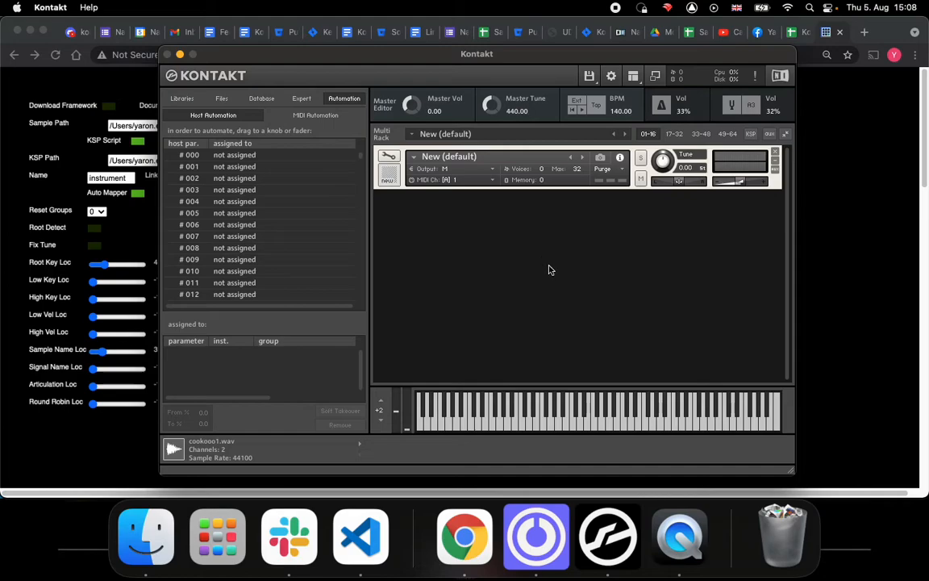
Switch to Finder and open the Moog DFAM Mid Oct Longs folder in Downloads
{"action": "left_click", "coordinate": [145, 536]}
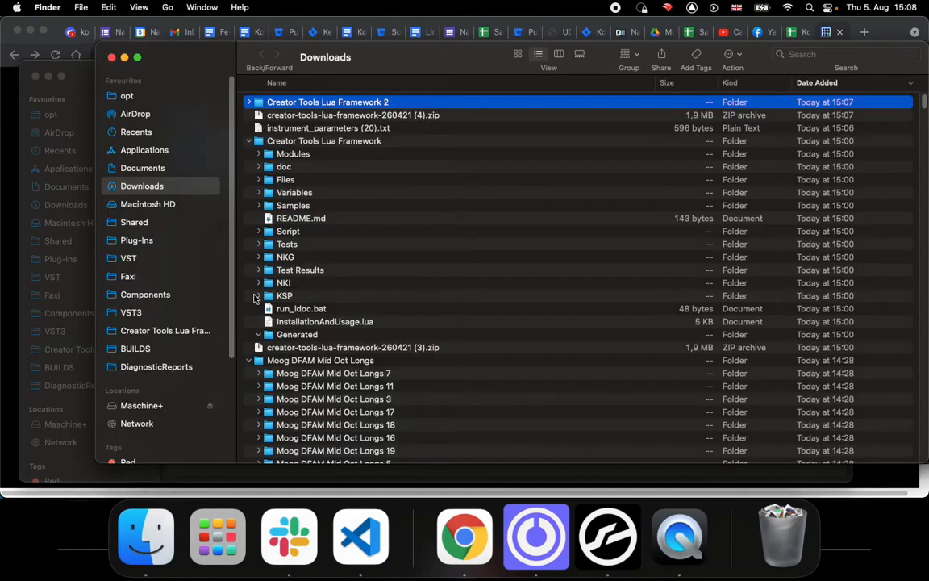
{"action": "left_click", "coordinate": [325, 359]}
{"action": "scroll", "coordinate": [325, 360], "scroll_direction": "down", "scroll_amount": 8}
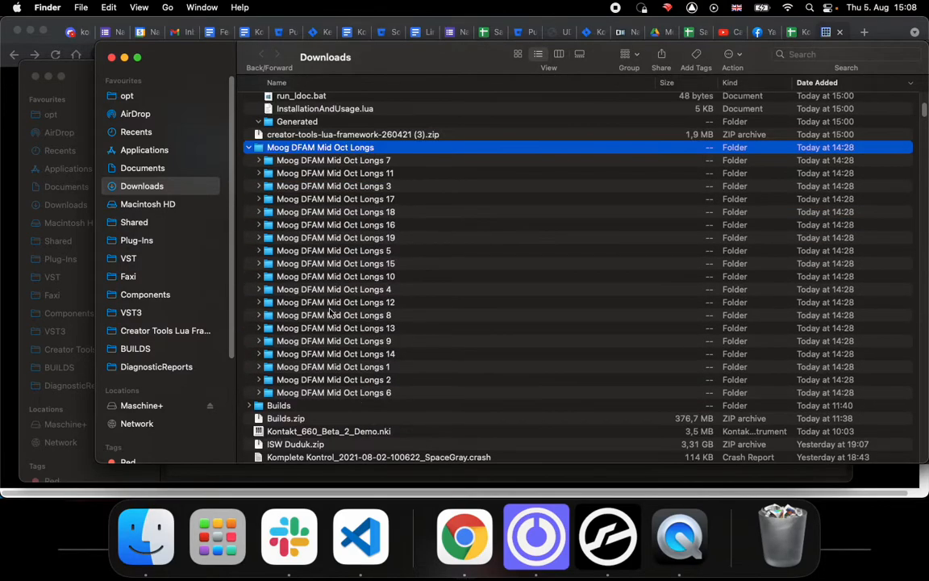
{"action": "double_click", "coordinate": [321, 147]}
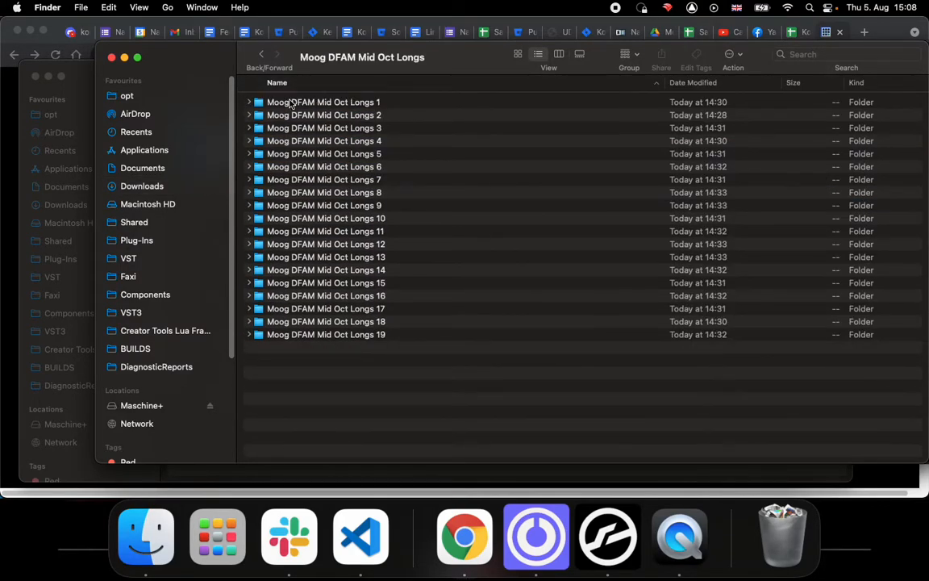
Examine the file names of the WAV samples in the Moog DFAM Mid Oct Longs 1 subfolder, from first to last
{"action": "left_click", "coordinate": [248, 102]}
{"action": "scroll", "coordinate": [395, 234], "scroll_direction": "down", "scroll_amount": 10}
{"action": "scroll", "coordinate": [363, 222], "scroll_direction": "up", "scroll_amount": 10}
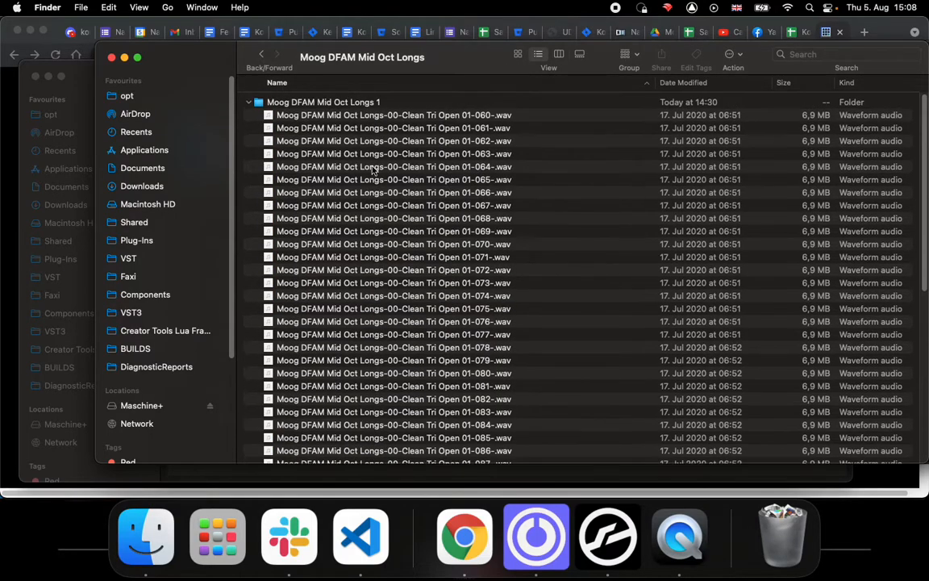
{"action": "left_click", "coordinate": [245, 103]}
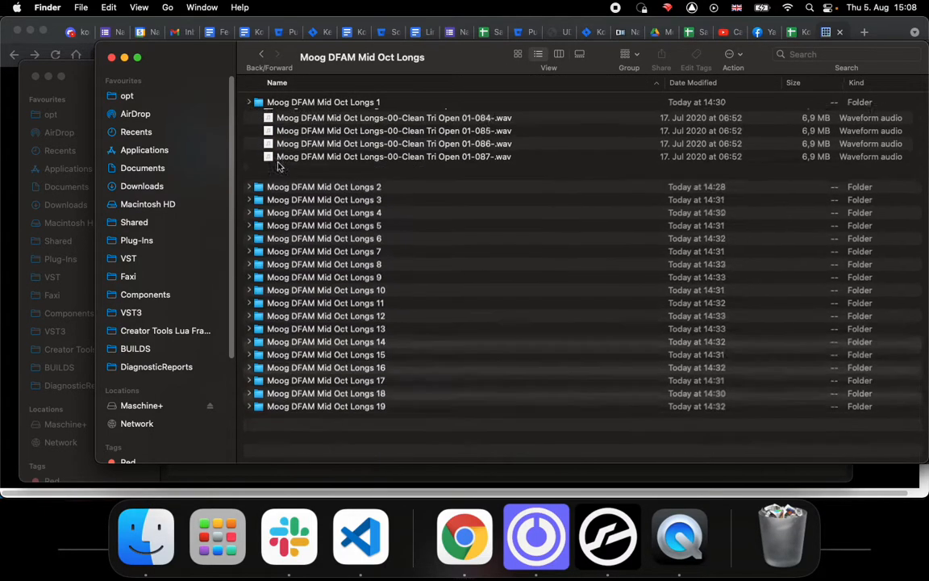
{"action": "left_click", "coordinate": [247, 103]}
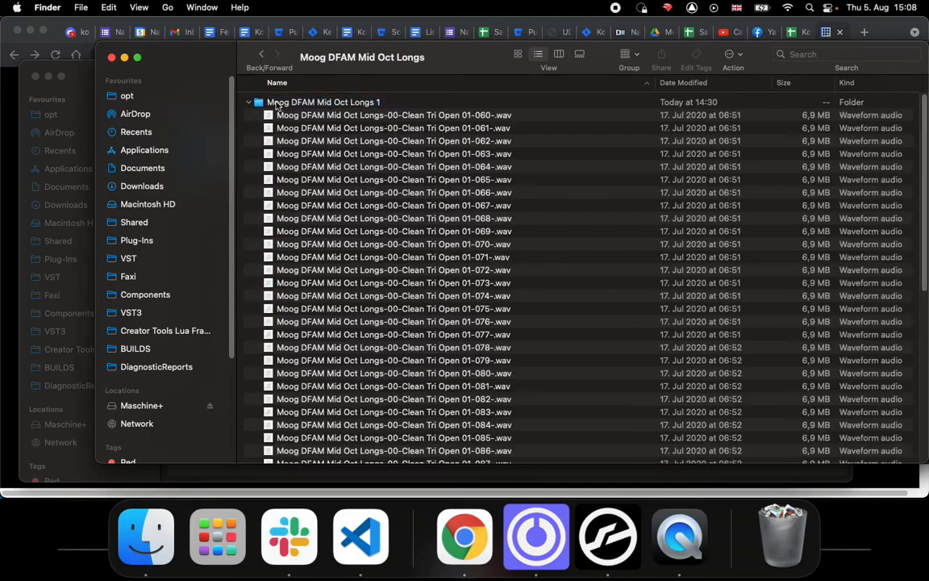
{"action": "left_click", "coordinate": [503, 116]}
{"action": "scroll", "coordinate": [524, 240], "scroll_direction": "down", "scroll_amount": 8}
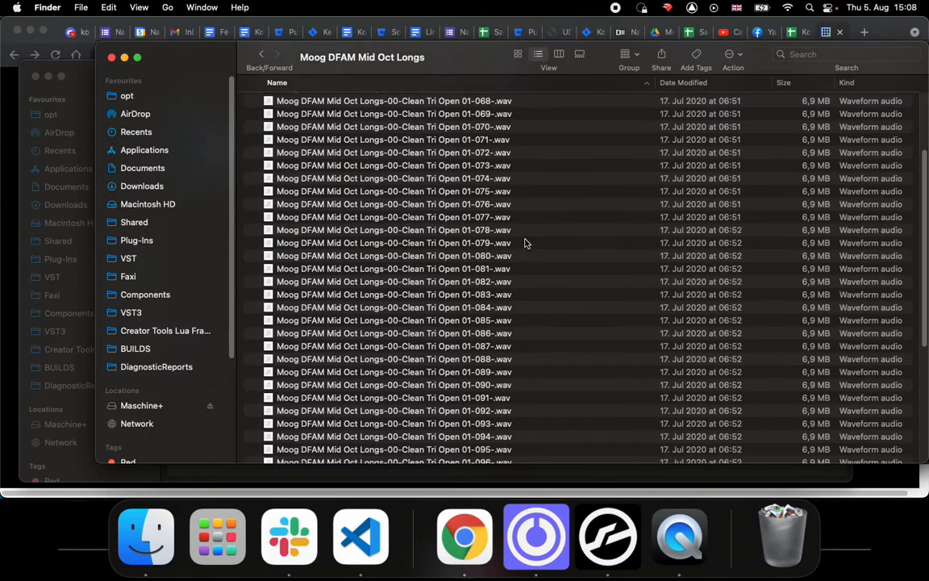
{"action": "scroll", "coordinate": [513, 298], "scroll_direction": "up", "scroll_amount": 8}
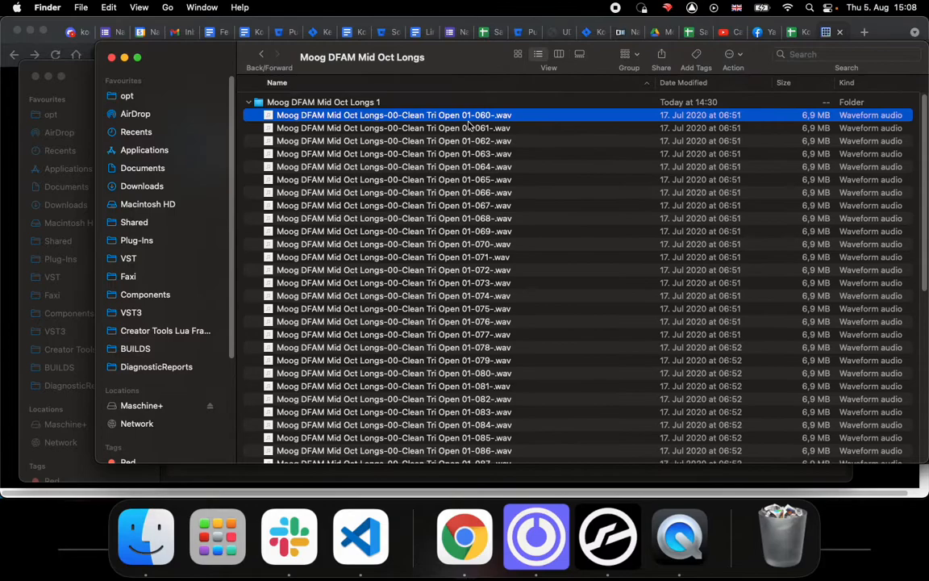
{"action": "scroll", "coordinate": [518, 262], "scroll_direction": "down", "scroll_amount": 5}
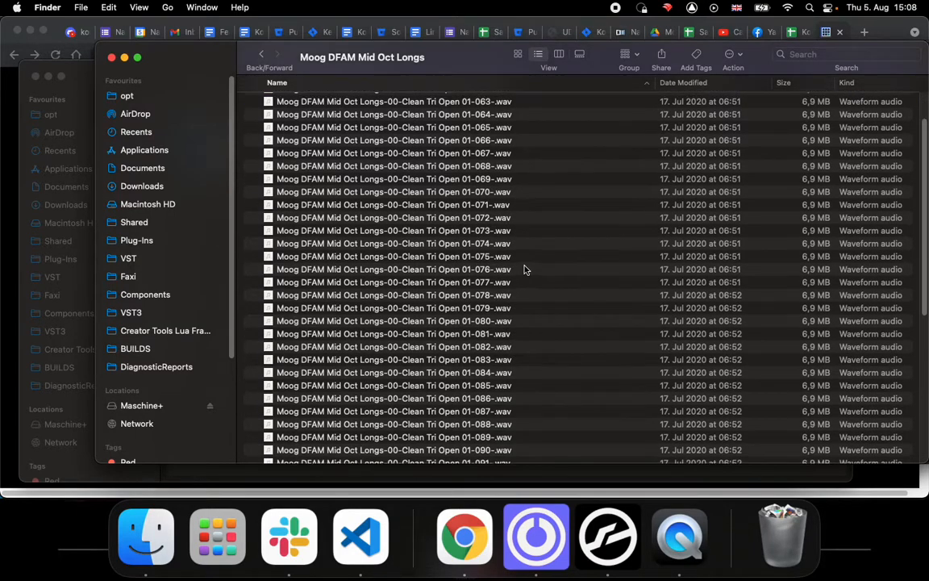
{"action": "left_click", "coordinate": [504, 409]}
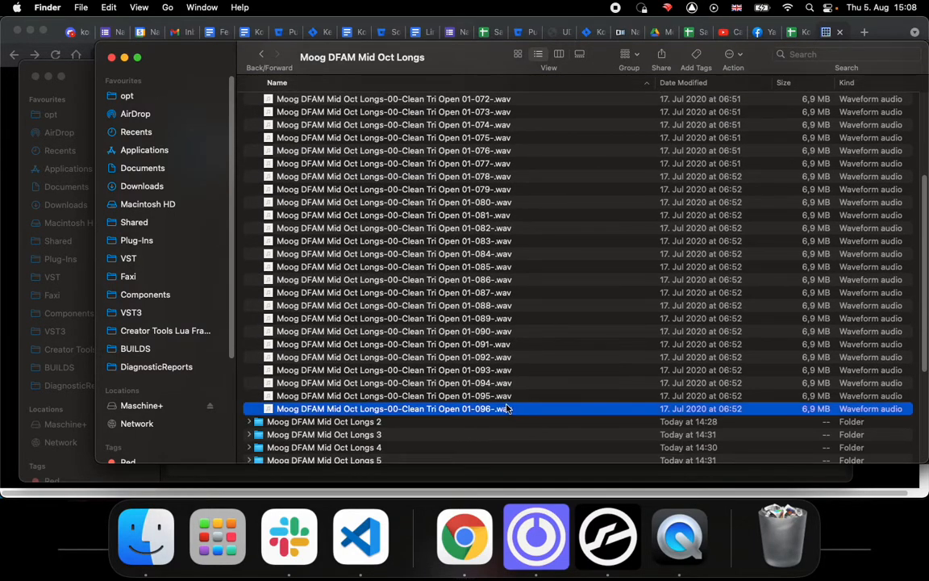
{"action": "scroll", "coordinate": [510, 233], "scroll_direction": "up", "scroll_amount": 8}
{"action": "scroll", "coordinate": [528, 303], "scroll_direction": "down", "scroll_amount": 8}
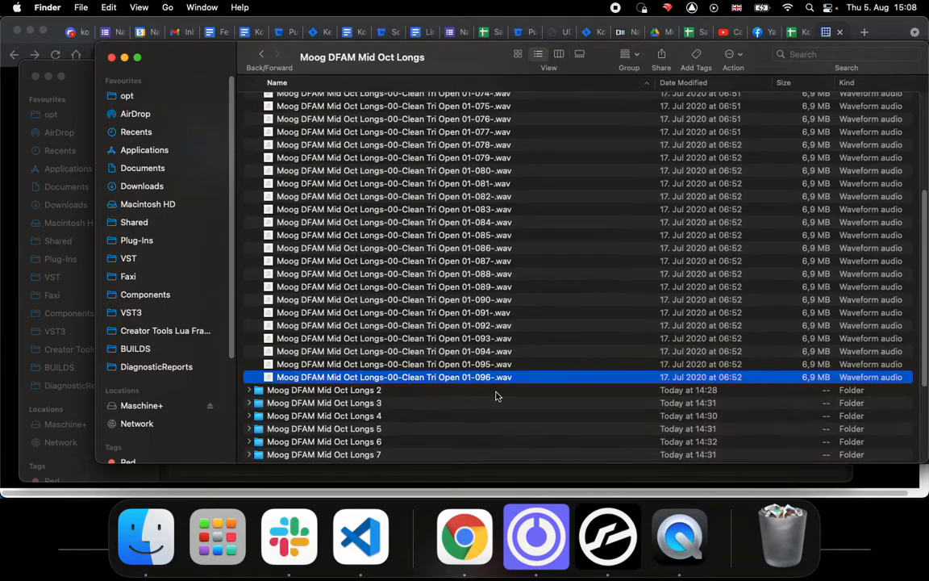
{"action": "scroll", "coordinate": [500, 379], "scroll_direction": "up", "scroll_amount": 8}
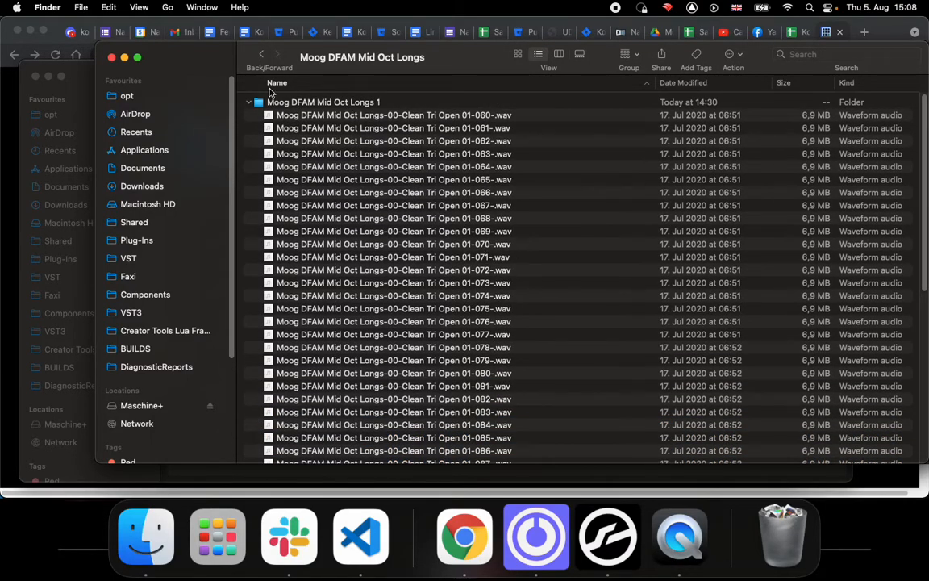
{"action": "left_click", "coordinate": [249, 102]}
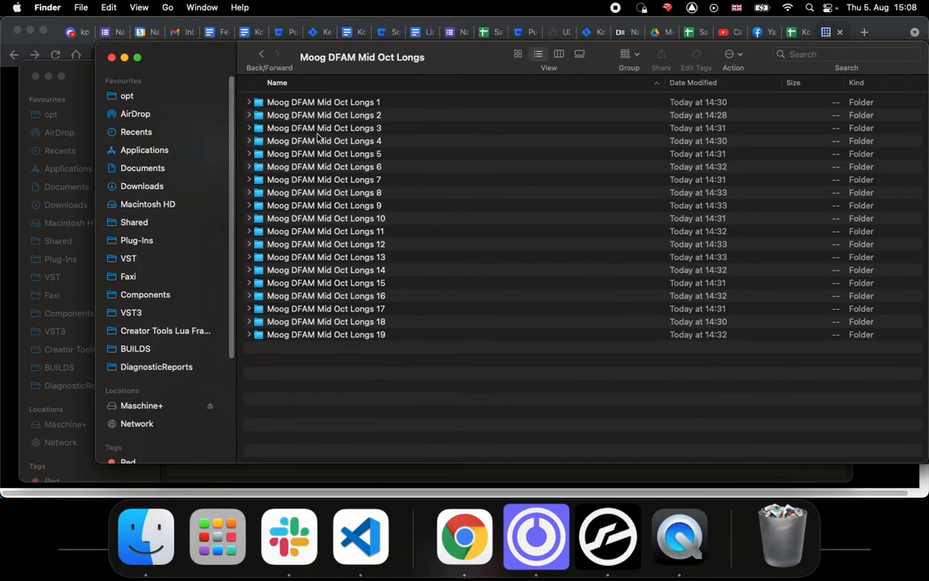
Check the file info of the Clean Tri Open 01-063 WAV sample in Moog DFAM Mid Oct Longs 1, including its sample rate and bit depth
{"action": "left_click", "coordinate": [250, 103]}
{"action": "left_click", "coordinate": [339, 153]}
{"action": "right_click", "coordinate": [343, 155]}
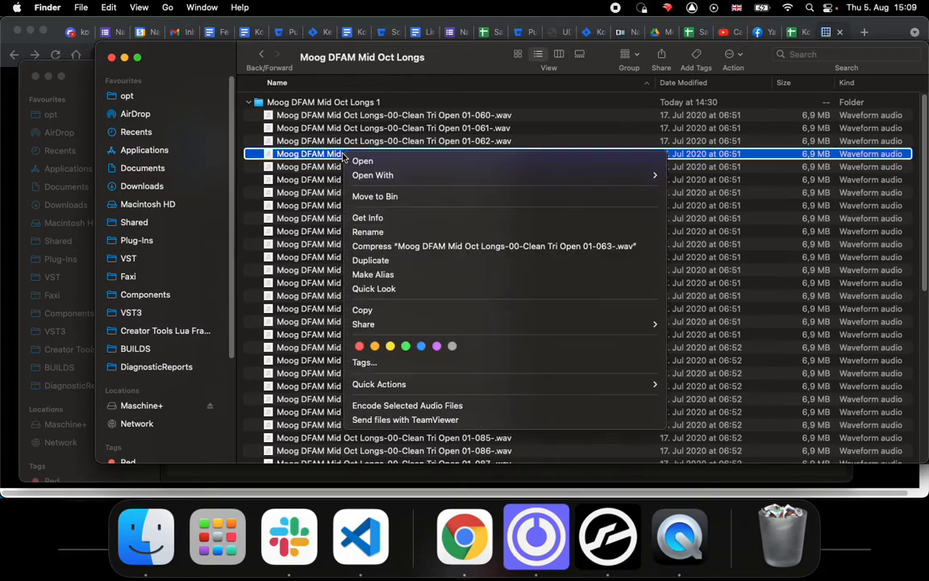
{"action": "left_click", "coordinate": [399, 219]}
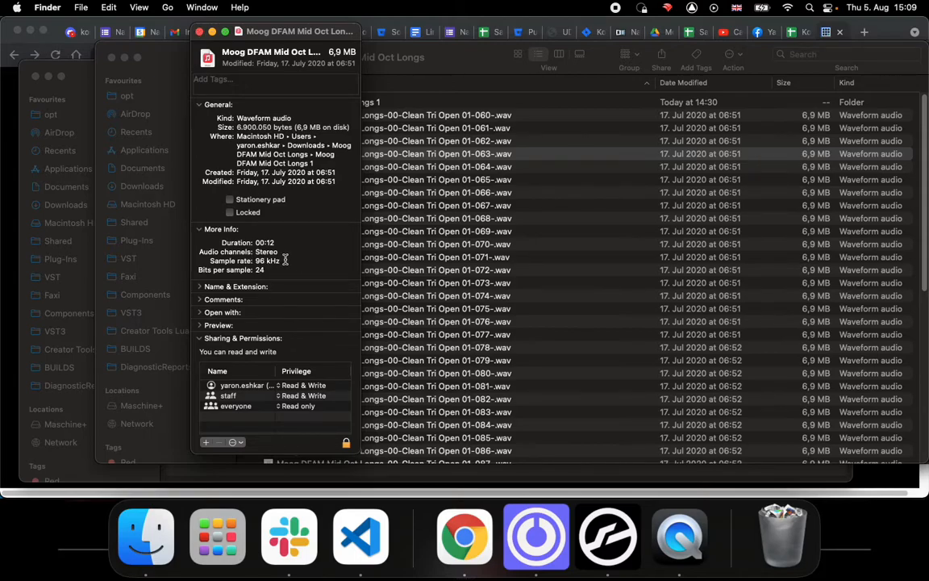
{"action": "left_click", "coordinate": [199, 33]}
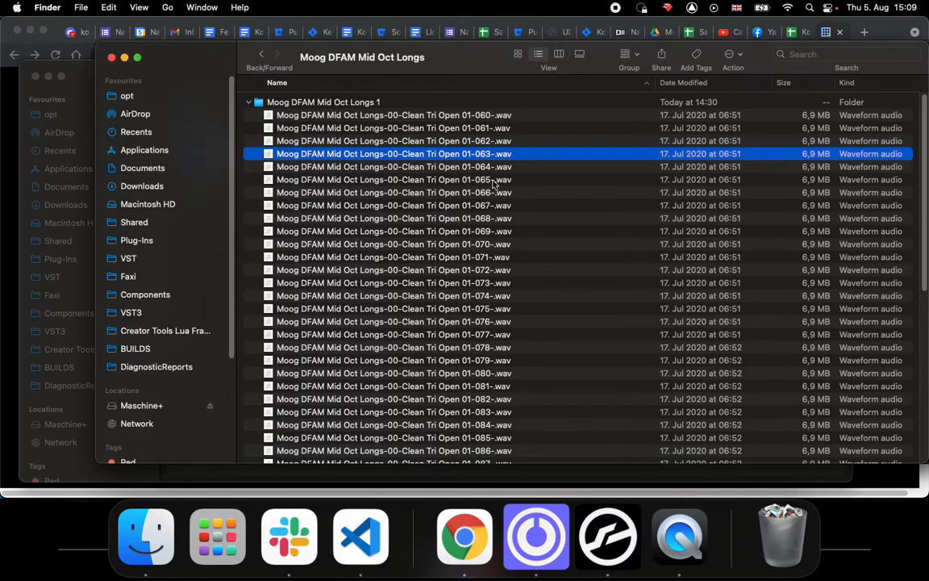
{"action": "left_click", "coordinate": [249, 102]}
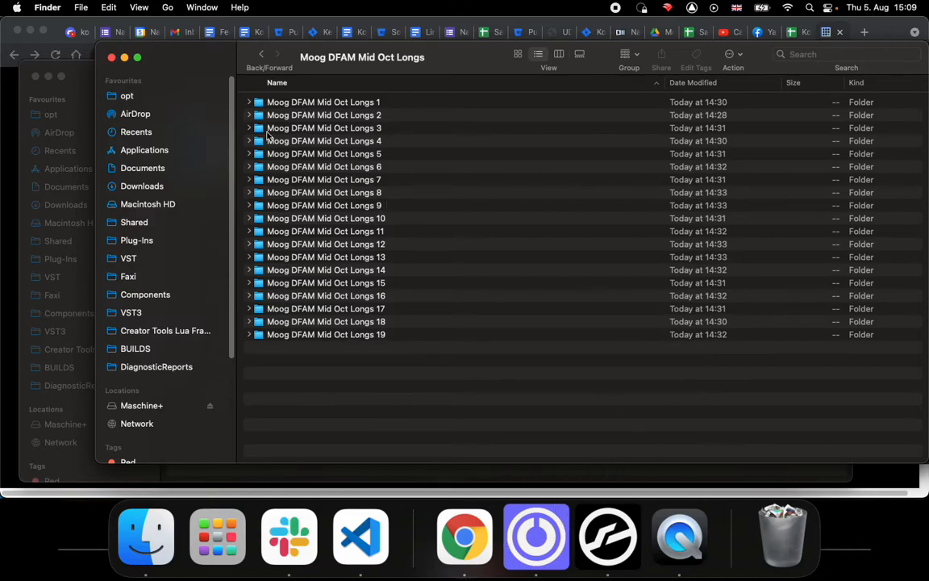
{"action": "left_click", "coordinate": [249, 102]}
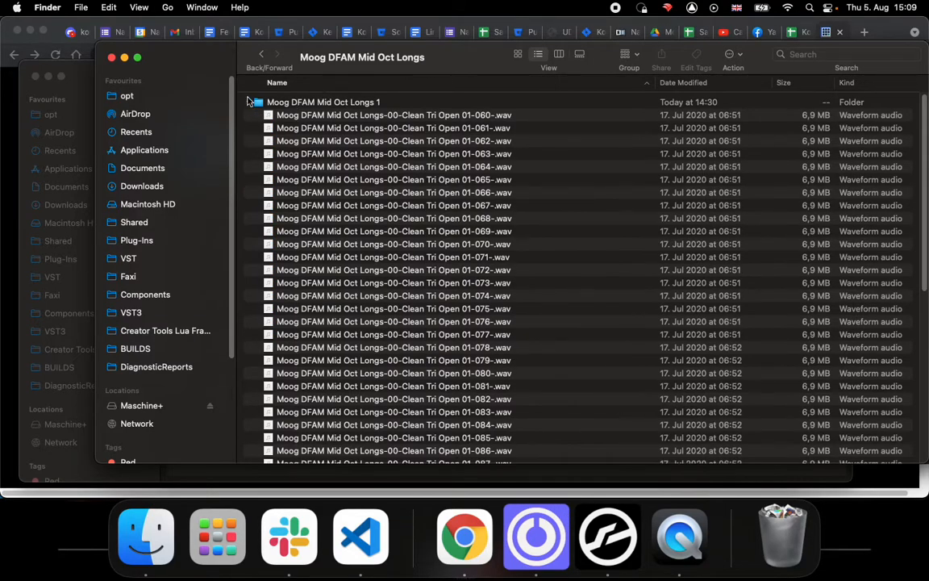
{"action": "left_click", "coordinate": [250, 102]}
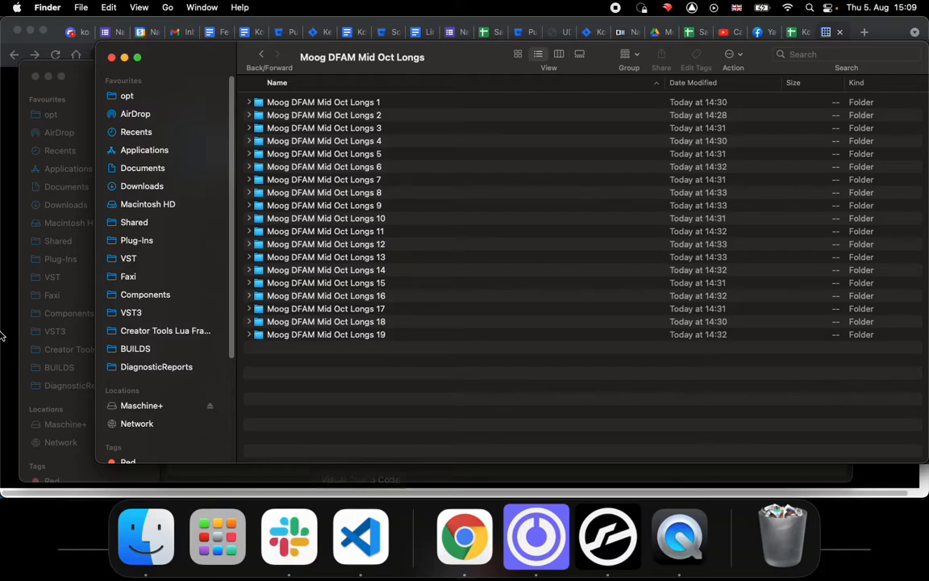
Switch to Chrome and view the Kontakt Sample Library Tool page and its web address
{"action": "left_click", "coordinate": [2, 296]}
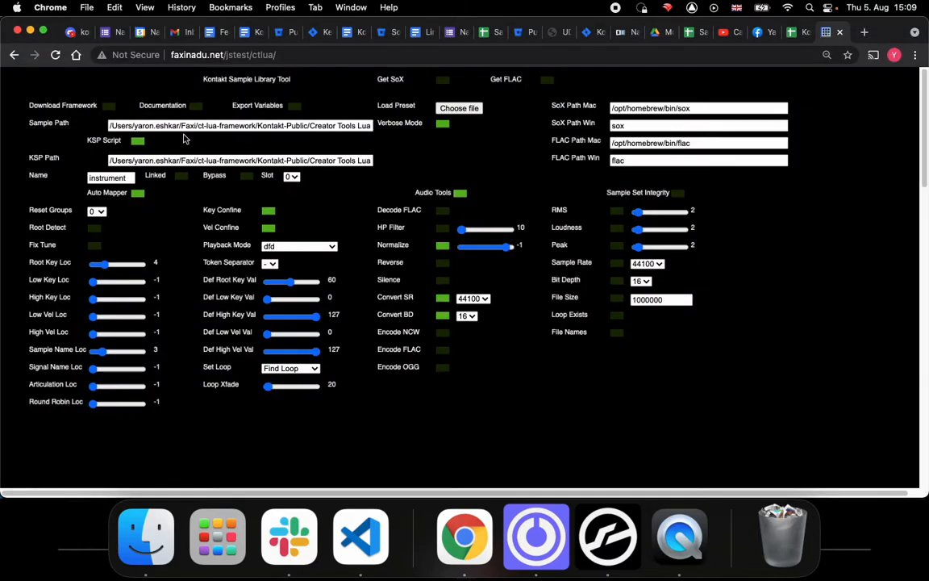
{"action": "left_click", "coordinate": [276, 55]}
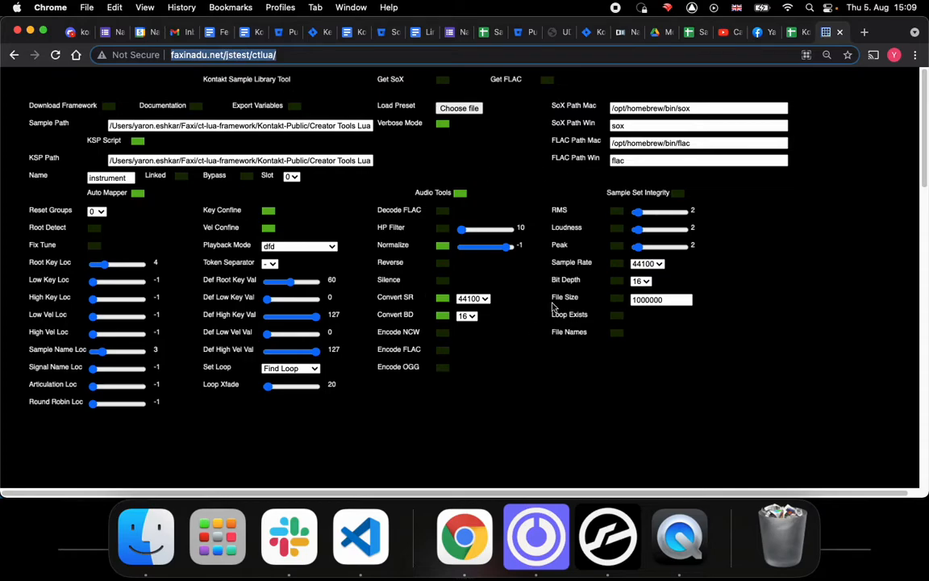
{"action": "left_click", "coordinate": [508, 150]}
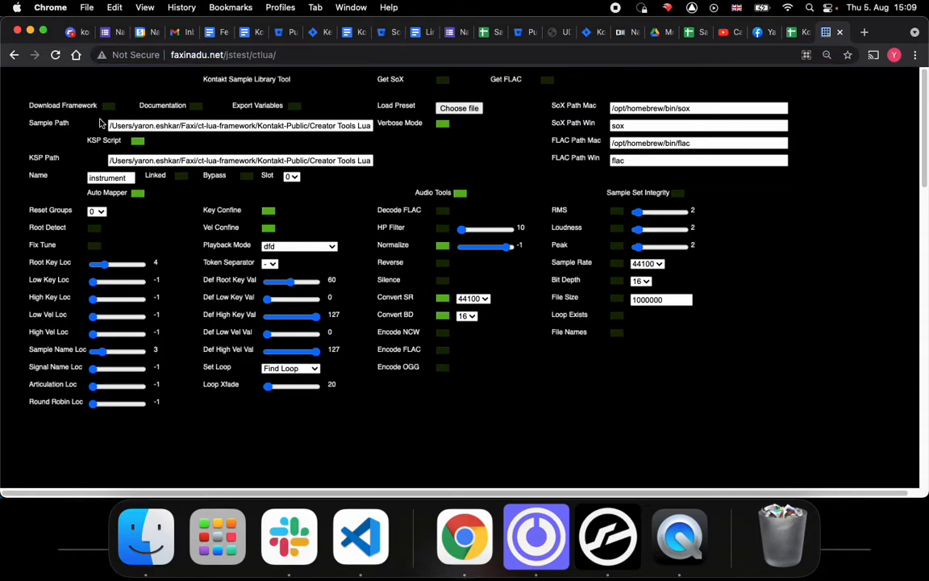
View the Creator Tools Instrument Editor and the default instrument loaded in Kontakt, returning to Creator Tools
{"action": "left_click", "coordinate": [535, 533]}
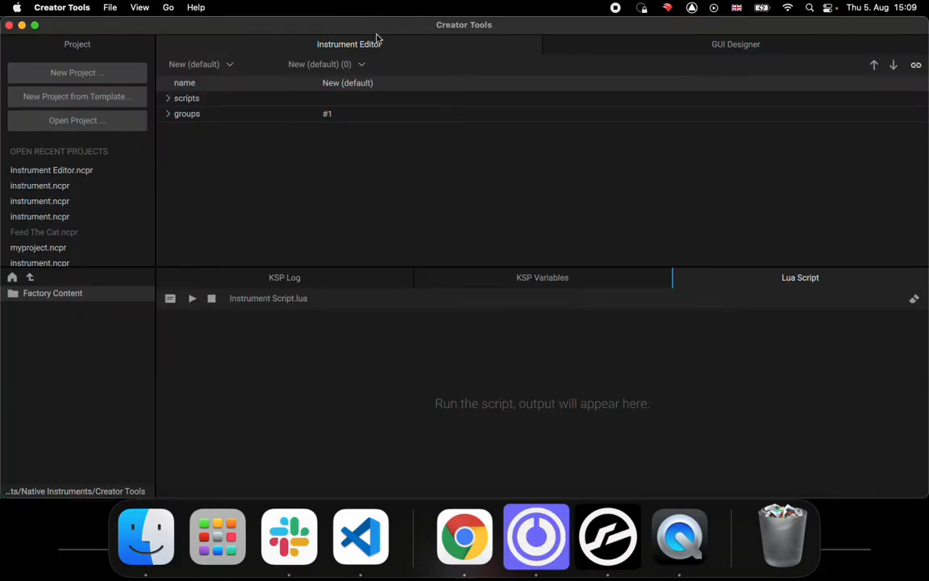
{"action": "left_click", "coordinate": [613, 542]}
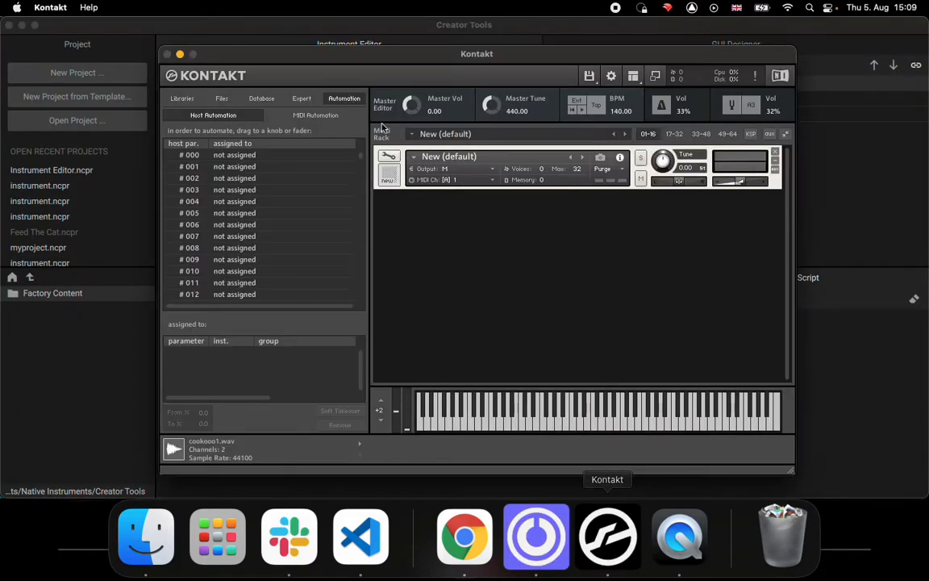
{"action": "left_click", "coordinate": [73, 394]}
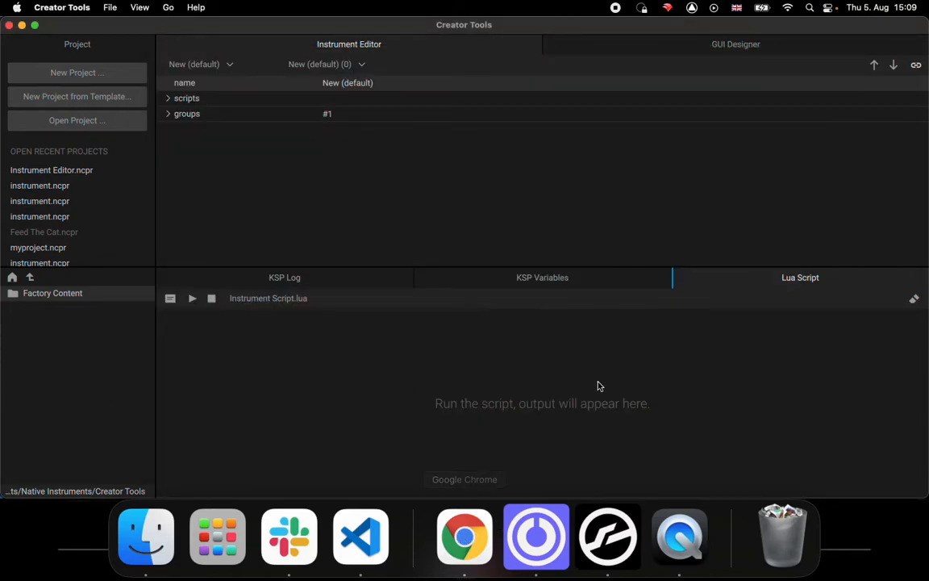
Switch back to Chrome and download the Creator Tools Lua framework from the Kontakt Sample Library Tool page
{"action": "left_click", "coordinate": [466, 544]}
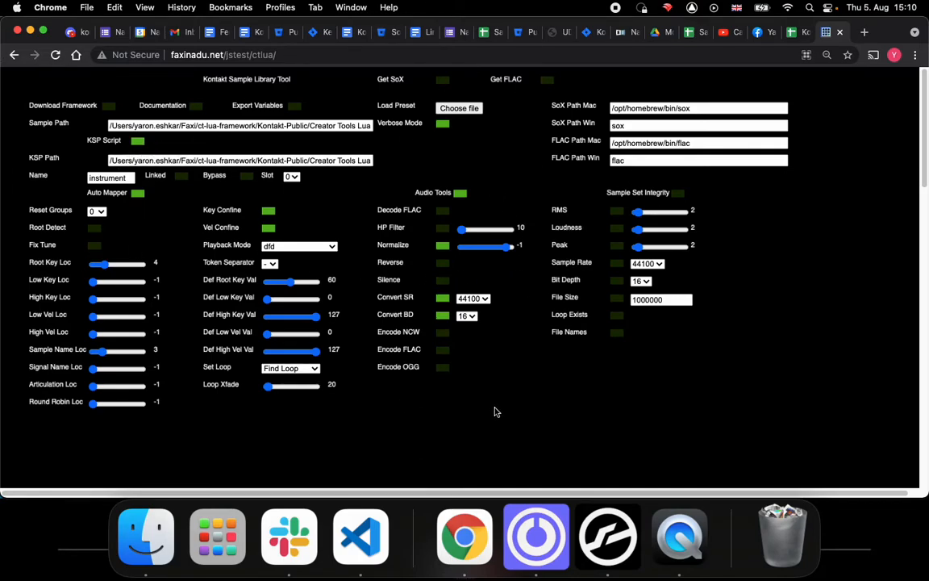
{"action": "left_click", "coordinate": [109, 107]}
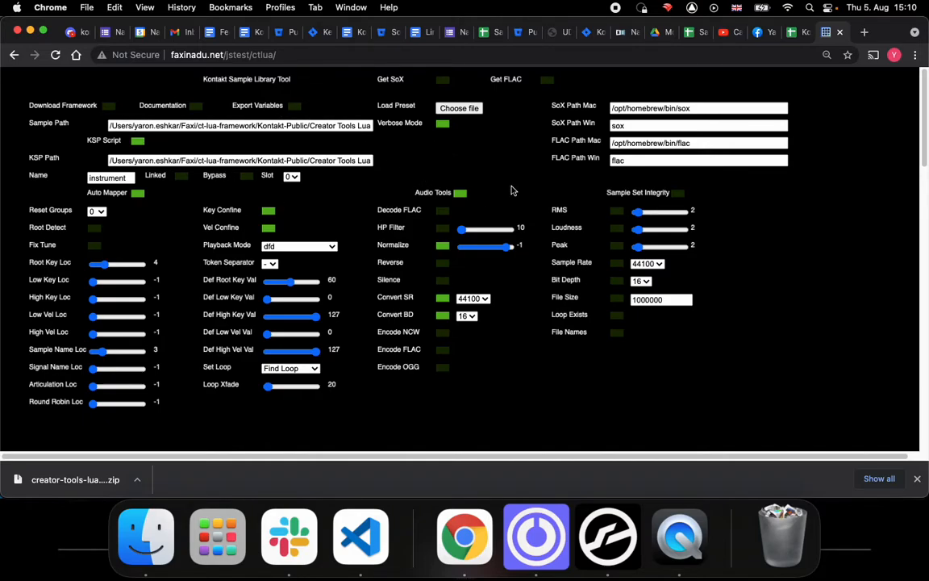
Open the SoX download page on SourceForge from the tool page and look over its available versions
{"action": "left_click", "coordinate": [443, 84]}
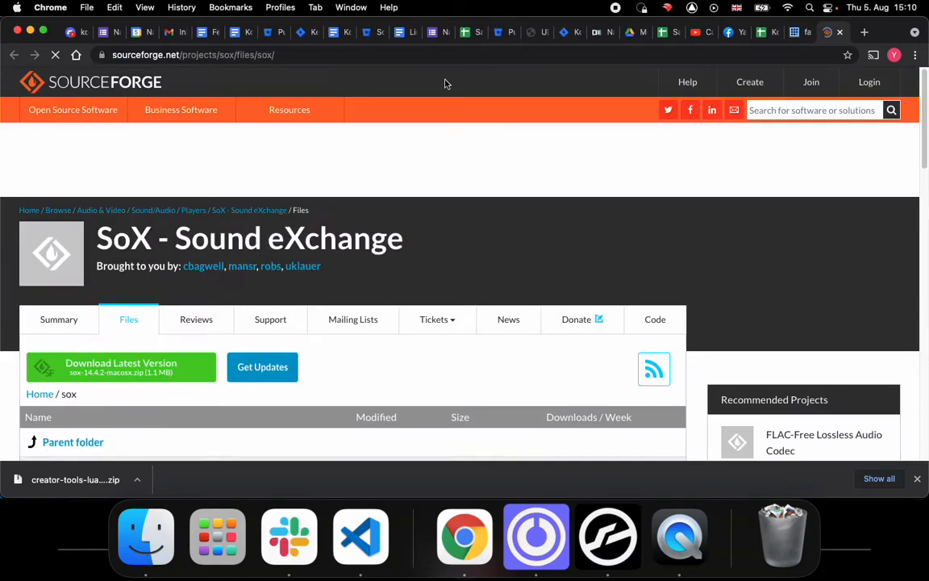
{"action": "scroll", "coordinate": [239, 280], "scroll_direction": "down", "scroll_amount": 4}
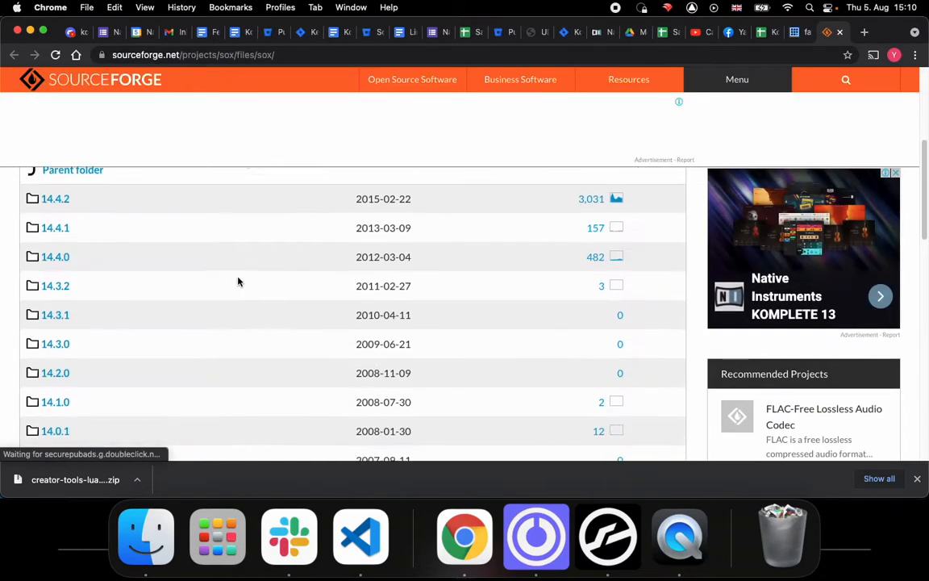
{"action": "scroll", "coordinate": [259, 253], "scroll_direction": "up", "scroll_amount": 4}
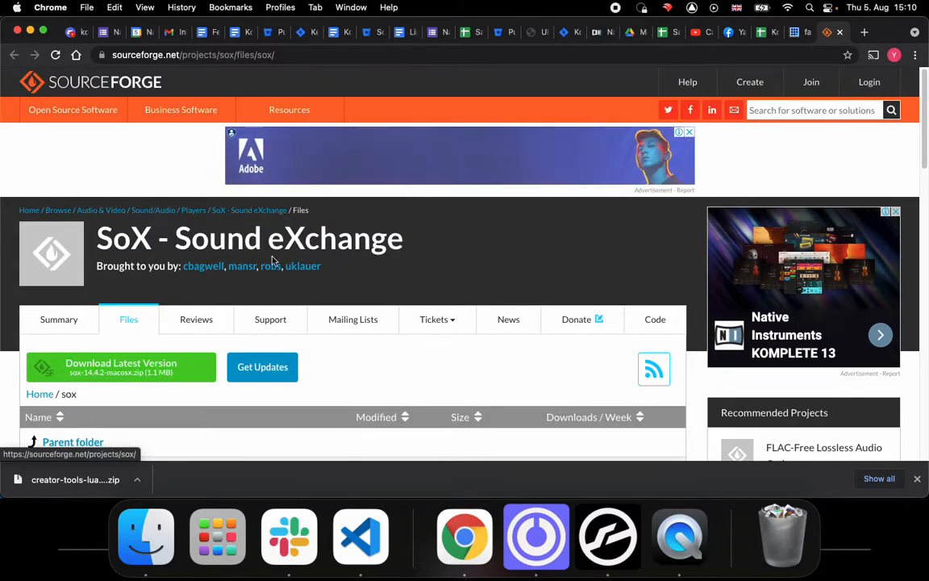
{"action": "scroll", "coordinate": [278, 258], "scroll_direction": "down", "scroll_amount": 1}
{"action": "scroll", "coordinate": [621, 181], "scroll_direction": "up", "scroll_amount": 1}
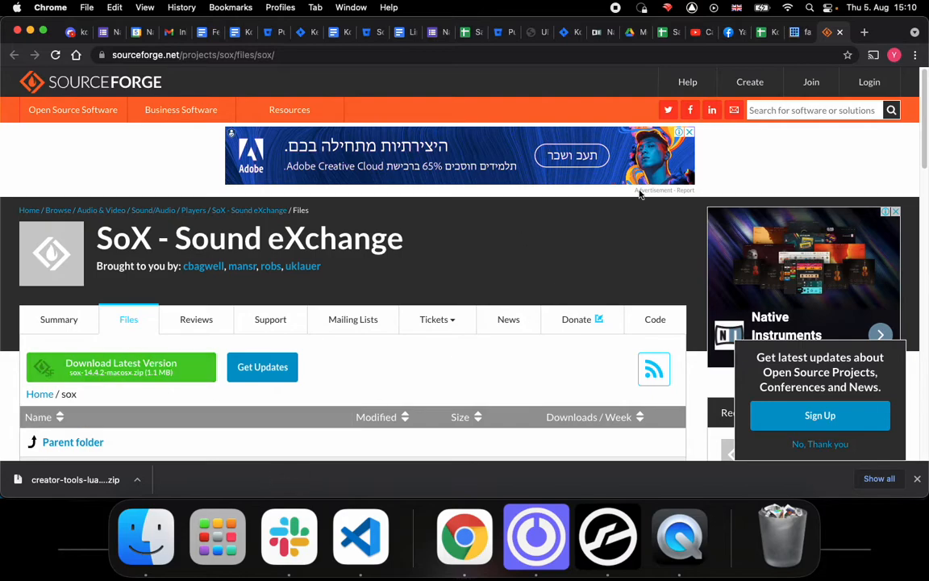
{"action": "left_click", "coordinate": [810, 33]}
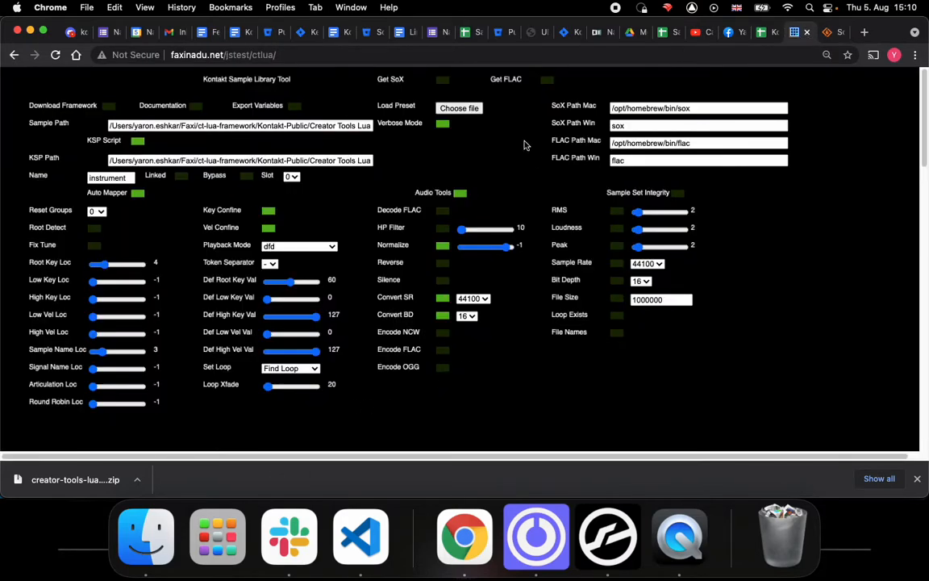
{"action": "left_click", "coordinate": [834, 33]}
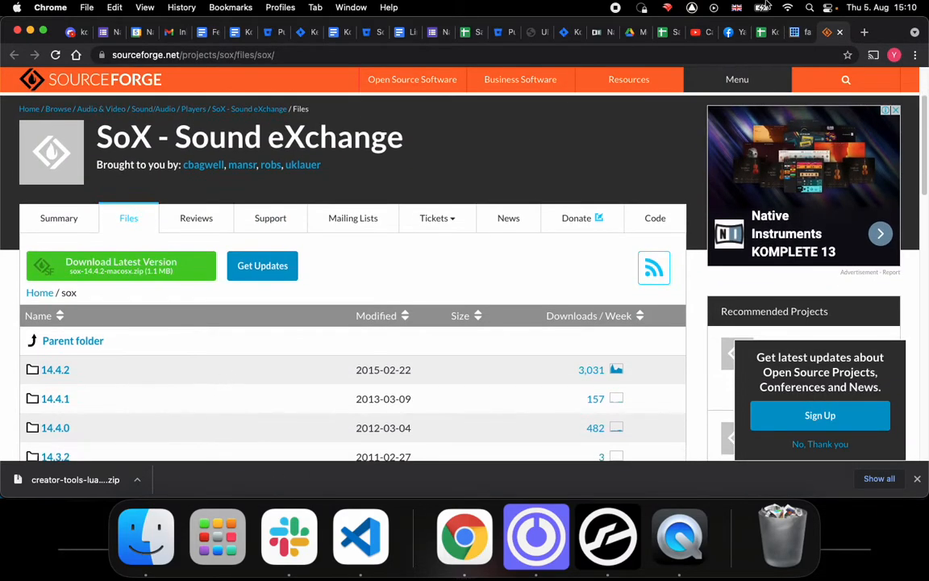
Return to the Kontakt Sample Library Tool page and highlight the SoX path for Mac
{"action": "left_click", "coordinate": [797, 34]}
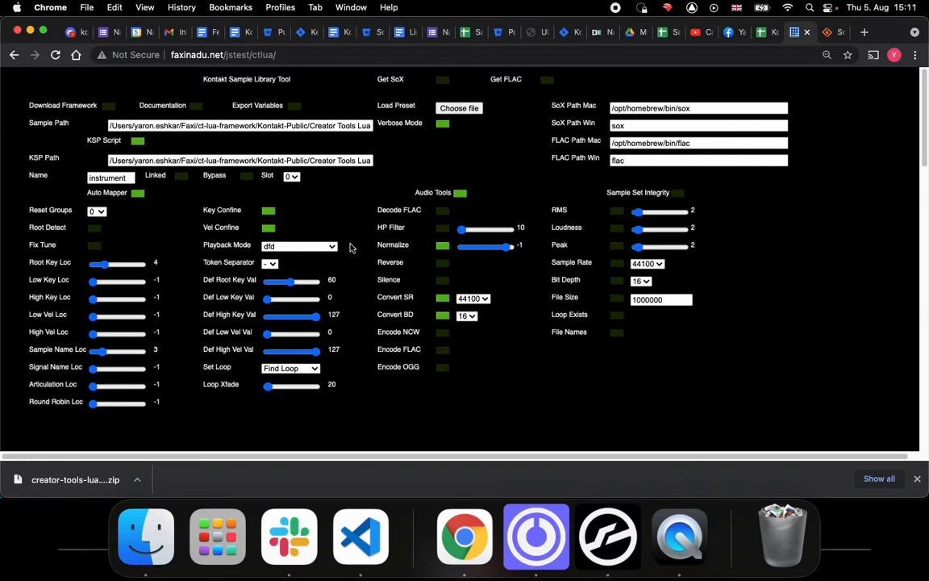
{"action": "left_click_drag", "start_coordinate": [708, 108], "coordinate": [620, 113]}
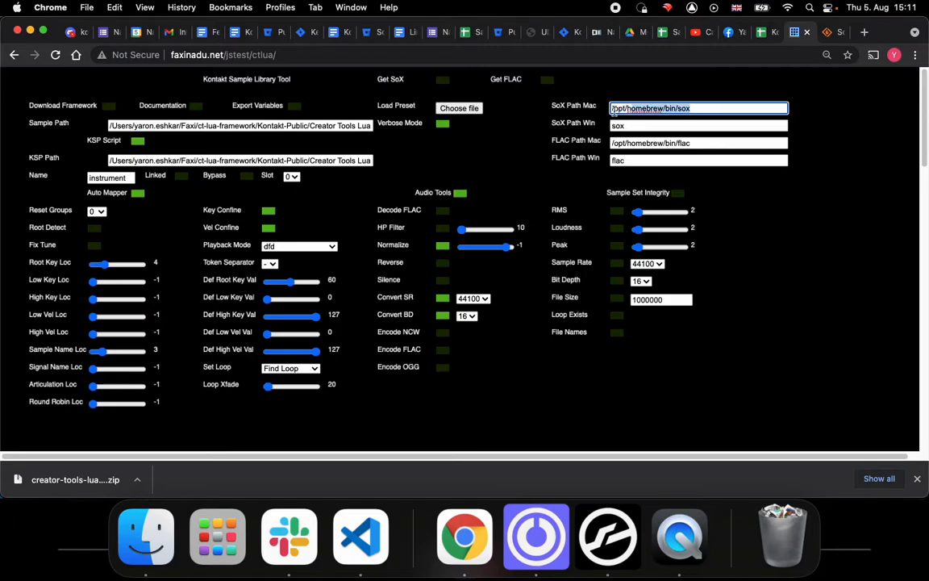
Highlight the SoX and FLAC path fields for Mac and Windows in turn, ending on the SoX Mac path
{"action": "left_click", "coordinate": [683, 126]}
{"action": "left_click_drag", "start_coordinate": [683, 126], "coordinate": [589, 129]}
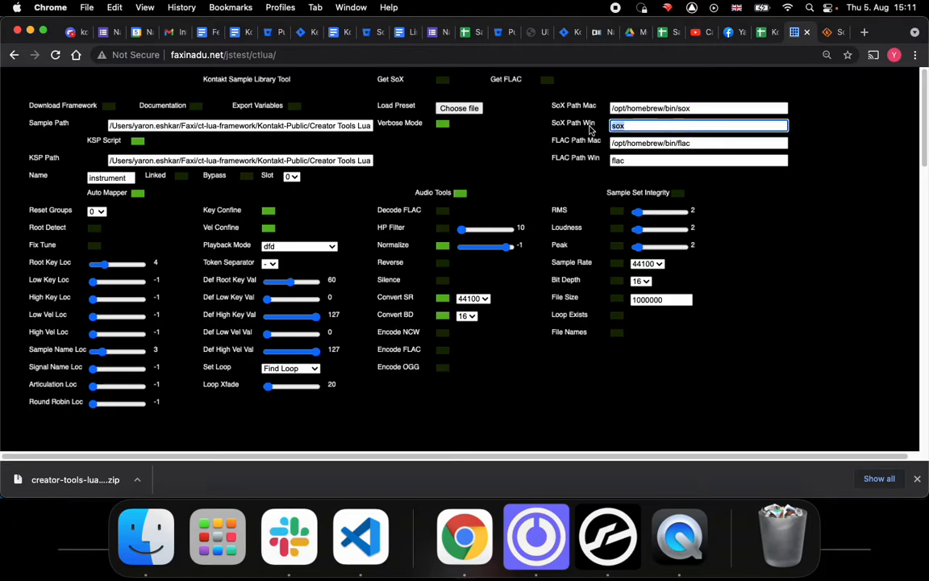
{"action": "left_click", "coordinate": [798, 188]}
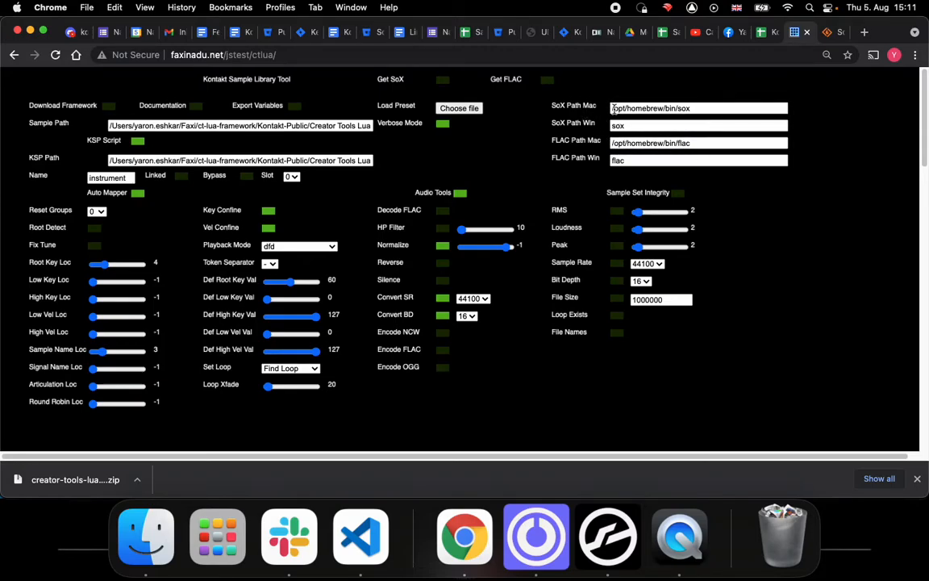
{"action": "left_click_drag", "start_coordinate": [741, 108], "coordinate": [591, 102]}
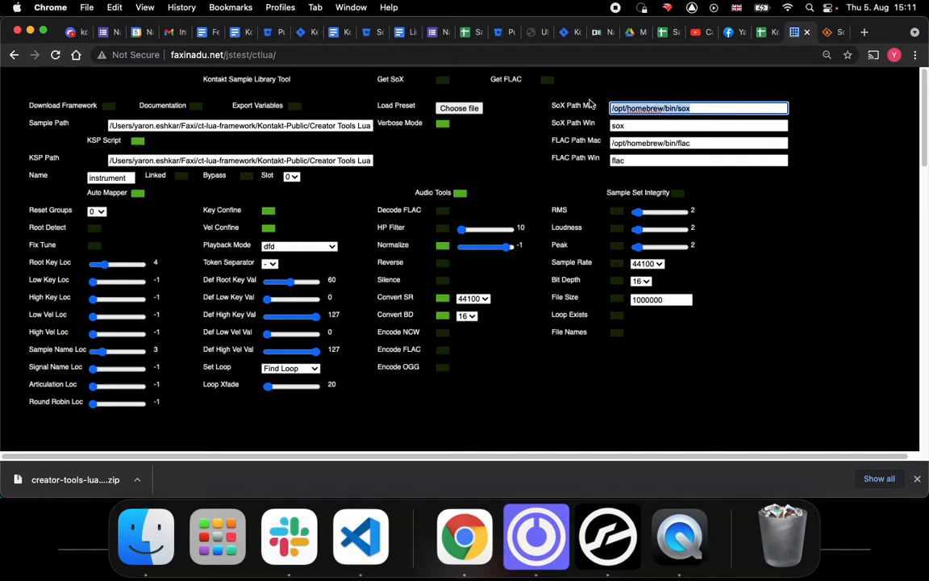
{"action": "left_click", "coordinate": [649, 127]}
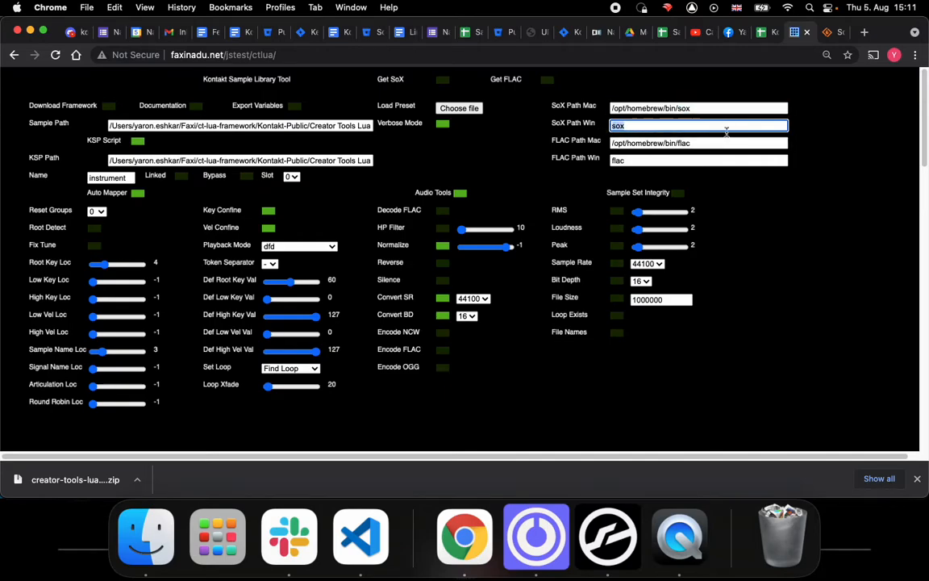
{"action": "key", "text": "Tab"}
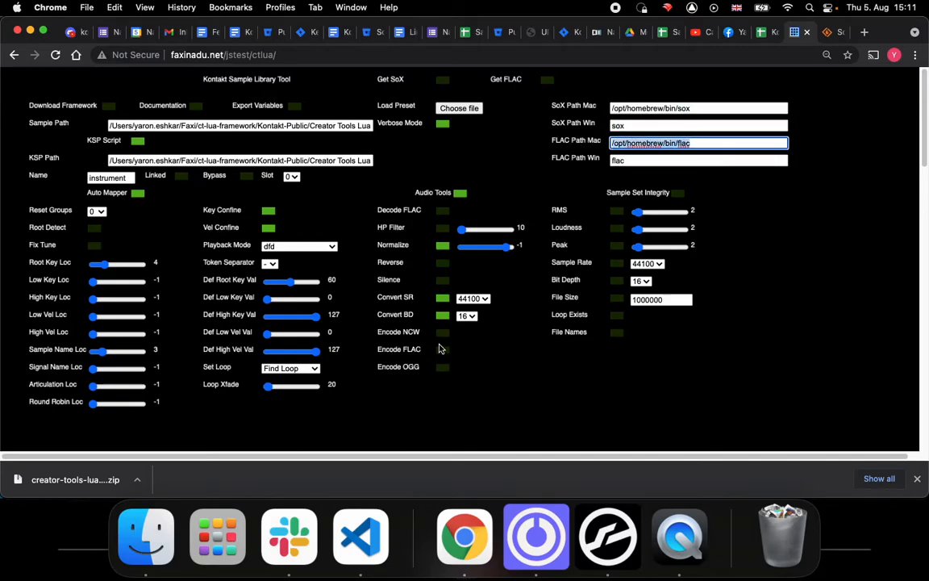
{"action": "key", "text": "Tab"}
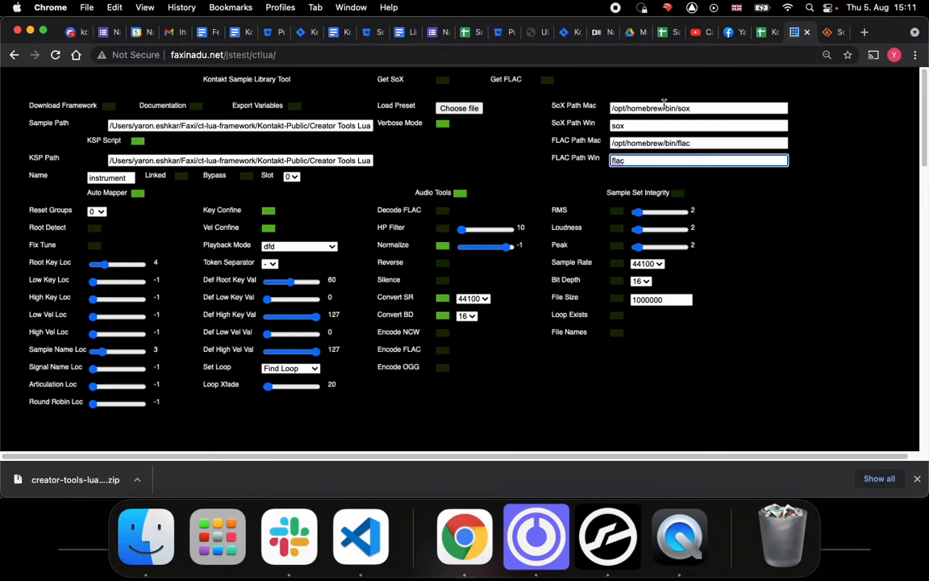
{"action": "left_click_drag", "start_coordinate": [725, 108], "coordinate": [607, 105]}
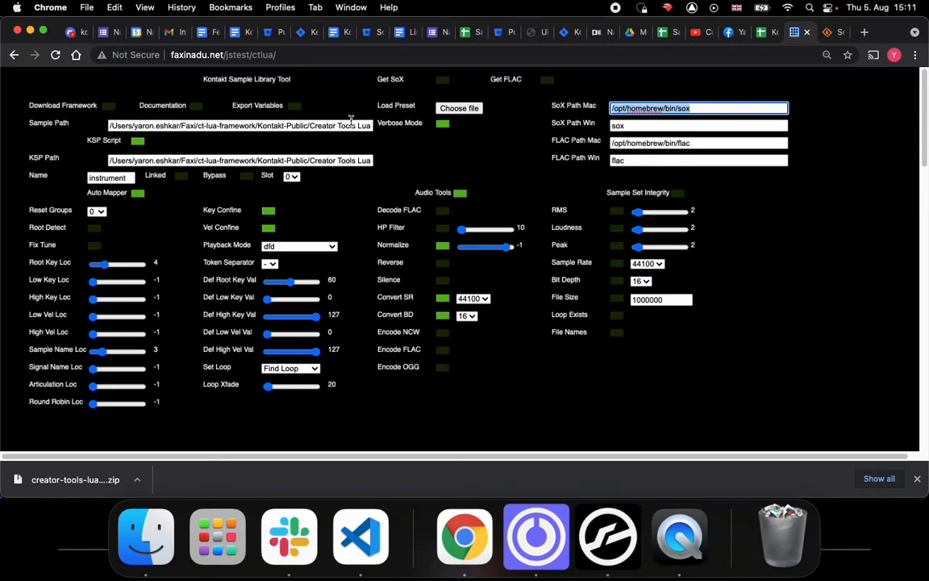
{"action": "left_click", "coordinate": [589, 153]}
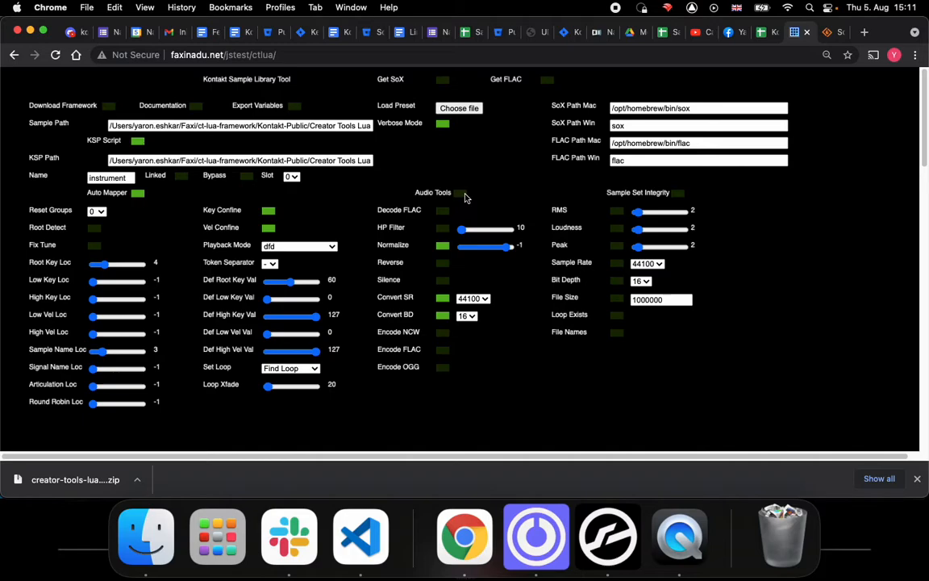
Export the variables, look through the downloaded instrument parameters text file, and quit TextEdit
{"action": "left_click", "coordinate": [295, 106]}
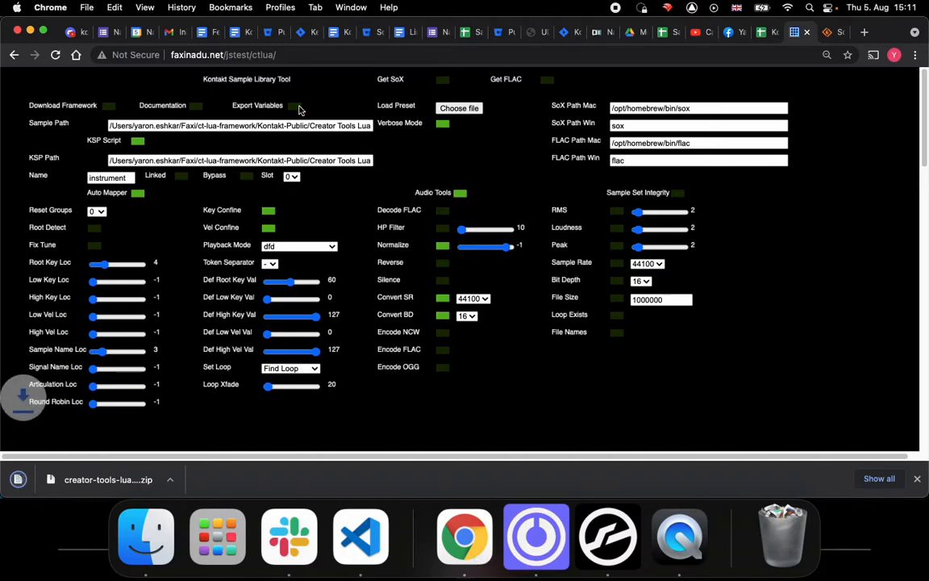
{"action": "left_click", "coordinate": [50, 477]}
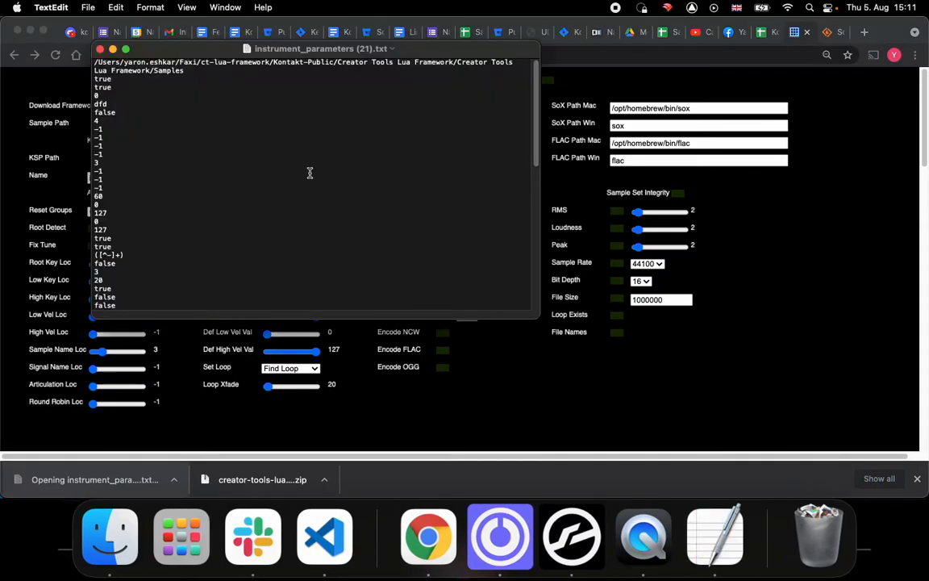
{"action": "scroll", "coordinate": [328, 183], "scroll_direction": "down", "scroll_amount": 5}
{"action": "scroll", "coordinate": [327, 182], "scroll_direction": "up", "scroll_amount": 9}
{"action": "scroll", "coordinate": [145, 262], "scroll_direction": "down", "scroll_amount": 3}
{"action": "scroll", "coordinate": [149, 270], "scroll_direction": "down", "scroll_amount": 4}
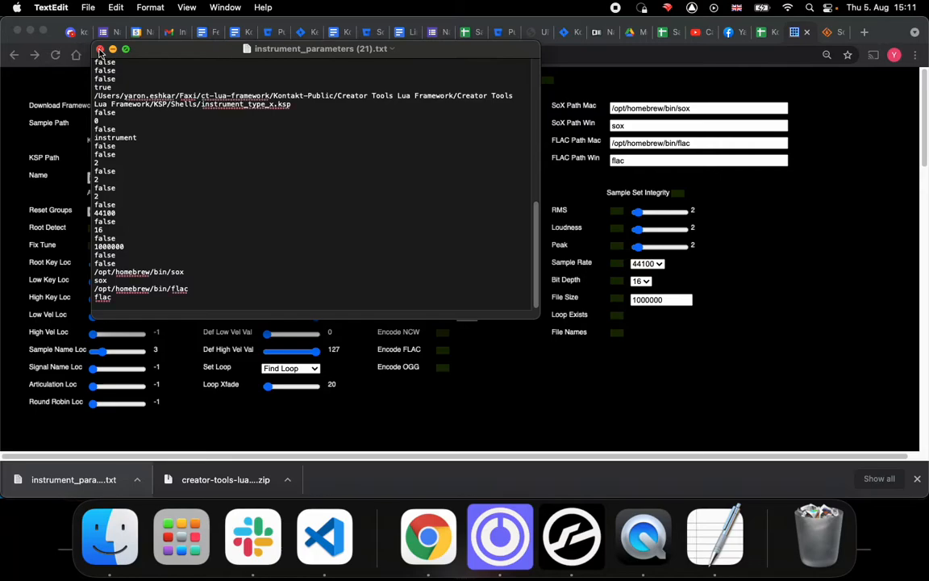
{"action": "key", "text": "super+w"}
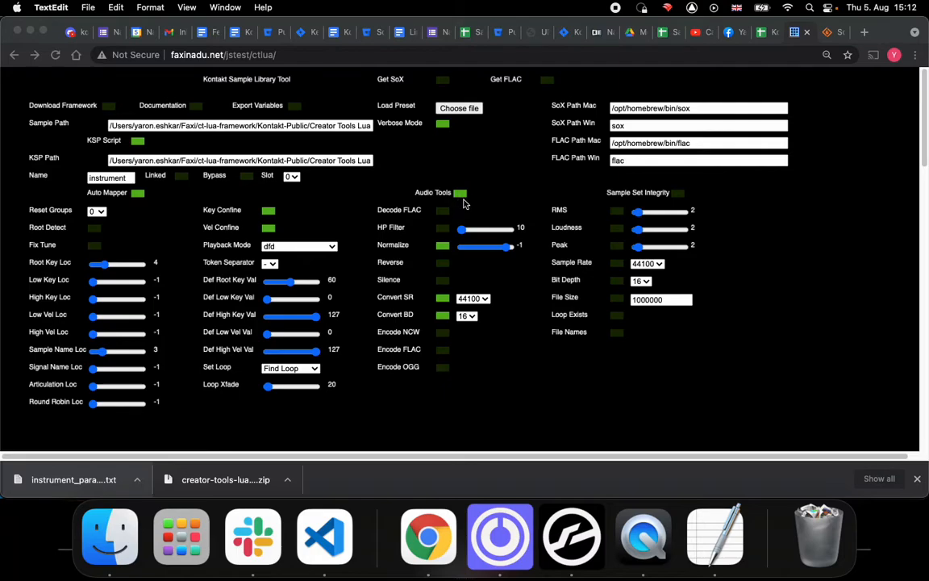
{"action": "key", "text": "super+q"}
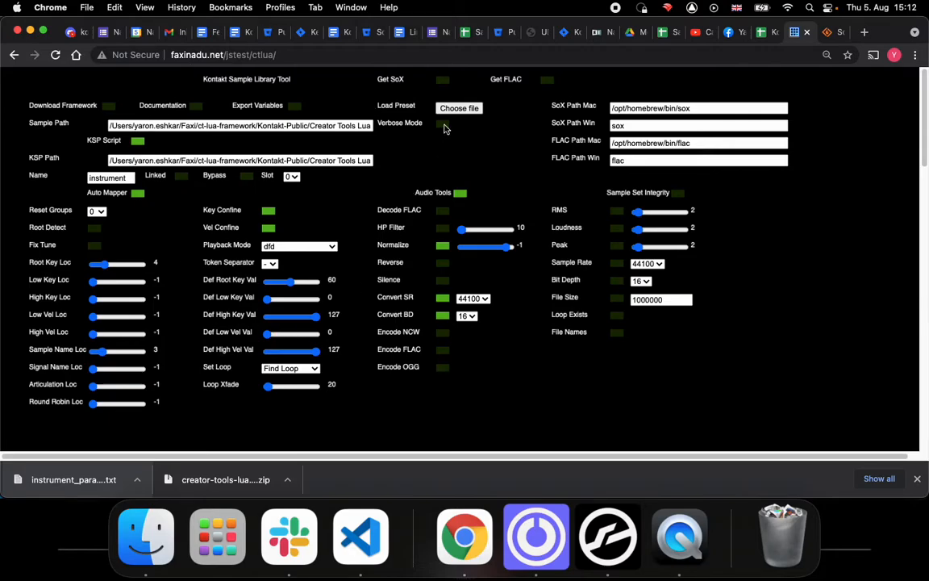
Check the Creator Tools window, return to Chrome, and highlight the full Sample Path and KSP Path values
{"action": "left_click", "coordinate": [541, 536]}
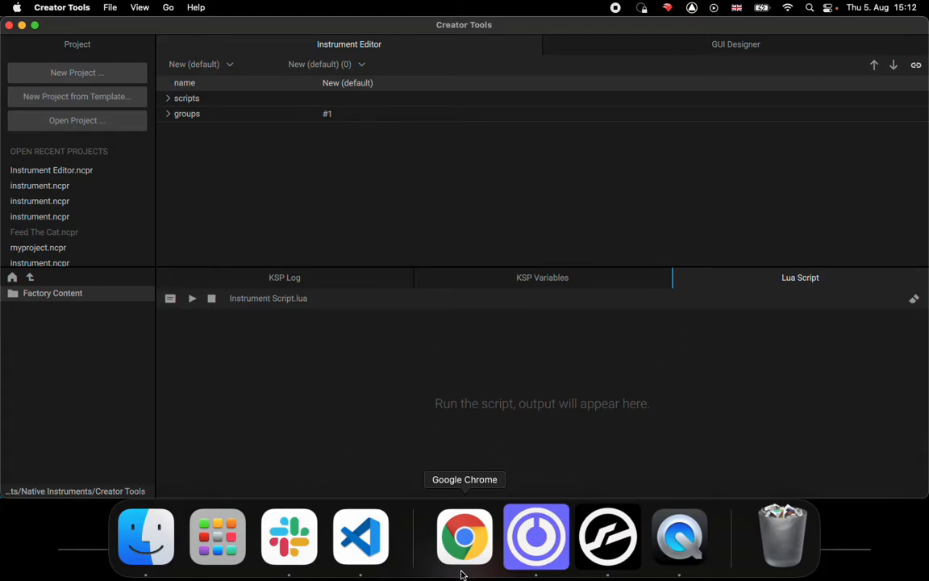
{"action": "left_click", "coordinate": [464, 540]}
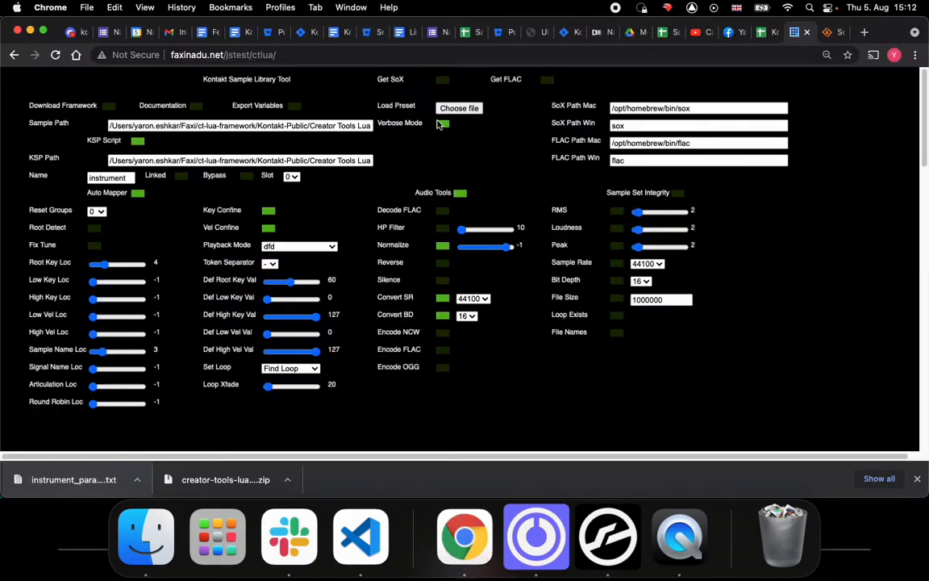
{"action": "left_click", "coordinate": [138, 141]}
{"action": "triple_click", "coordinate": [321, 125]}
{"action": "left_click_drag", "start_coordinate": [321, 126], "coordinate": [405, 141]}
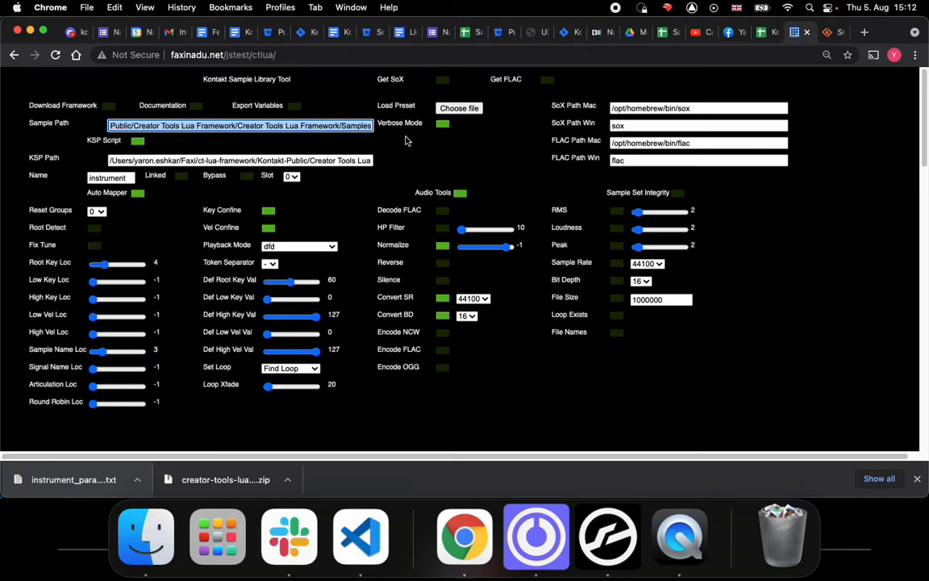
{"action": "triple_click", "coordinate": [300, 160]}
{"action": "left_click_drag", "start_coordinate": [300, 160], "coordinate": [482, 179]}
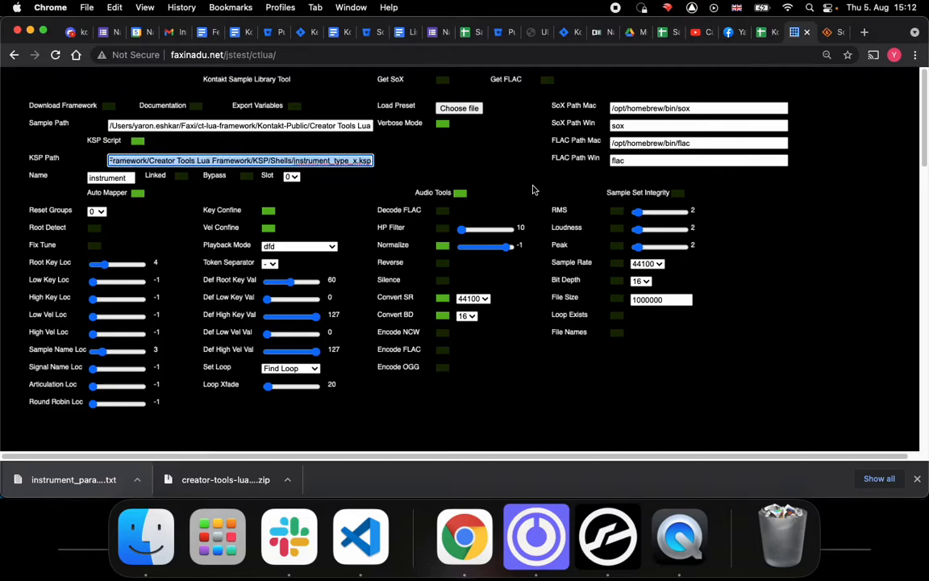
Switch to Finder, look over the Downloads folder, and open the Creator Tools Lua Framework folder from the favourites
{"action": "left_click", "coordinate": [153, 565]}
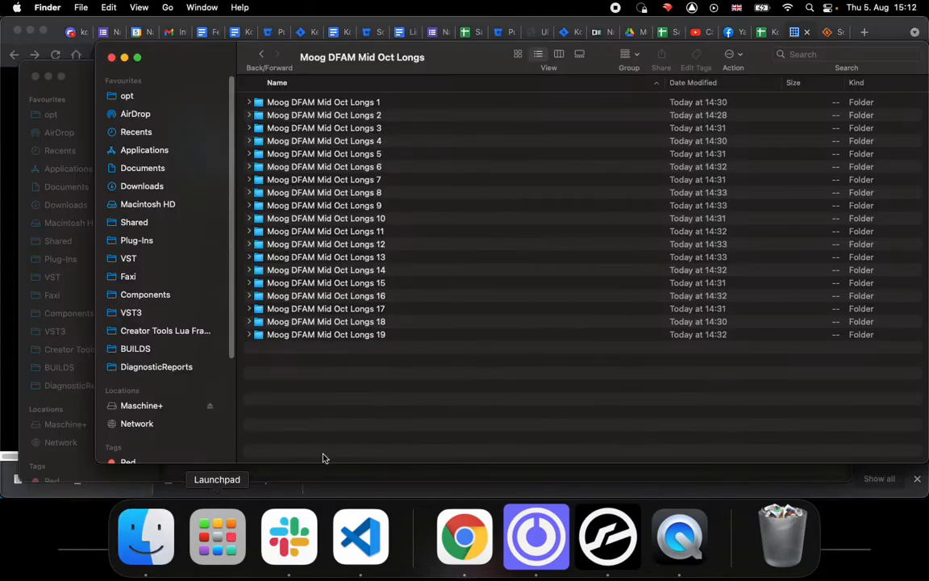
{"action": "left_click", "coordinate": [261, 54]}
{"action": "scroll", "coordinate": [331, 186], "scroll_direction": "up", "scroll_amount": 5}
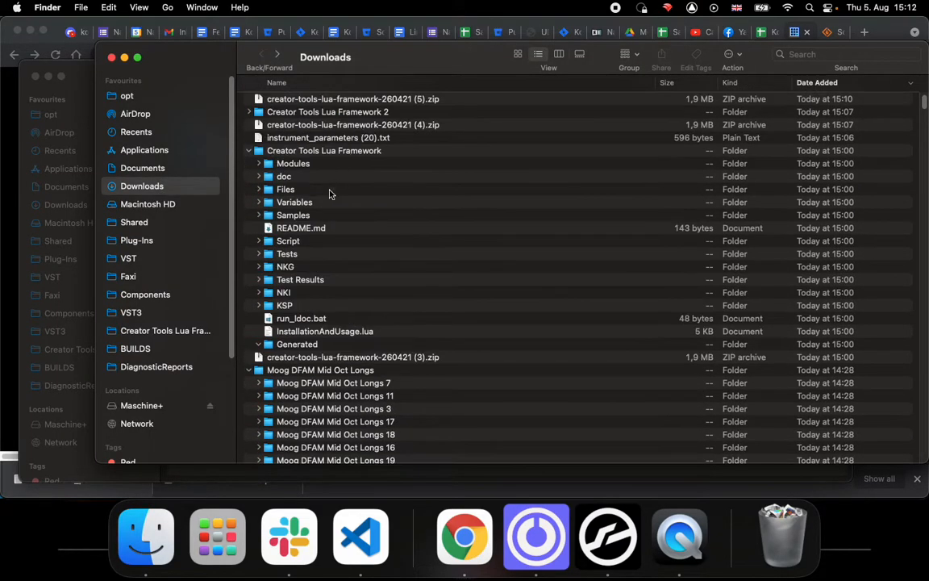
{"action": "left_click", "coordinate": [162, 331]}
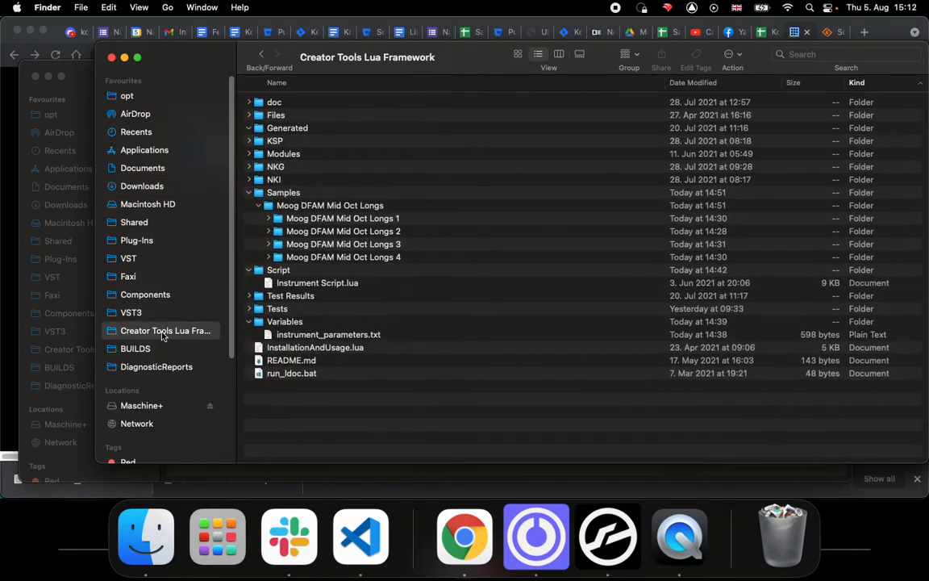
Return to Downloads and select the first six sample folders inside Moog DFAM Mid Oct Longs
{"action": "left_click", "coordinate": [142, 185]}
{"action": "scroll", "coordinate": [306, 218], "scroll_direction": "down", "scroll_amount": 5}
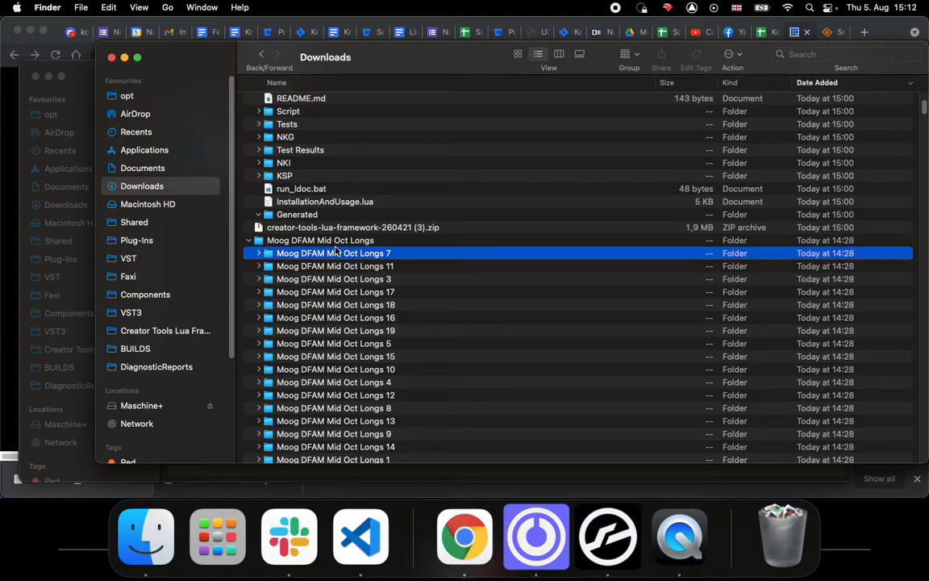
{"action": "left_click", "coordinate": [307, 227]}
{"action": "scroll", "coordinate": [330, 258], "scroll_direction": "down", "scroll_amount": 2}
{"action": "scroll", "coordinate": [335, 266], "scroll_direction": "up", "scroll_amount": 2}
{"action": "left_click", "coordinate": [368, 294], "text": "shift"}
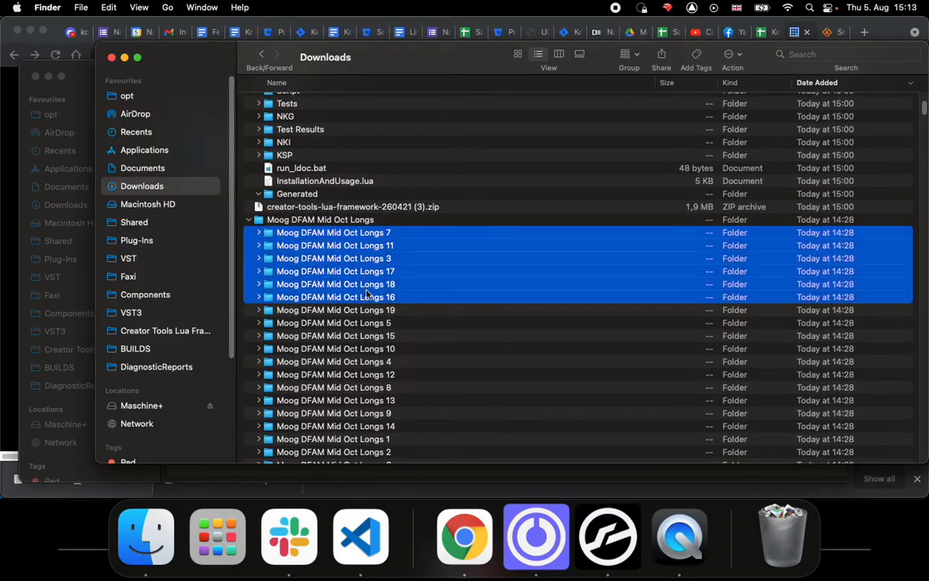
In the Creator Tools Lua Framework's Samples folder, select Moog DFAM Mid Oct Longs 1 to 4 and peek inside the first one
{"action": "left_click", "coordinate": [161, 332]}
{"action": "left_click", "coordinate": [284, 193]}
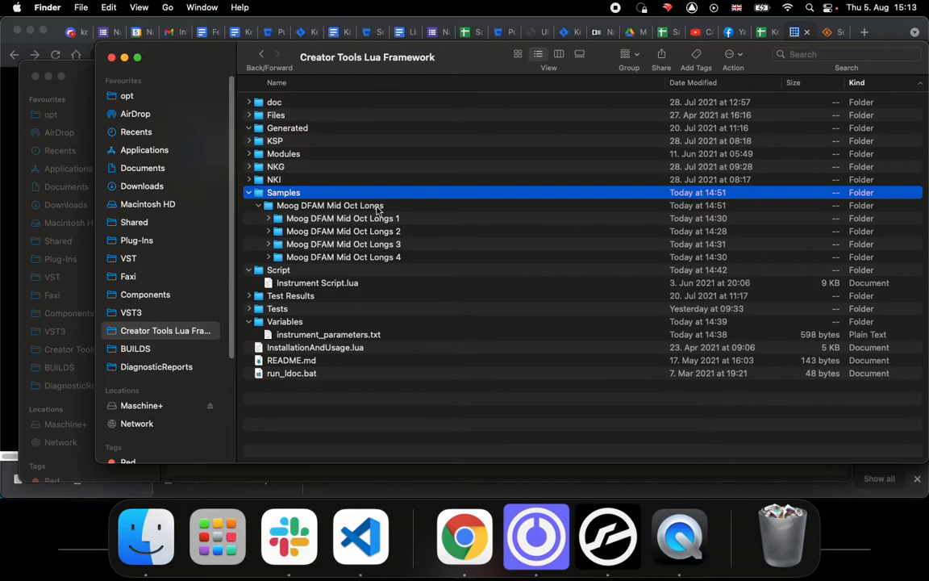
{"action": "left_click", "coordinate": [343, 218]}
{"action": "left_click", "coordinate": [399, 259], "text": "shift"}
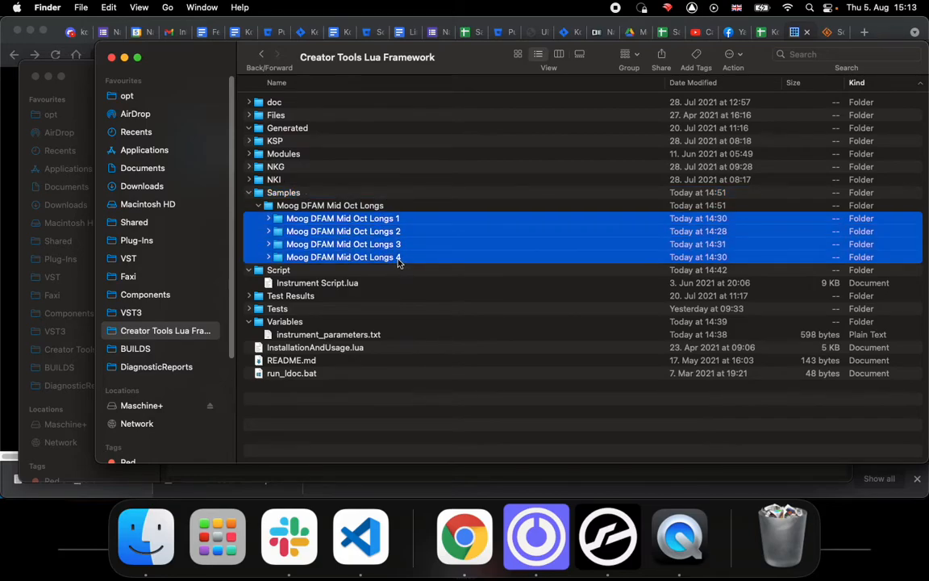
{"action": "left_click", "coordinate": [269, 219]}
{"action": "left_click", "coordinate": [270, 219]}
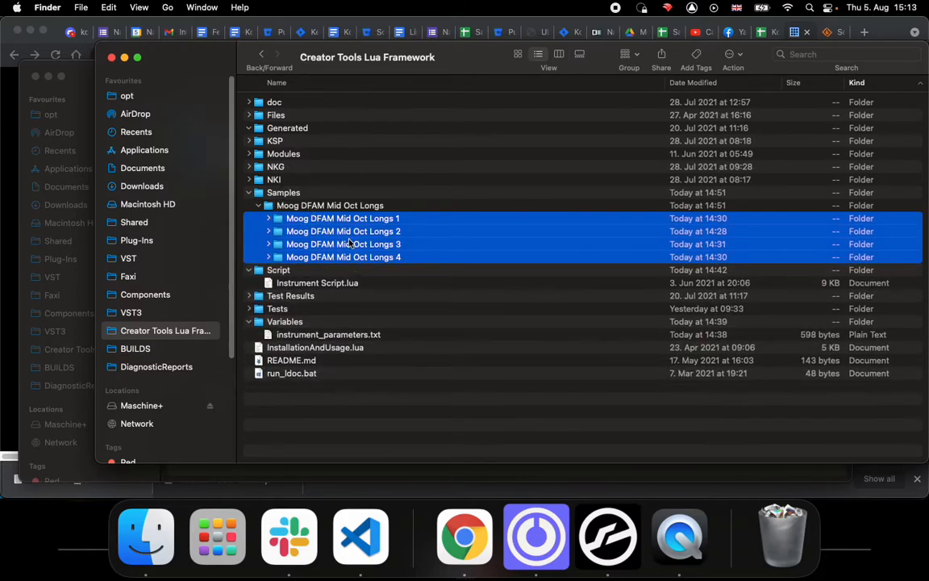
Return to the tool page in Chrome and highlight the end of the Sample Path, followed by the end of the KSP Path
{"action": "left_click", "coordinate": [2, 329]}
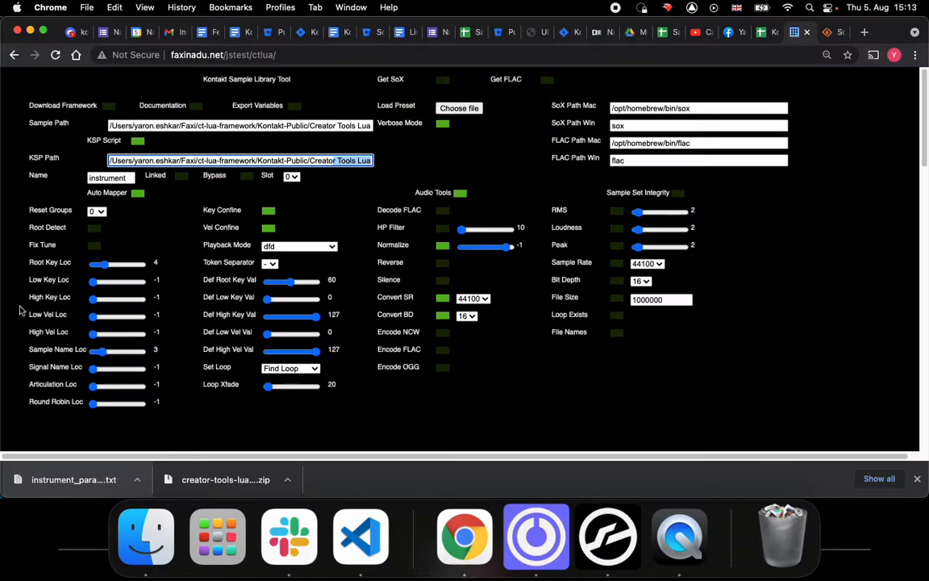
{"action": "left_click", "coordinate": [311, 125]}
{"action": "left_click_drag", "start_coordinate": [311, 125], "coordinate": [442, 129]}
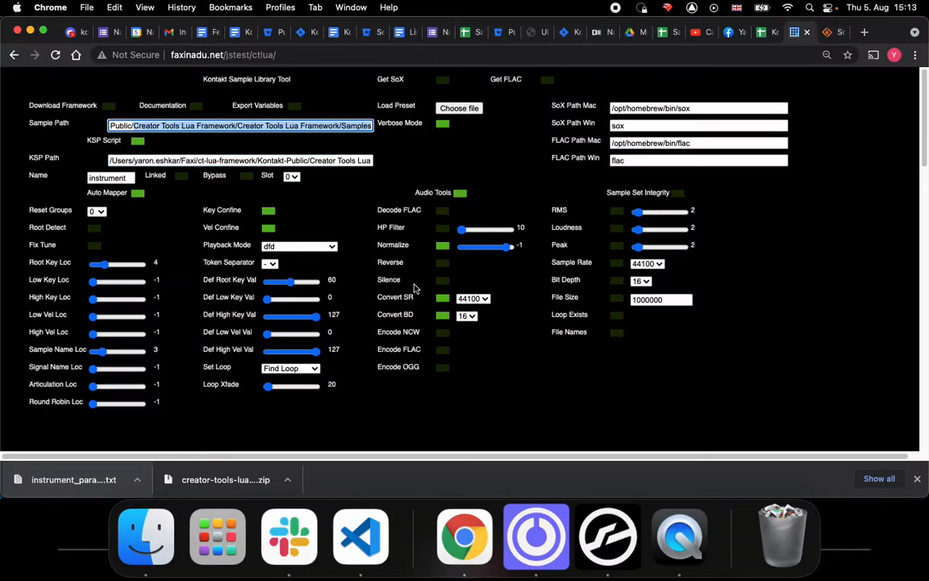
{"action": "left_click", "coordinate": [412, 152]}
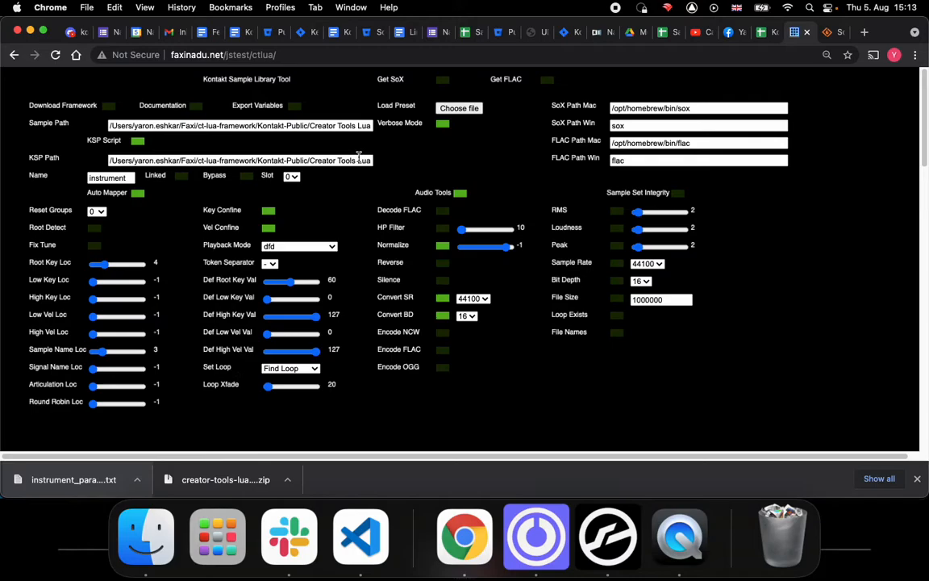
{"action": "left_click_drag", "start_coordinate": [358, 155], "coordinate": [533, 161]}
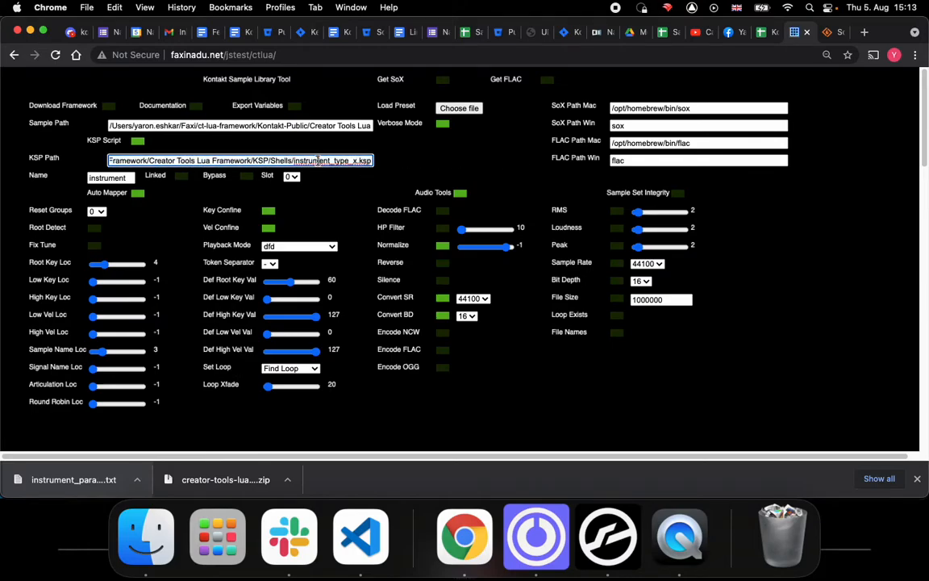
Switch to Finder and locate instrument_type_x.ksp in the framework's KSP/Shells folder
{"action": "left_click", "coordinate": [146, 536]}
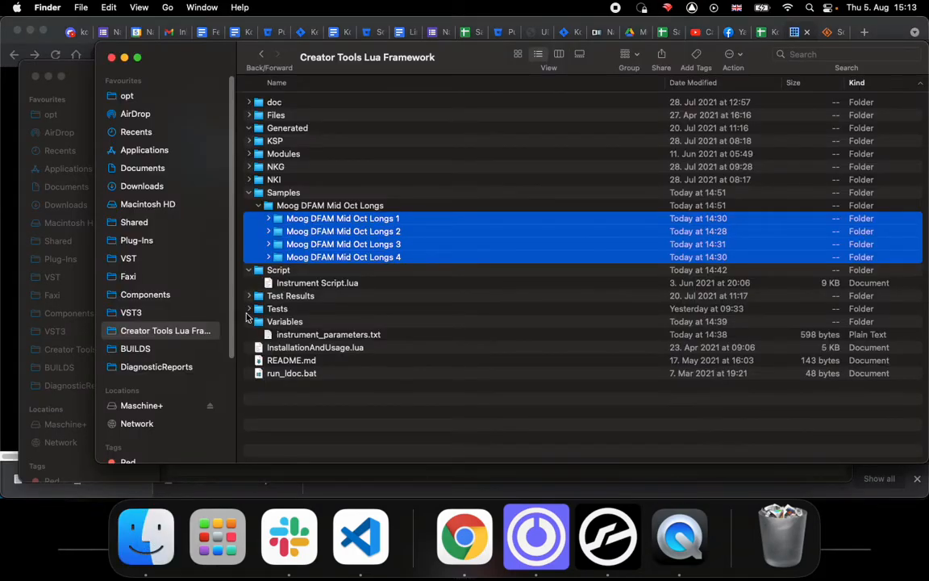
{"action": "left_click", "coordinate": [249, 141]}
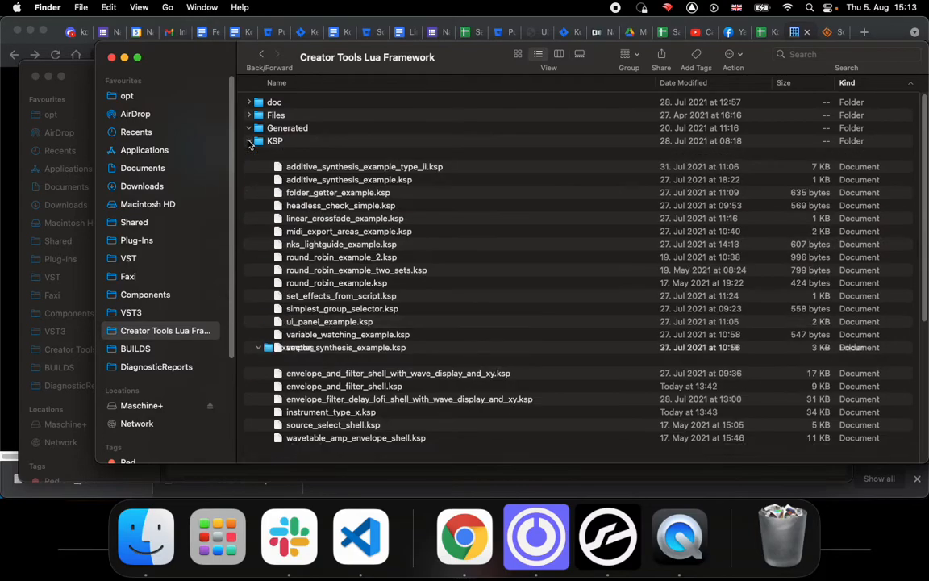
{"action": "scroll", "coordinate": [293, 287], "scroll_direction": "down", "scroll_amount": 2}
{"action": "left_click", "coordinate": [292, 321]}
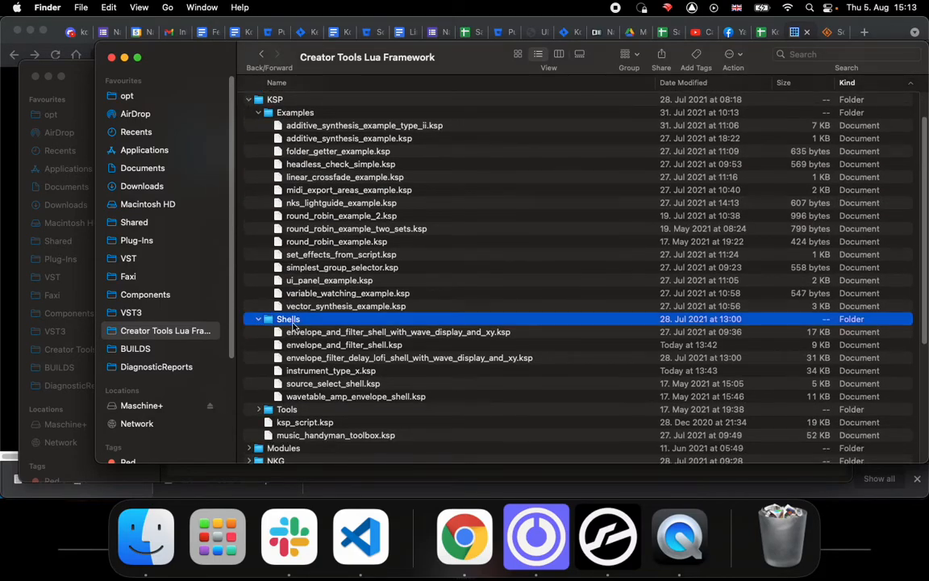
{"action": "left_click", "coordinate": [367, 370]}
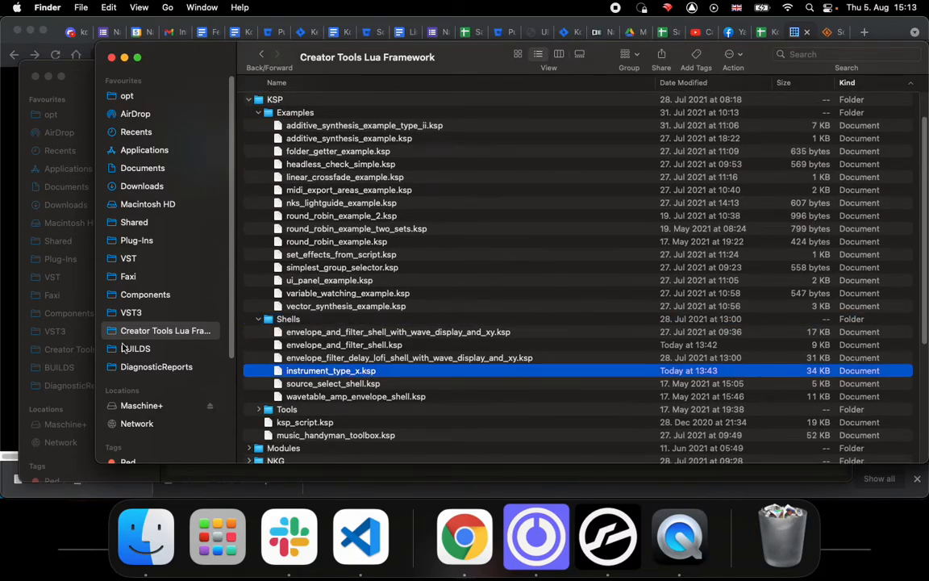
Go back to Chrome and highlight the KSP Path pointing to the instrument_type_x.ksp script, clearing the selection when finished
{"action": "left_click", "coordinate": [6, 274]}
{"action": "key", "text": "super+v"}
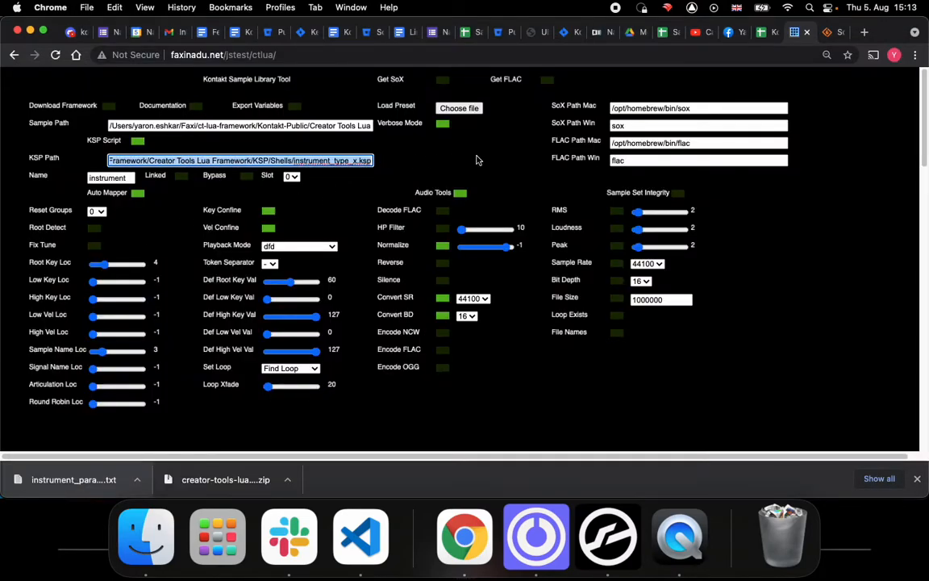
{"action": "left_click", "coordinate": [378, 167]}
{"action": "left_click_drag", "start_coordinate": [342, 161], "coordinate": [448, 161]}
{"action": "left_click", "coordinate": [447, 161]}
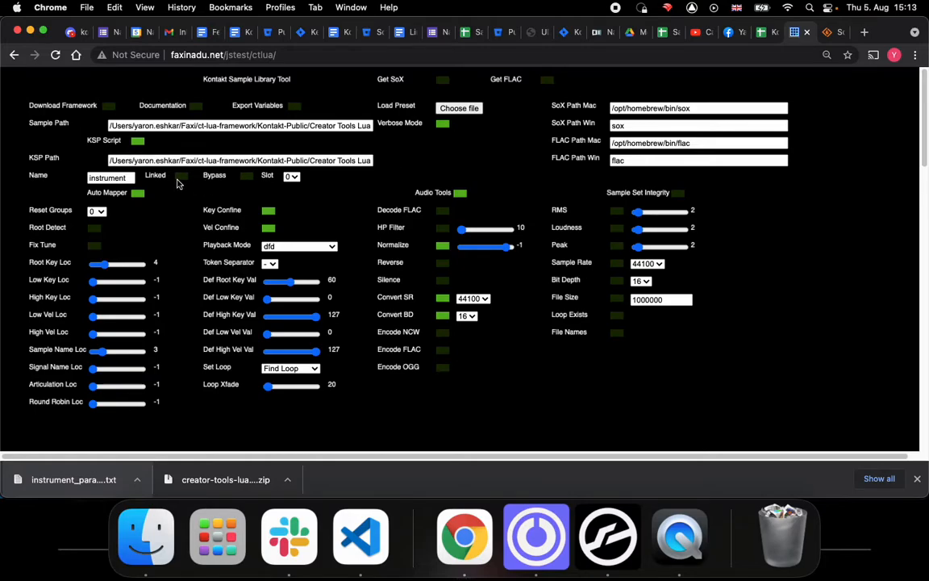
Review the KSP script's Bypass and Slot options and highlight the instrument name, clearing the selection when finished
{"action": "left_click", "coordinate": [247, 177]}
{"action": "left_click", "coordinate": [249, 177]}
{"action": "left_click", "coordinate": [292, 177]}
{"action": "left_click", "coordinate": [292, 178]}
{"action": "left_click_drag", "start_coordinate": [90, 178], "coordinate": [127, 178]}
{"action": "left_click", "coordinate": [34, 191]}
Review the Convert BD and Convert SR settings in Audio Tools, followed by the Auto Mapper switch
{"action": "left_click", "coordinate": [443, 317]}
{"action": "left_click", "coordinate": [467, 315]}
{"action": "left_click", "coordinate": [483, 310]}
{"action": "left_click", "coordinate": [486, 302]}
{"action": "left_click", "coordinate": [474, 299]}
{"action": "left_click", "coordinate": [138, 195]}
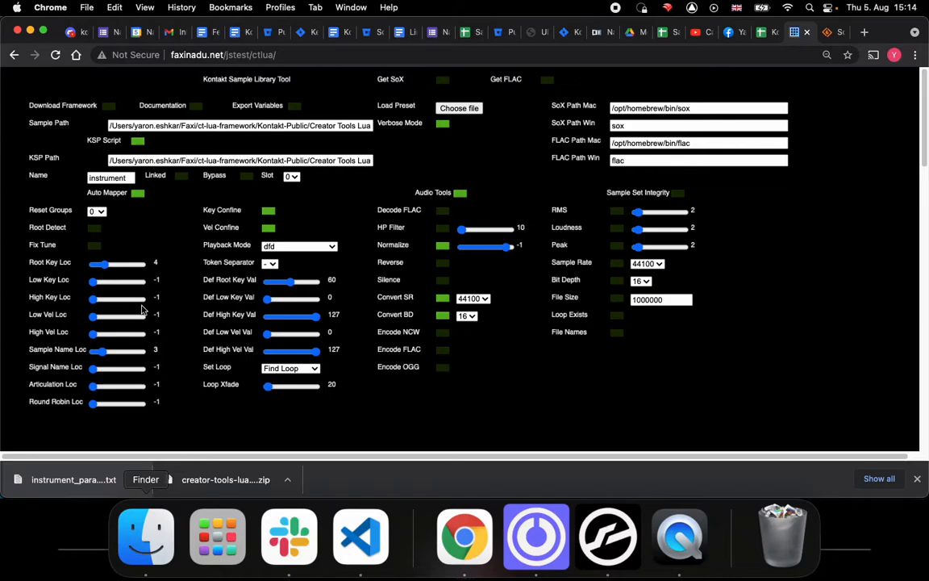
Switch to Finder and examine the hyphenated sample names in Moog DFAM Mid Oct Longs 1, selecting the 060 file followed by 061
{"action": "left_click", "coordinate": [146, 534]}
{"action": "scroll", "coordinate": [247, 134], "scroll_direction": "down", "scroll_amount": 5}
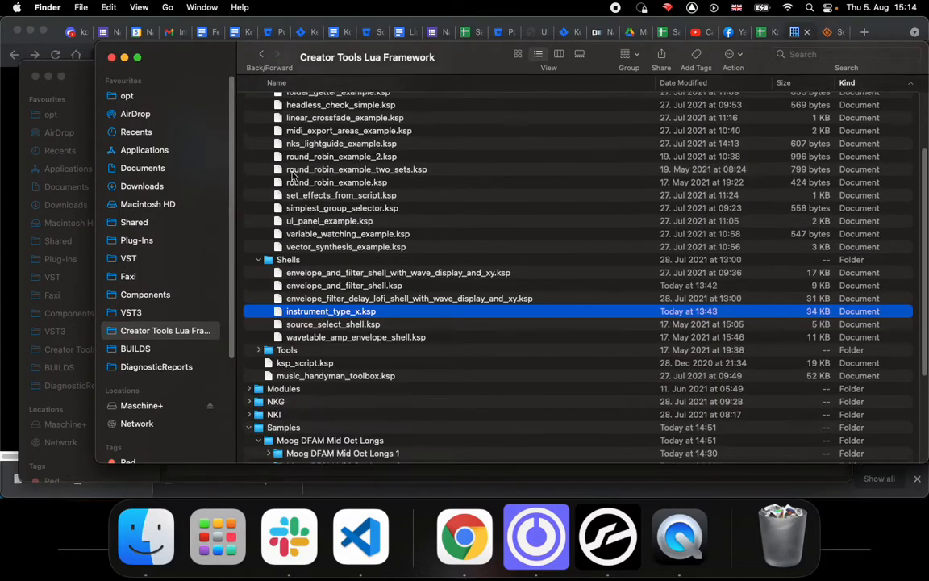
{"action": "left_click", "coordinate": [269, 392]}
{"action": "scroll", "coordinate": [453, 271], "scroll_direction": "down", "scroll_amount": 6}
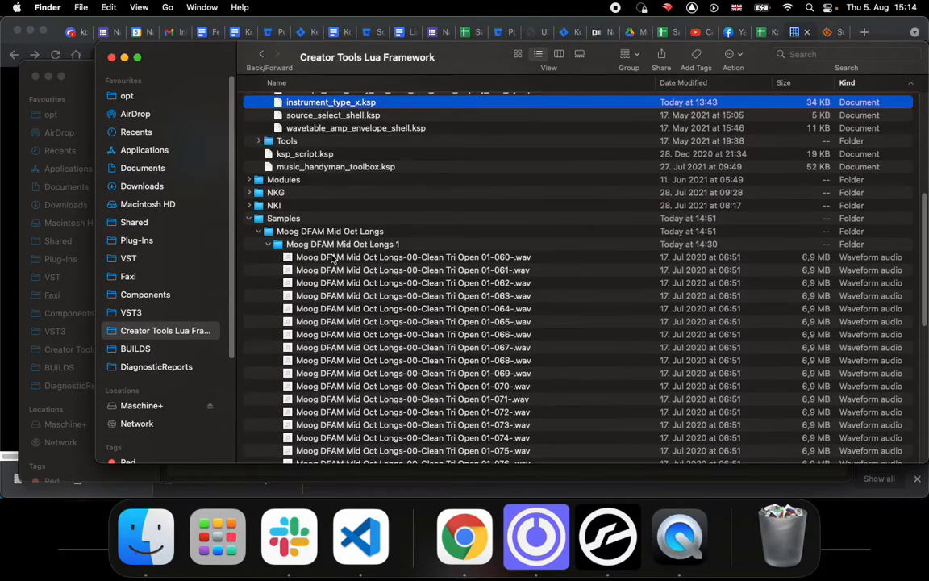
{"action": "left_click", "coordinate": [403, 258]}
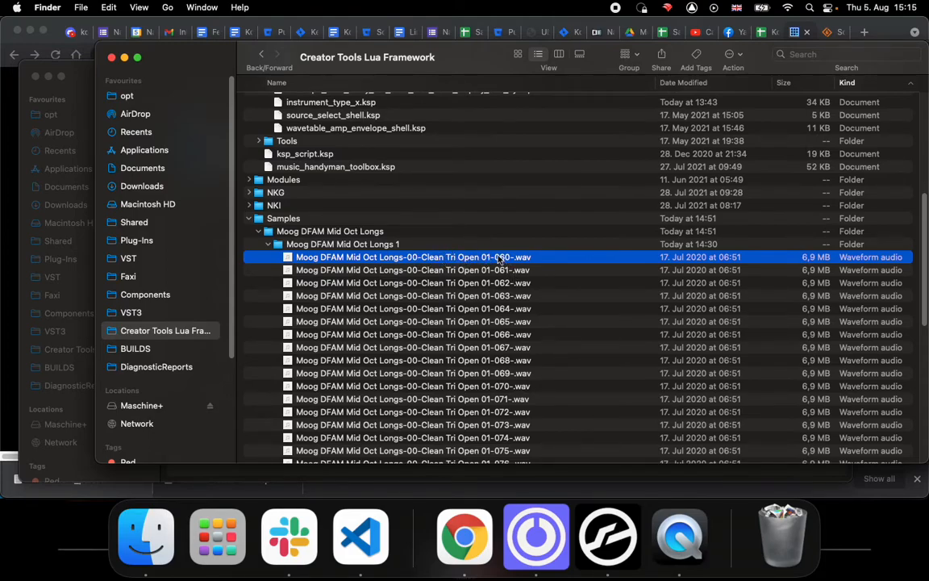
{"action": "scroll", "coordinate": [507, 339], "scroll_direction": "down", "scroll_amount": 5}
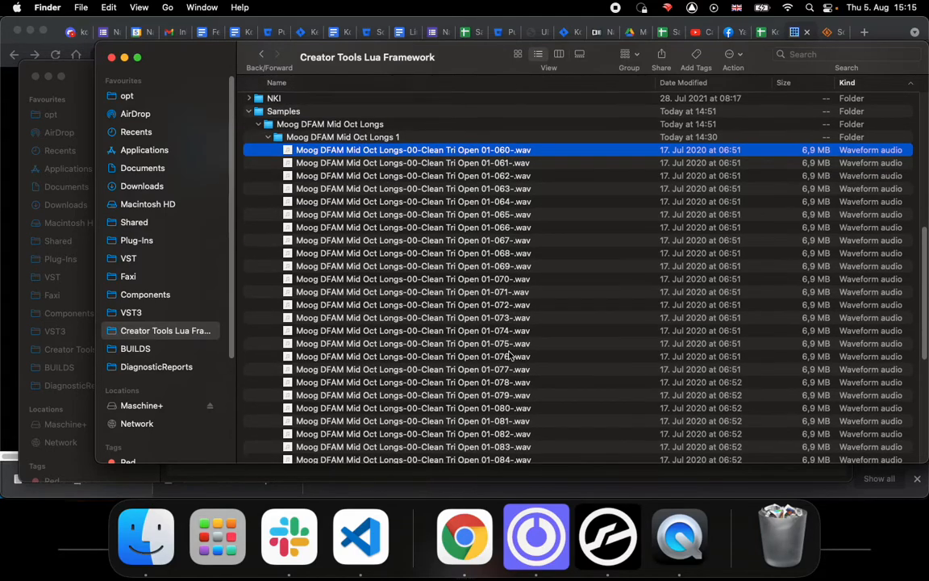
{"action": "scroll", "coordinate": [456, 351], "scroll_direction": "up", "scroll_amount": 10}
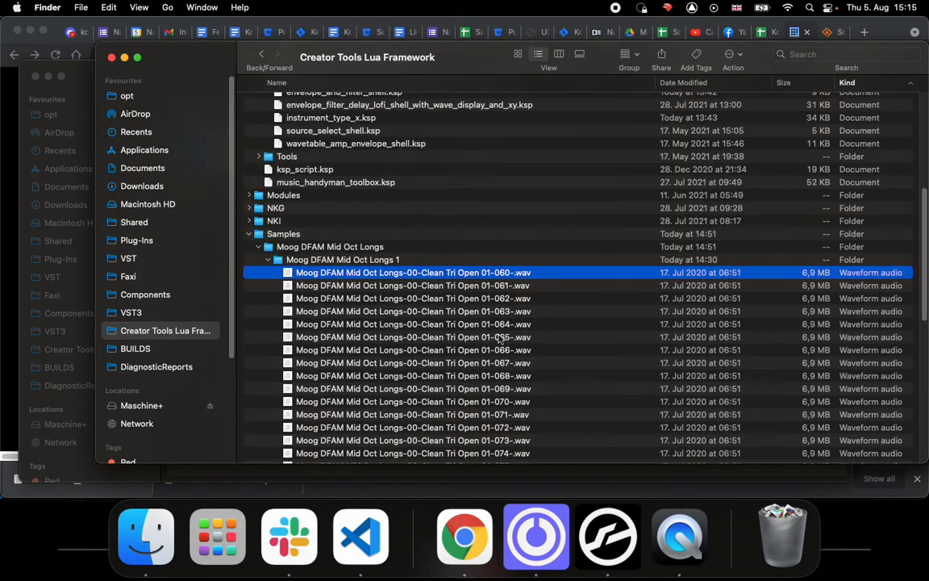
{"action": "left_click", "coordinate": [507, 287]}
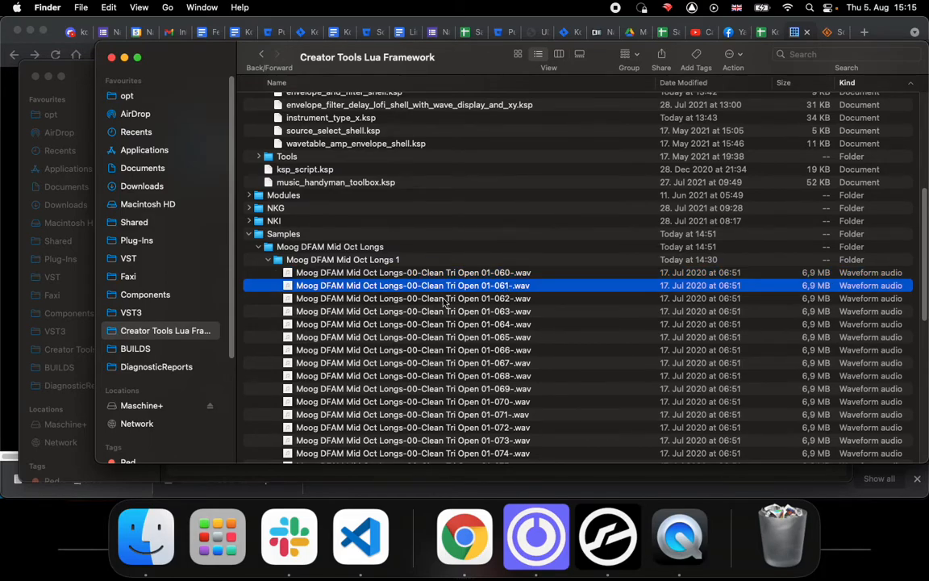
Return to the tool page in Chrome and review Key Confine, Vel Confine, the dfd Playback Mode and the hyphen Token Separator
{"action": "left_click", "coordinate": [3, 353]}
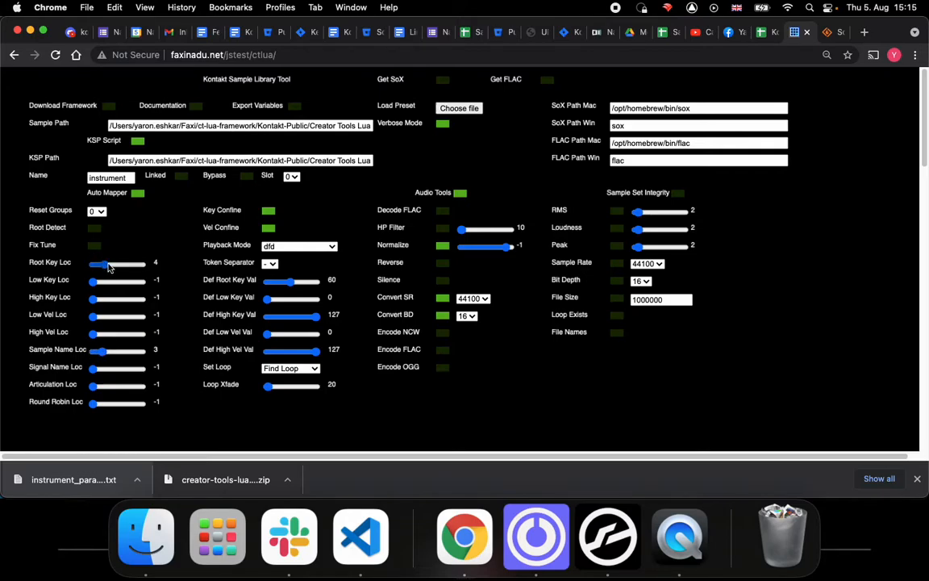
{"action": "left_click", "coordinate": [266, 211]}
{"action": "left_click", "coordinate": [269, 229]}
{"action": "left_click", "coordinate": [329, 246]}
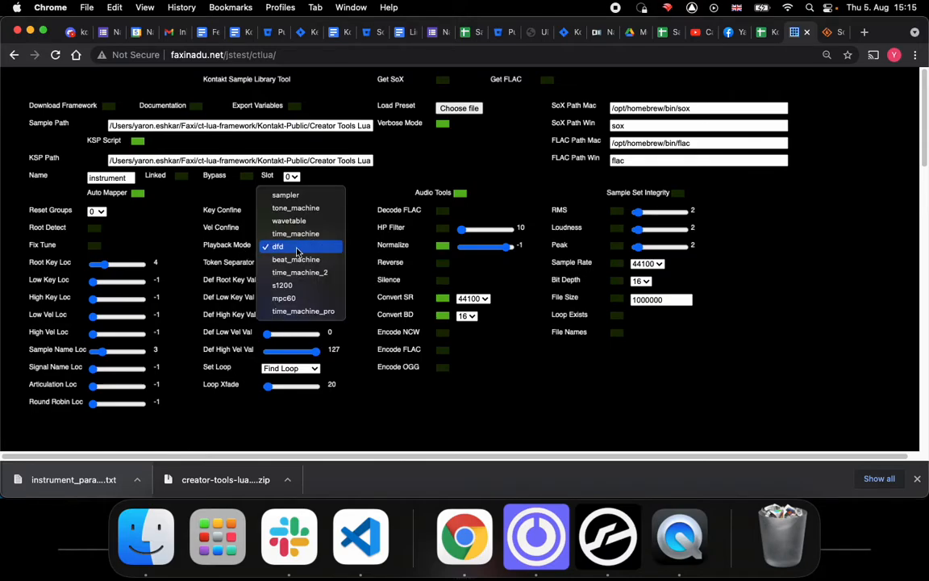
{"action": "left_click", "coordinate": [293, 247]}
{"action": "left_click", "coordinate": [259, 266]}
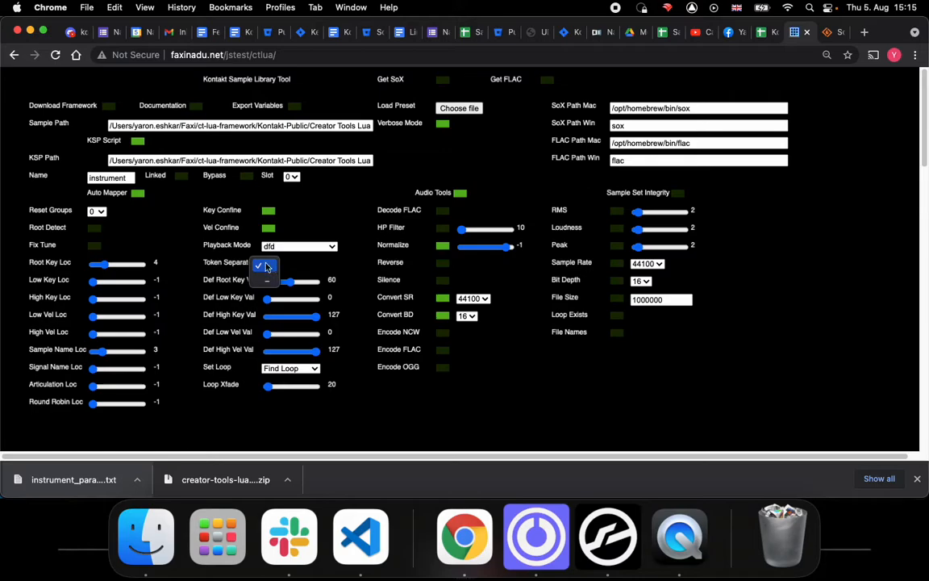
{"action": "left_click", "coordinate": [267, 269]}
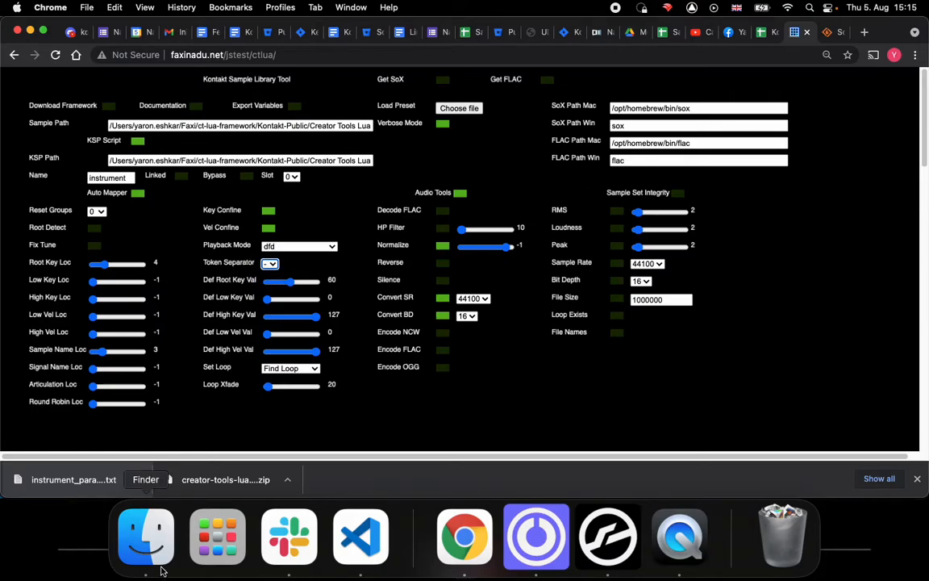
Compare the separators in the sample file names in Finder with the Token Separator setting in Chrome
{"action": "left_click", "coordinate": [145, 535]}
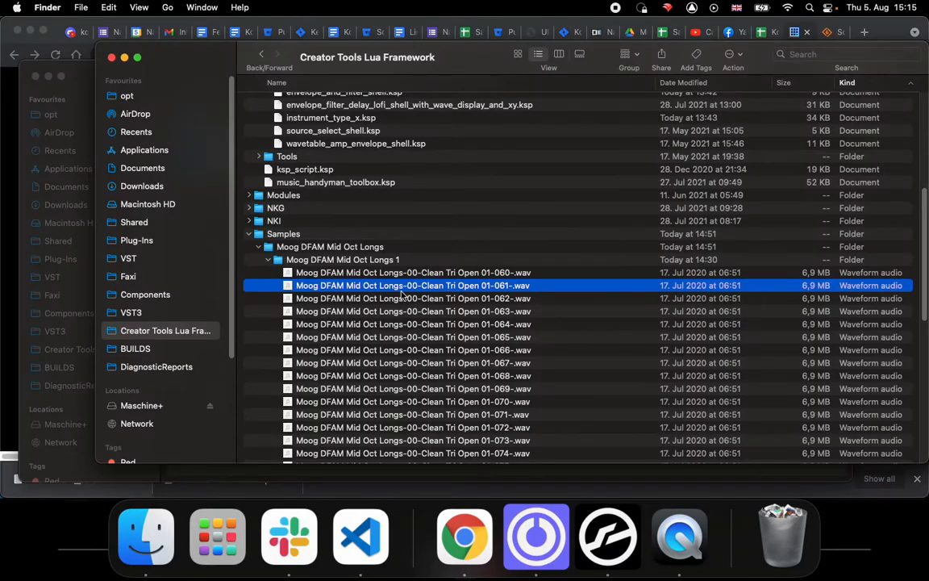
{"action": "left_click", "coordinate": [2, 275]}
{"action": "left_click", "coordinate": [267, 267]}
{"action": "left_click", "coordinate": [325, 265]}
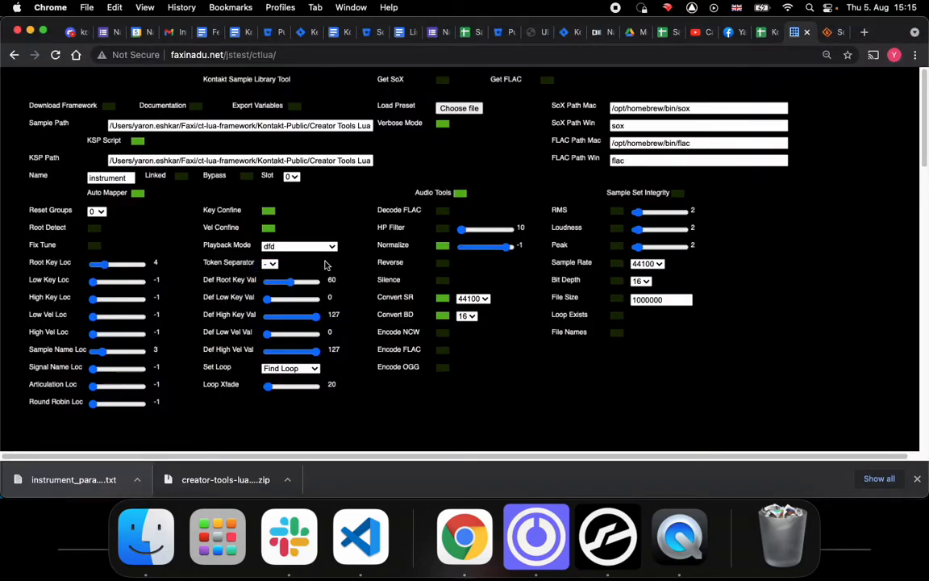
Examine the Set Loop choices in the Auto Mapper section, keeping Find Loop selected
{"action": "scroll", "coordinate": [333, 392], "scroll_direction": "down", "scroll_amount": 3}
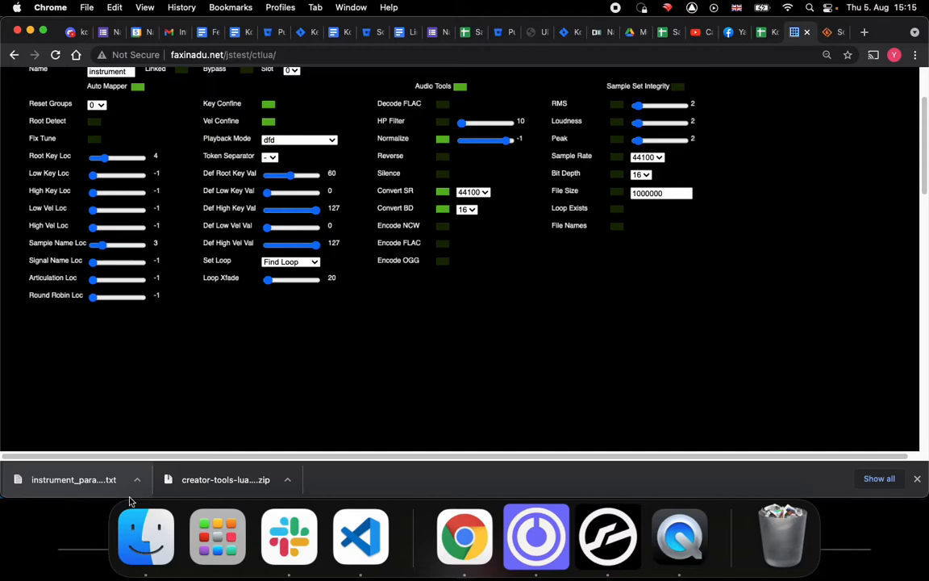
{"action": "left_click", "coordinate": [278, 260]}
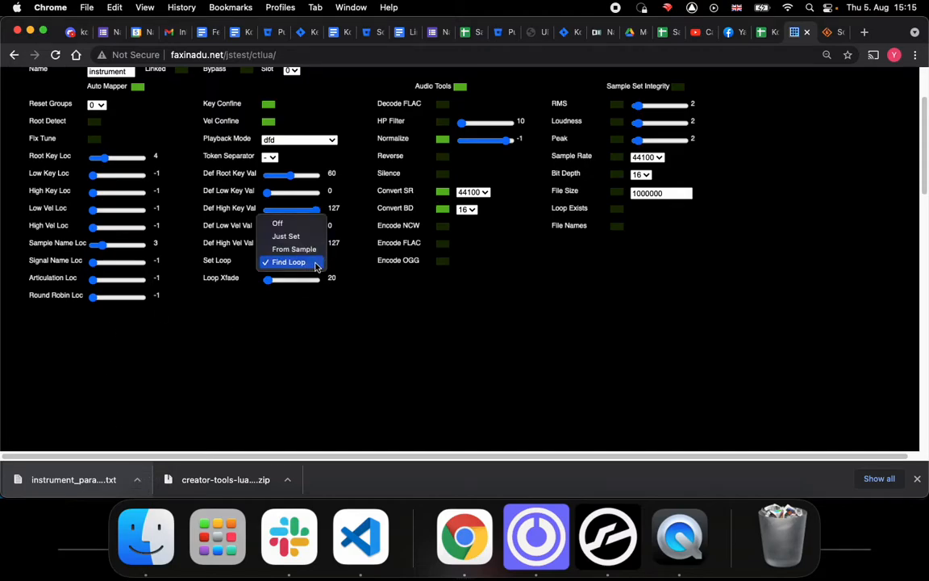
{"action": "left_click", "coordinate": [391, 303]}
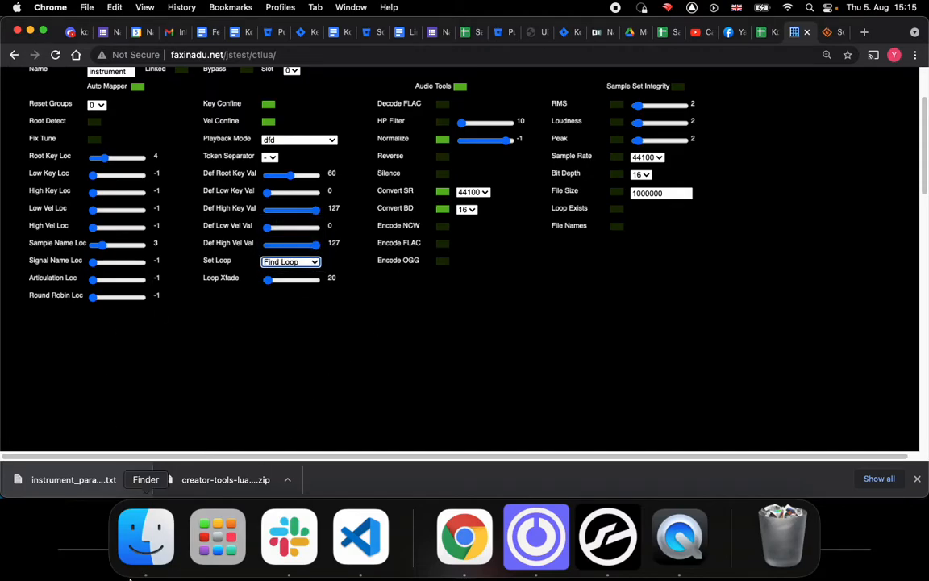
{"action": "left_click", "coordinate": [295, 264]}
{"action": "left_click", "coordinate": [387, 320]}
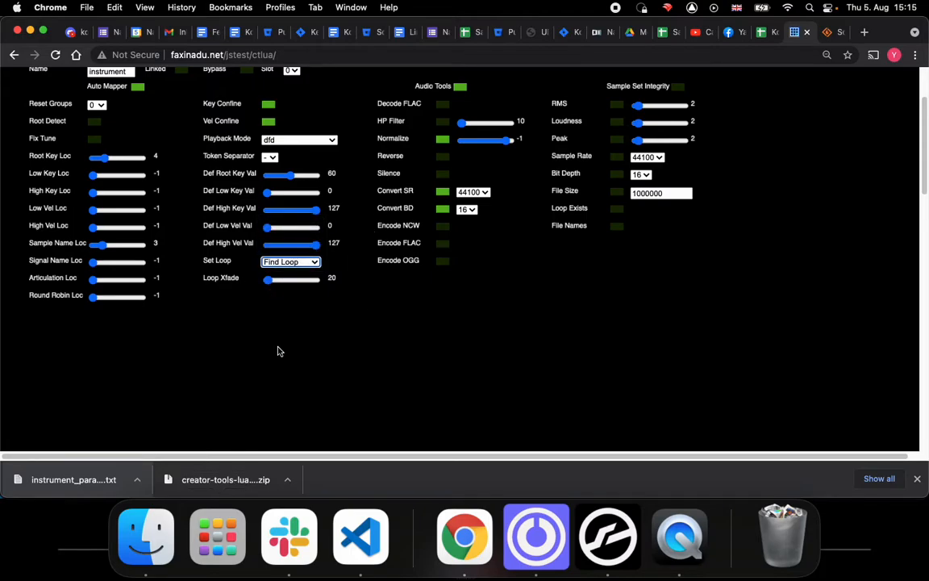
{"action": "scroll", "coordinate": [276, 348], "scroll_direction": "up", "scroll_amount": 3}
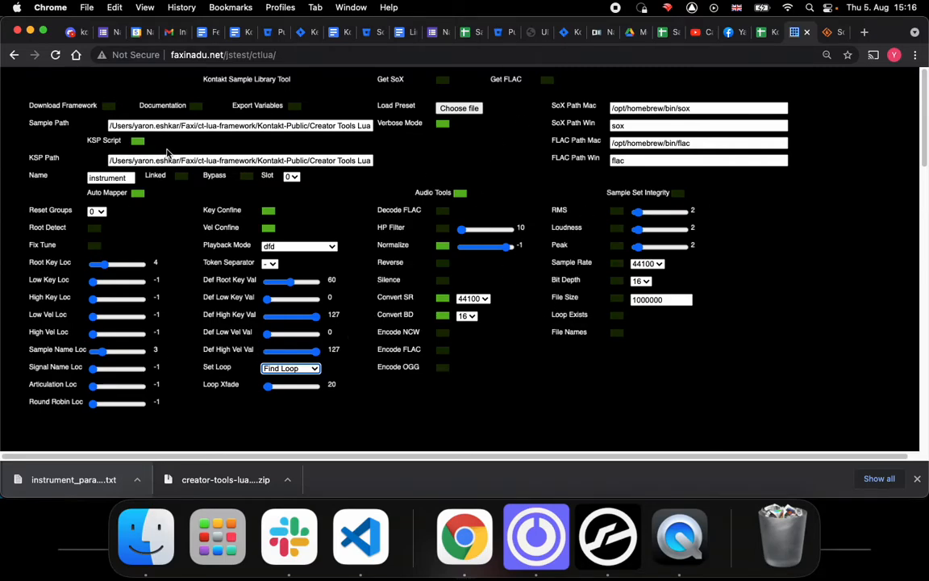
{"action": "left_click", "coordinate": [378, 420]}
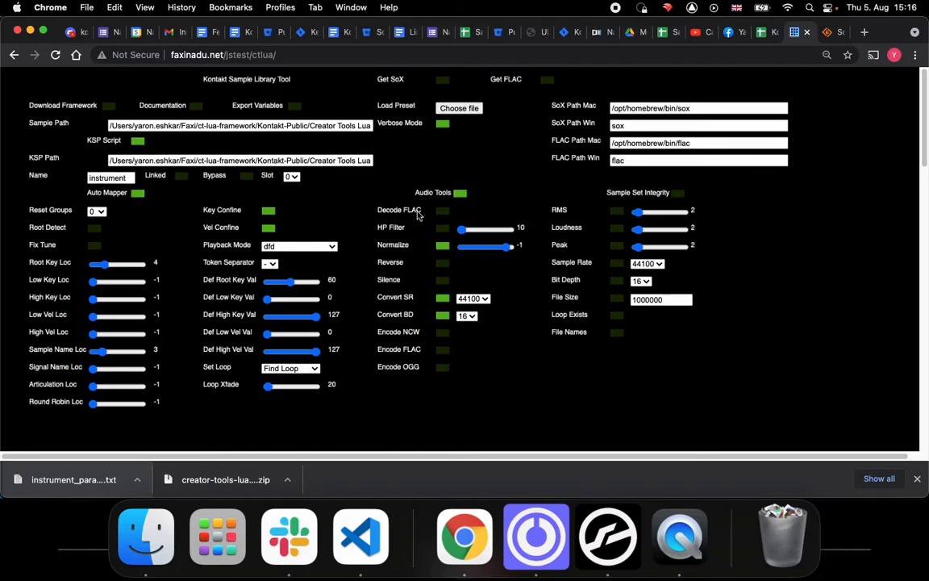
Export the variables and reveal the downloaded instrument parameters file in Finder
{"action": "left_click", "coordinate": [295, 105]}
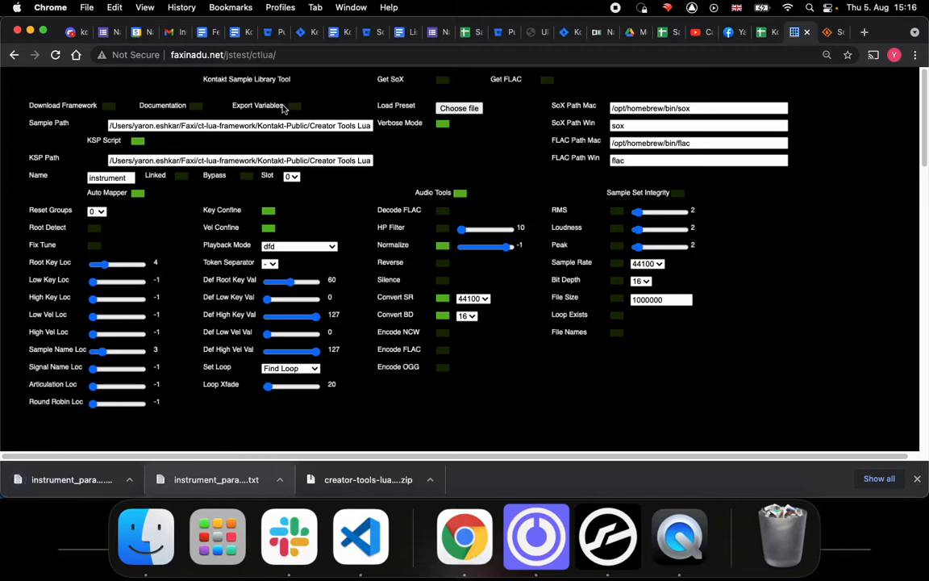
{"action": "right_click", "coordinate": [110, 477]}
{"action": "left_click", "coordinate": [114, 462]}
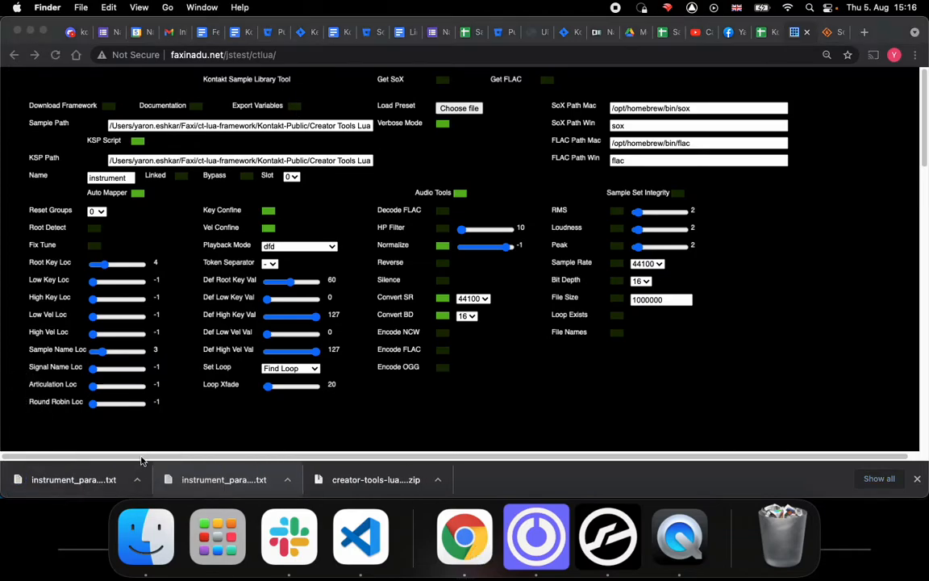
Open instrument_parameters (22).txt in TextEdit, look through the exported values and close it
{"action": "double_click", "coordinate": [298, 123]}
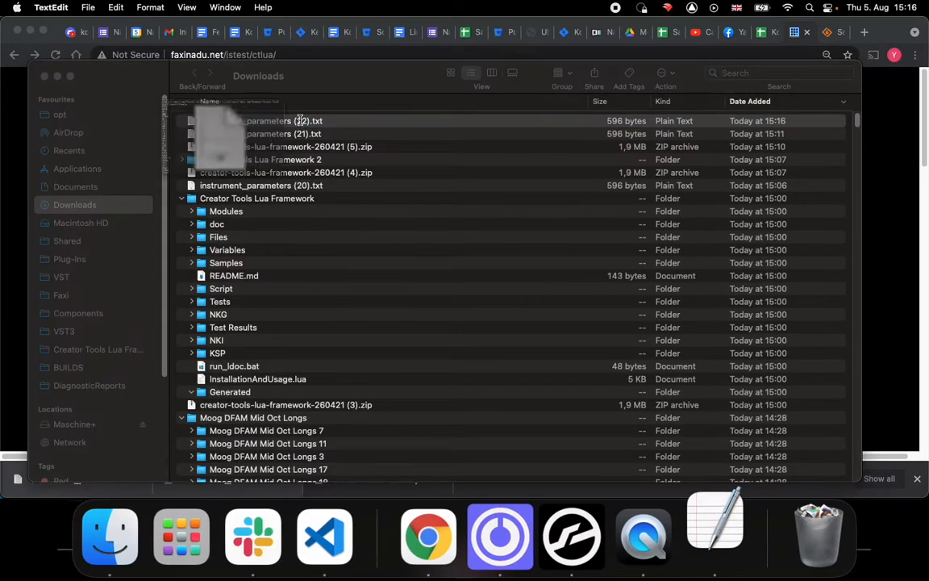
{"action": "scroll", "coordinate": [348, 176], "scroll_direction": "down", "scroll_amount": 10}
{"action": "scroll", "coordinate": [348, 177], "scroll_direction": "up", "scroll_amount": 6}
{"action": "scroll", "coordinate": [348, 176], "scroll_direction": "down", "scroll_amount": 5}
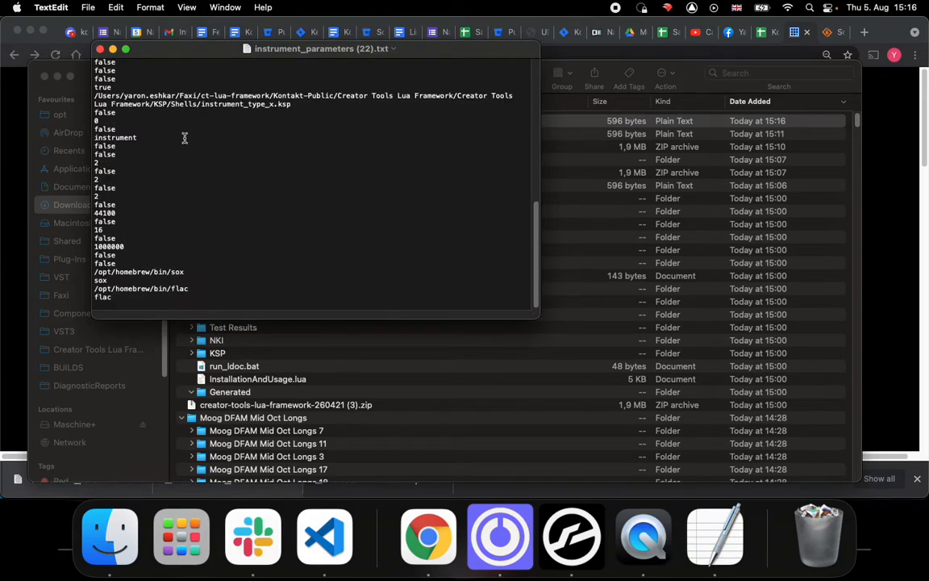
{"action": "scroll", "coordinate": [185, 138], "scroll_direction": "up", "scroll_amount": 10}
{"action": "left_click", "coordinate": [100, 50]}
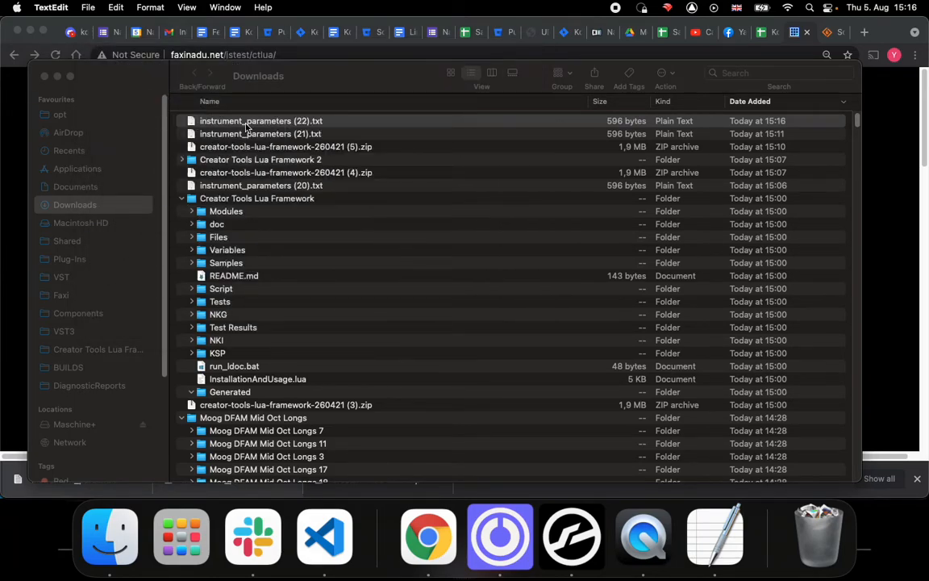
Copy instrument_parameters (22).txt, go to the Creator Tools Lua Framework folder and collapse its Samples folder
{"action": "right_click", "coordinate": [247, 123]}
{"action": "left_click", "coordinate": [296, 281]}
{"action": "left_click", "coordinate": [112, 349]}
{"action": "scroll", "coordinate": [181, 243], "scroll_direction": "down", "scroll_amount": 10}
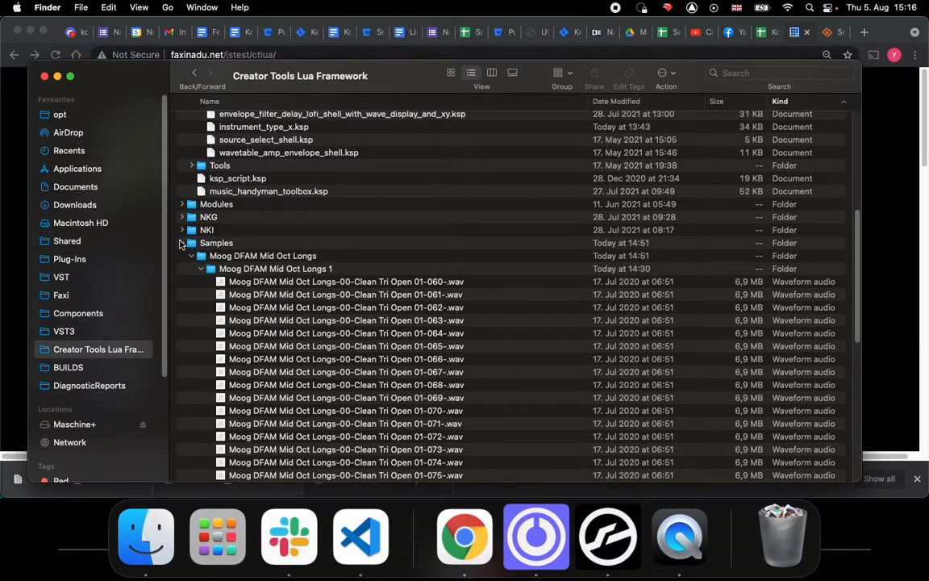
{"action": "left_click", "coordinate": [181, 242]}
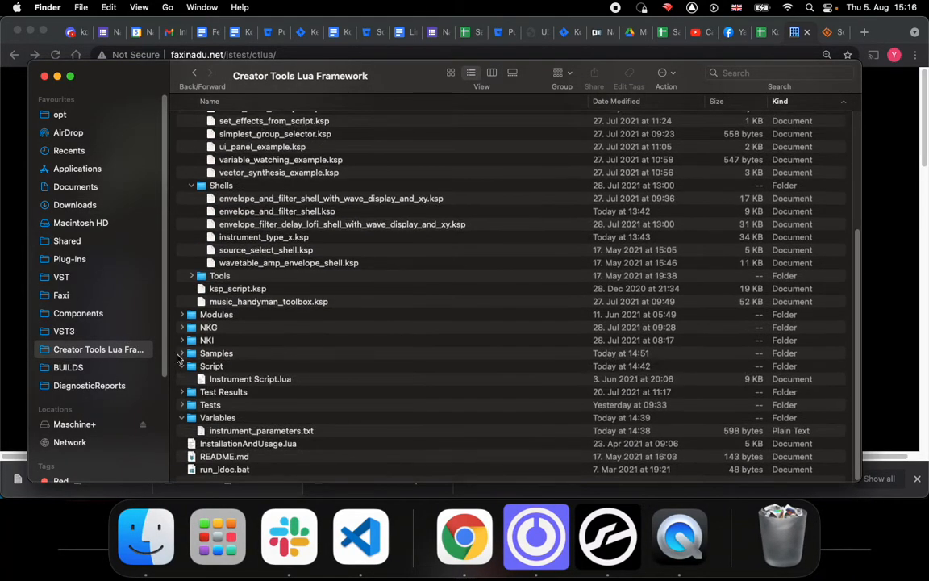
{"action": "double_click", "coordinate": [212, 418]}
{"action": "right_click", "coordinate": [311, 225]}
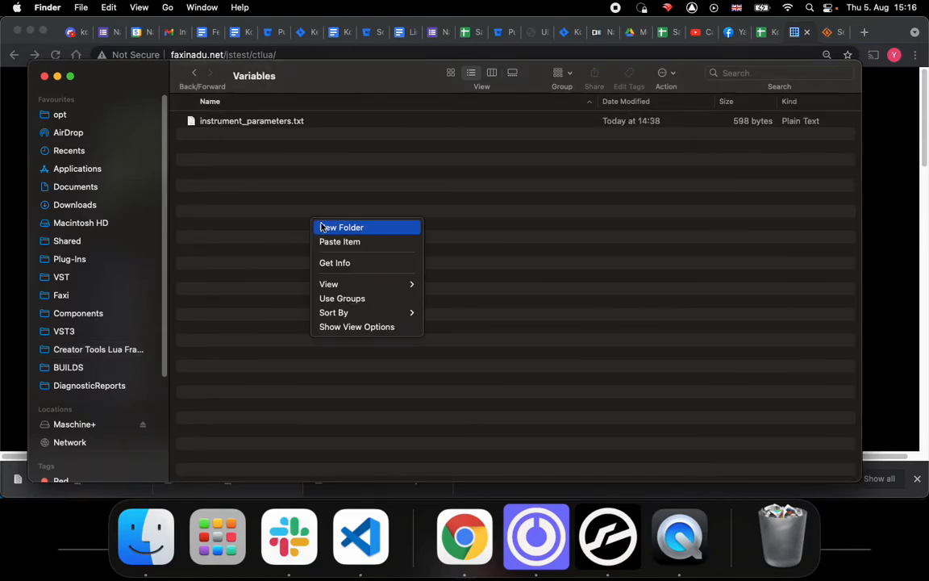
{"action": "left_click", "coordinate": [192, 77]}
{"action": "left_click", "coordinate": [193, 74]}
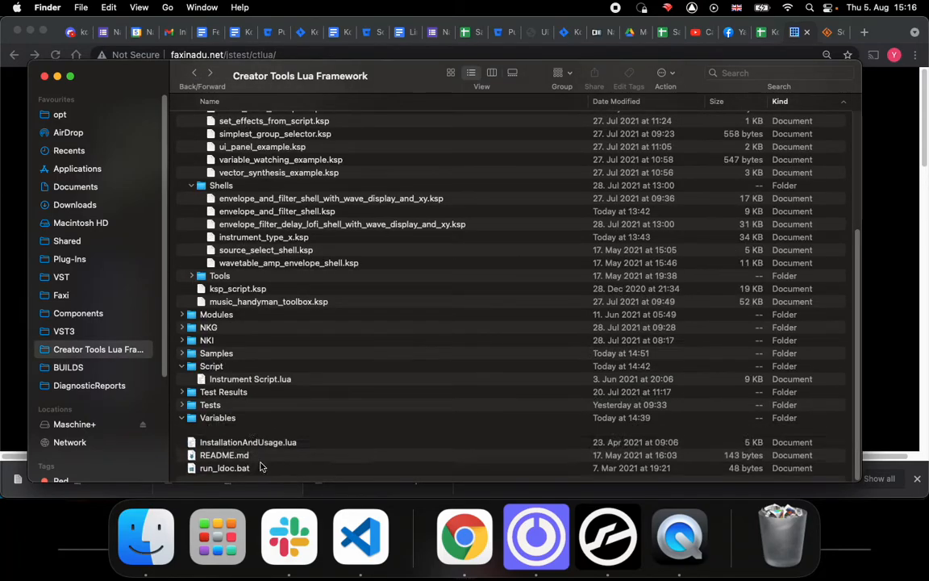
{"action": "scroll", "coordinate": [218, 425], "scroll_direction": "up", "scroll_amount": 5}
{"action": "scroll", "coordinate": [218, 426], "scroll_direction": "down", "scroll_amount": 5}
Paste the copied parameters file into the framework's Variables folder and move the old instrument_parameters.txt to the Trash
{"action": "double_click", "coordinate": [216, 419]}
{"action": "right_click", "coordinate": [306, 246]}
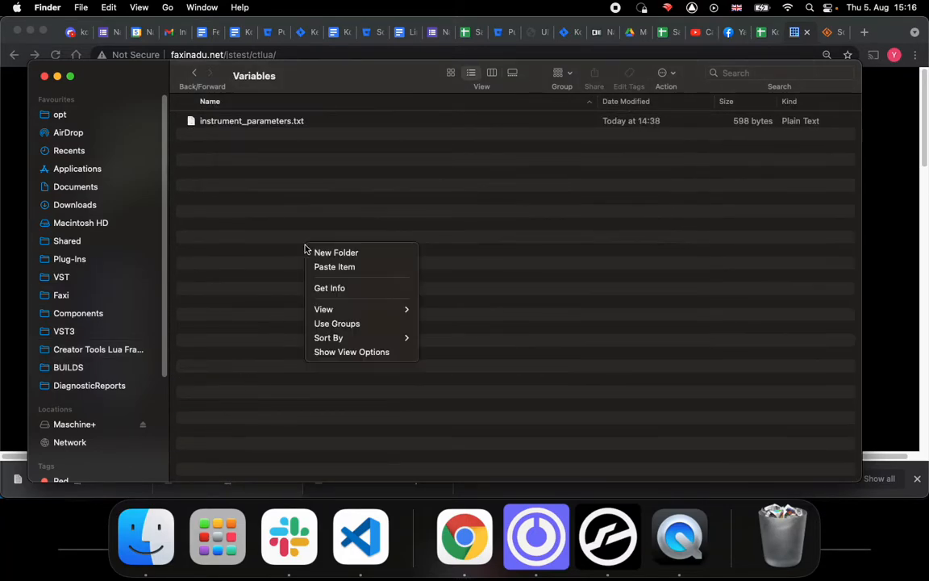
{"action": "left_click", "coordinate": [360, 266]}
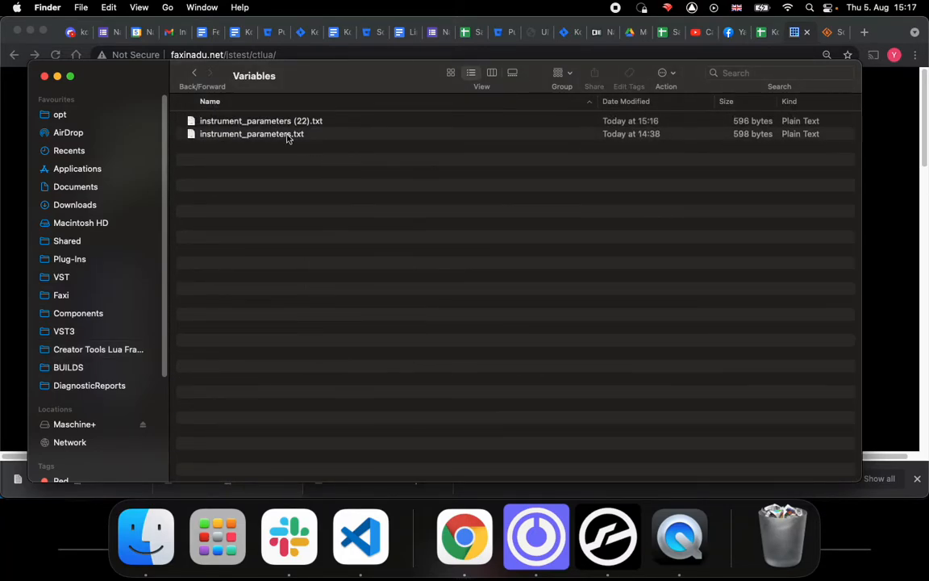
{"action": "left_click", "coordinate": [294, 139]}
{"action": "left_click_drag", "start_coordinate": [234, 133], "coordinate": [786, 567]}
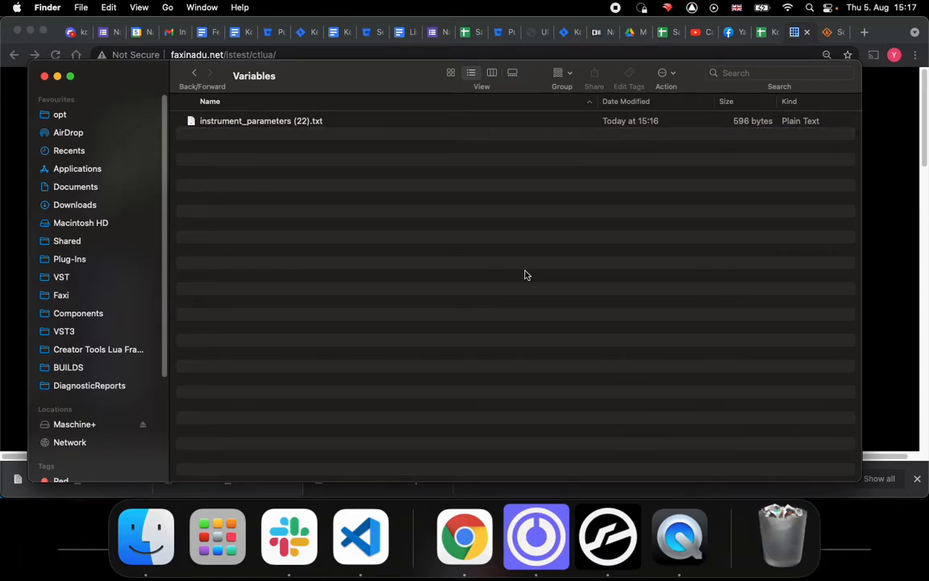
Rename the pasted file to instrument_parameters.txt and return to the Creator Tools Lua Framework folder
{"action": "left_click", "coordinate": [298, 122]}
{"action": "left_click", "coordinate": [313, 122]}
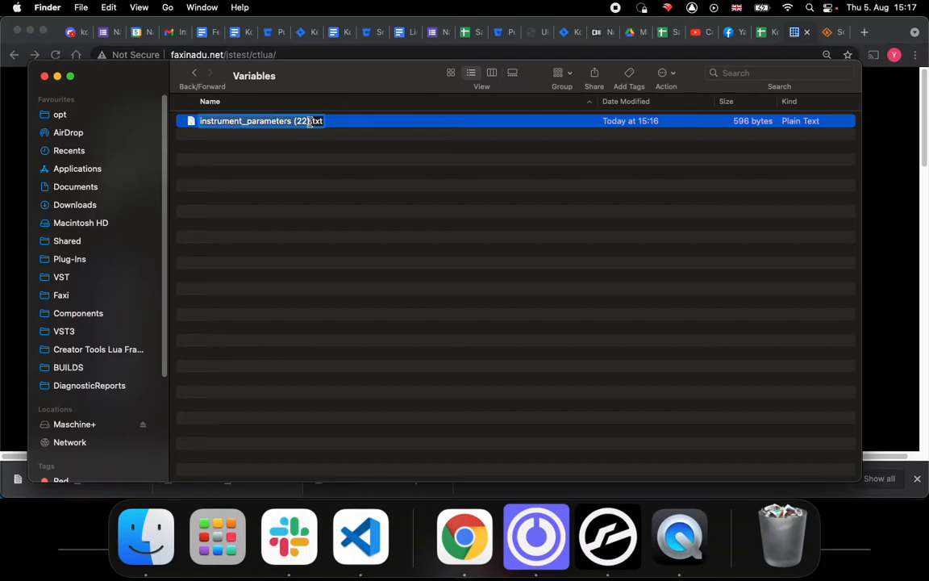
{"action": "key", "text": "BackSpace"}
{"action": "key", "text": "BackSpace"}
{"action": "key", "text": "BackSpace"}
{"action": "key", "text": "BackSpace"}
{"action": "key", "text": "BackSpace"}
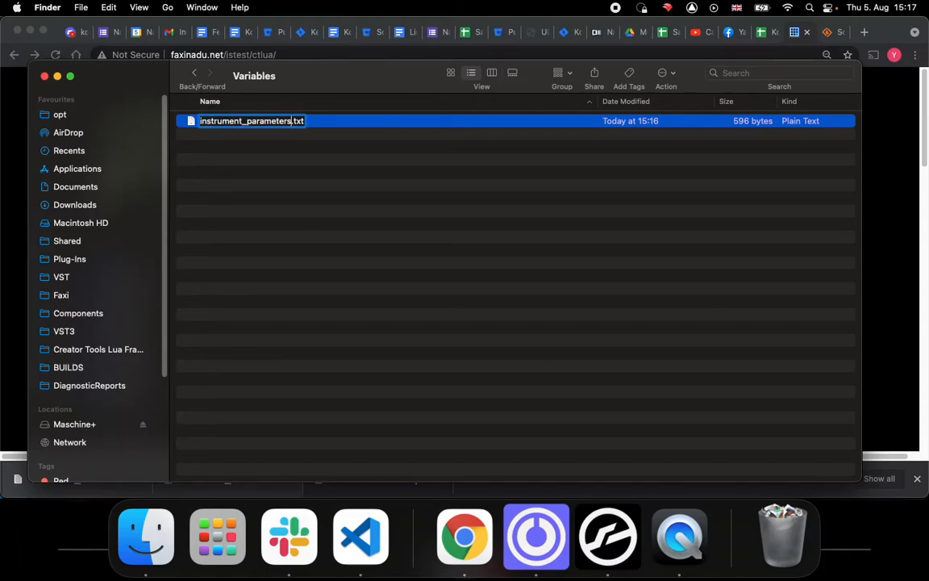
{"action": "key", "text": "Return"}
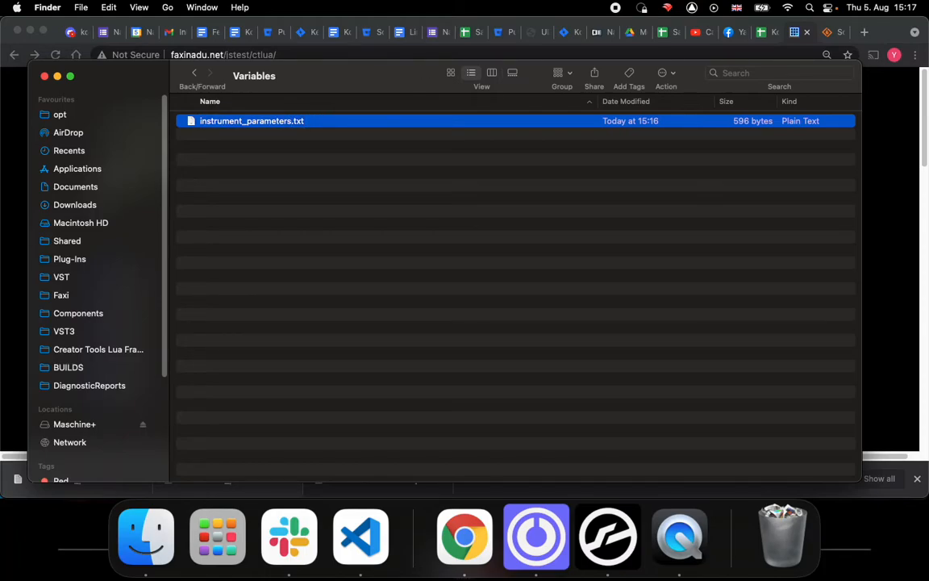
{"action": "left_click", "coordinate": [322, 176]}
{"action": "left_click", "coordinate": [193, 73]}
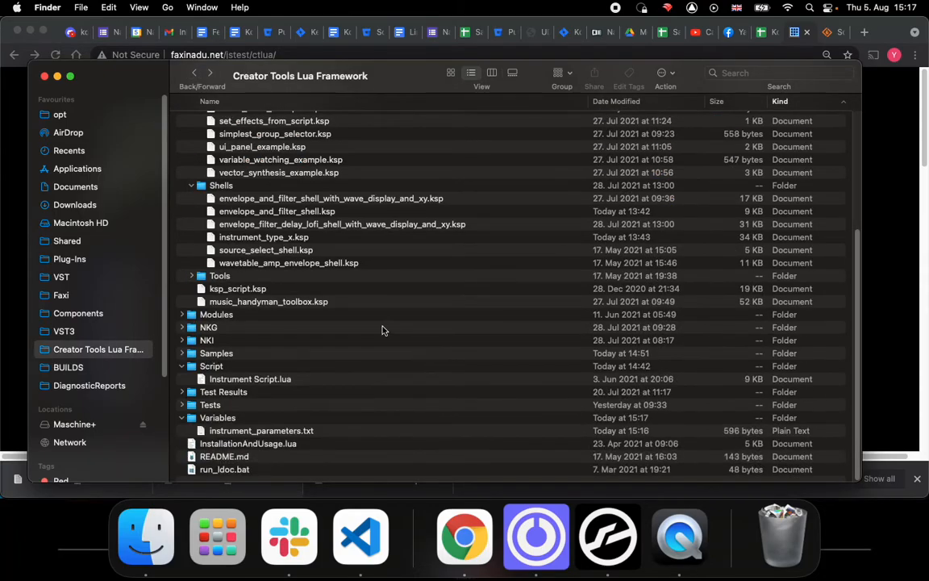
Load Instrument Script.lua from the framework's Script folder into the Lua script area of Creator Tools
{"action": "left_click", "coordinate": [199, 380]}
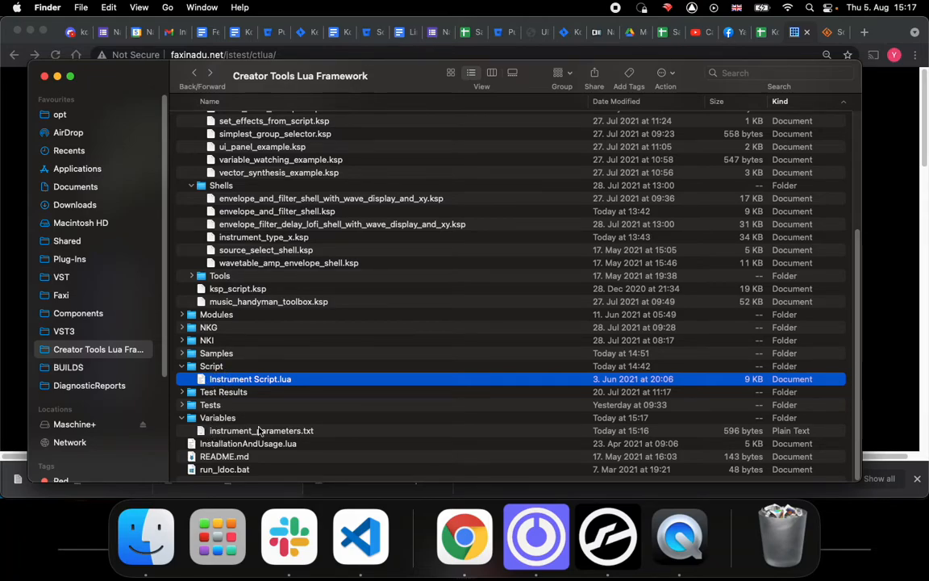
{"action": "left_click", "coordinate": [212, 366]}
{"action": "left_click", "coordinate": [254, 382]}
{"action": "left_click", "coordinate": [538, 534]}
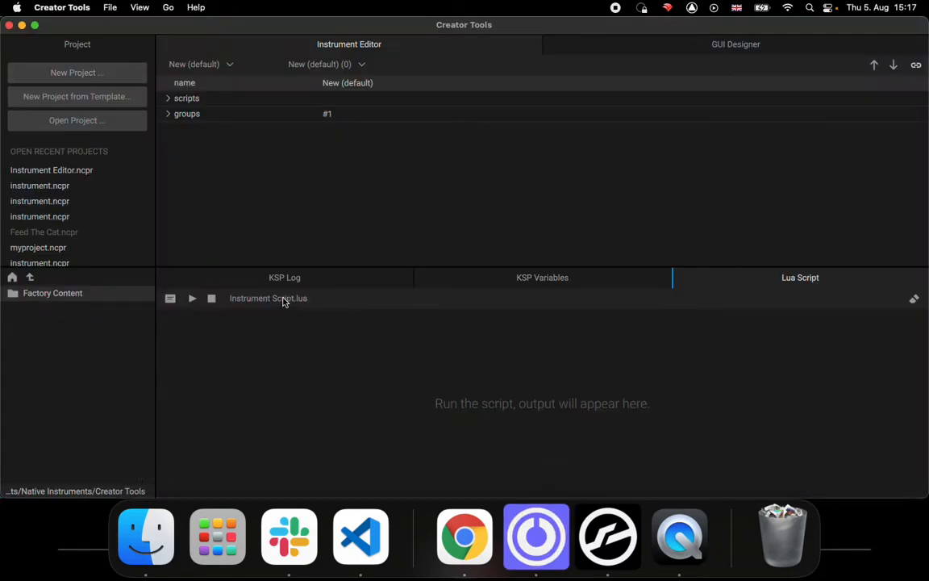
{"action": "left_click", "coordinate": [145, 532]}
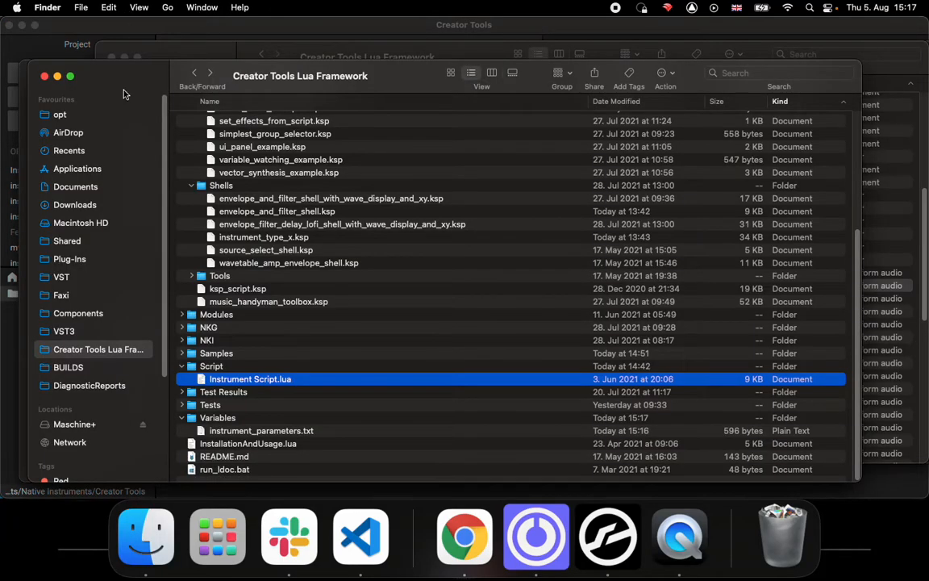
{"action": "left_click_drag", "start_coordinate": [123, 91], "coordinate": [420, 72]}
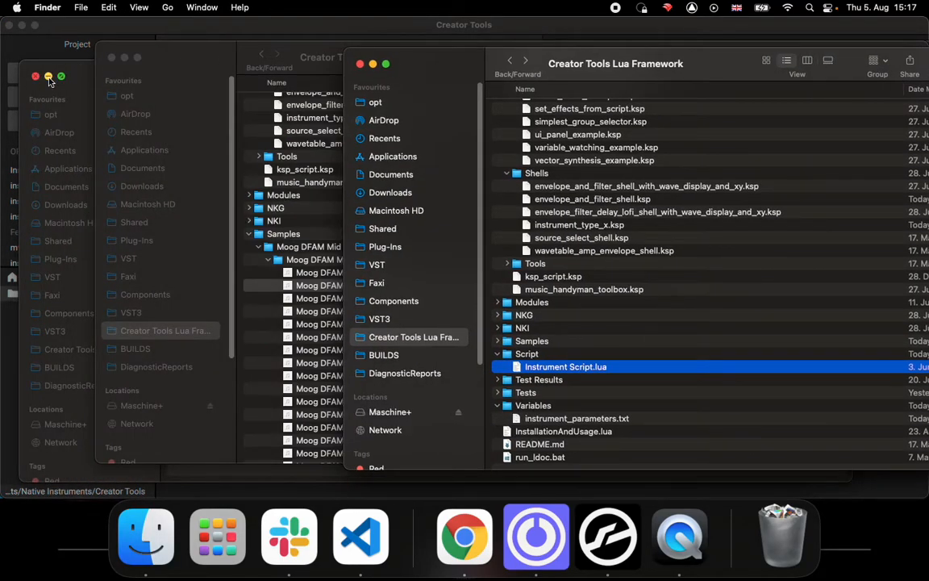
{"action": "left_click_drag", "start_coordinate": [535, 371], "coordinate": [250, 432]}
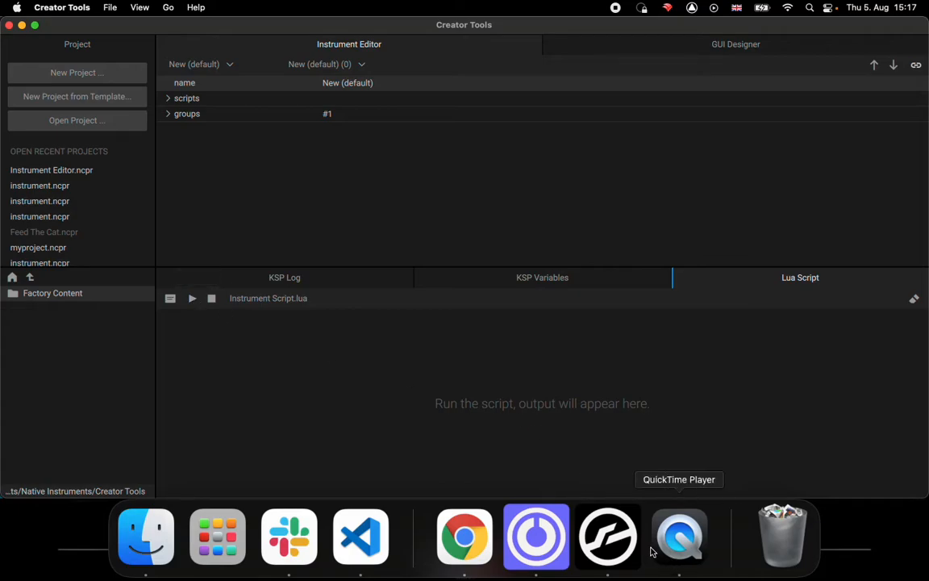
Close the edit view of the New (default) instrument in Kontakt, return to Creator Tools and run Instrument Script.lua
{"action": "left_click", "coordinate": [607, 539]}
{"action": "left_click", "coordinate": [390, 158]}
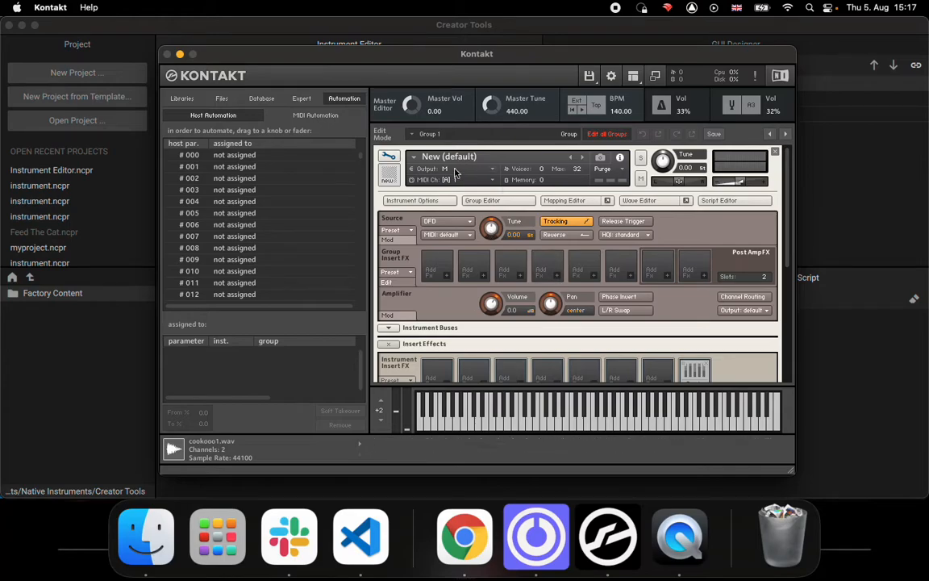
{"action": "left_click", "coordinate": [388, 157]}
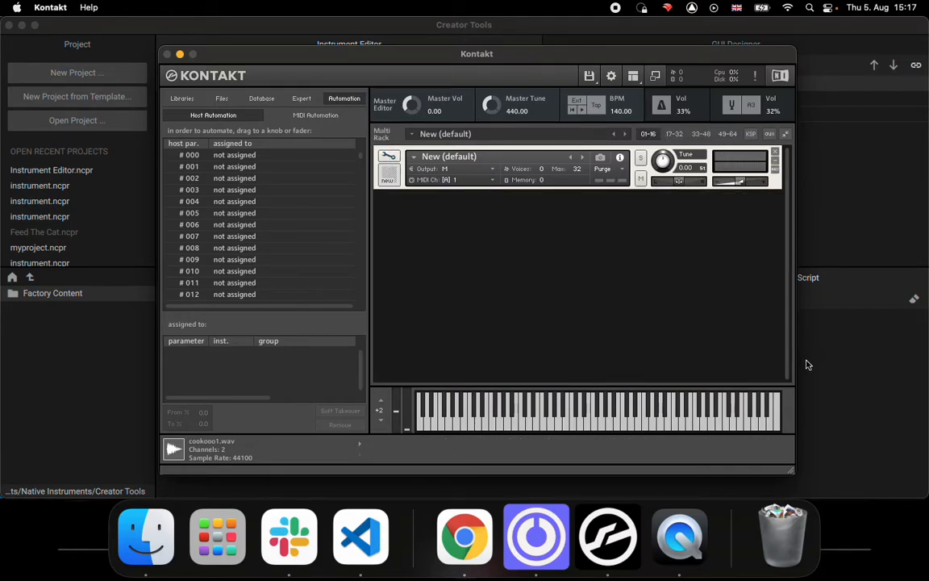
{"action": "left_click", "coordinate": [833, 364]}
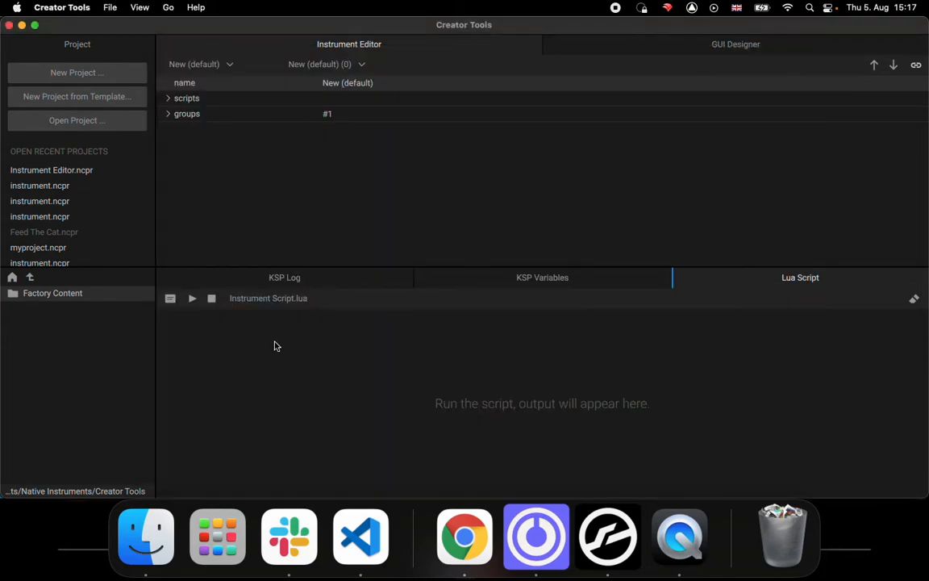
{"action": "left_click", "coordinate": [192, 300]}
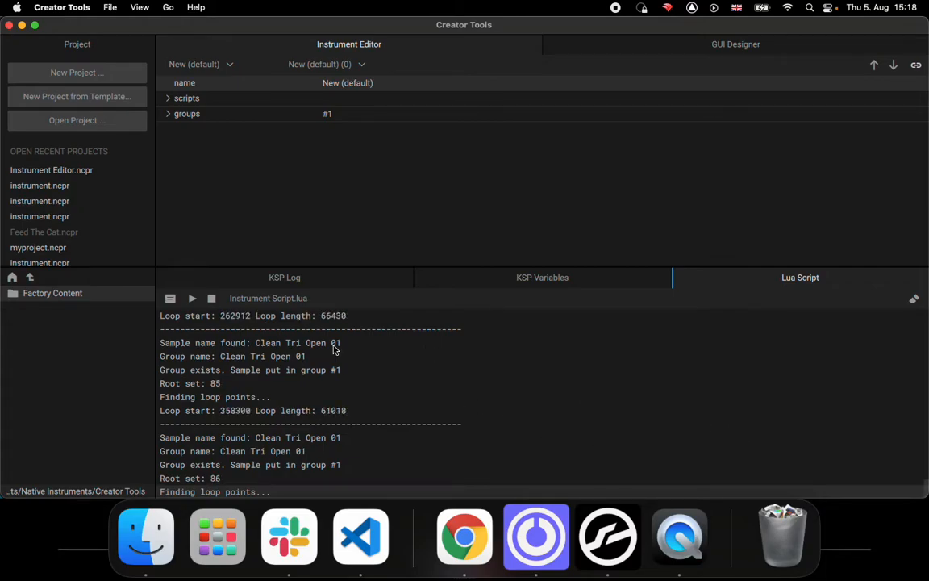
Compare the Verbose Mode option in the web-based Kontakt Sample Library Tool with the running script's output in Creator Tools
{"action": "left_click", "coordinate": [464, 536]}
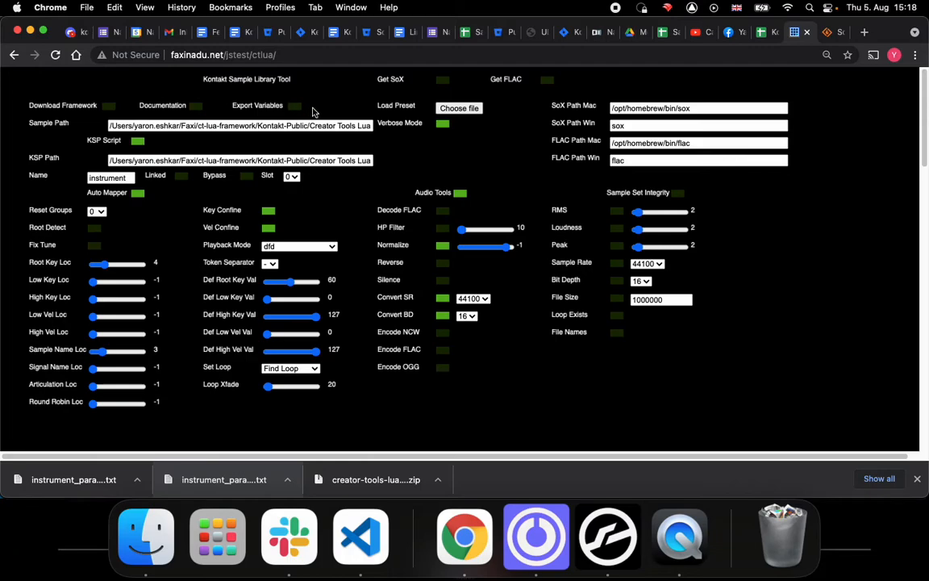
{"action": "left_click", "coordinate": [443, 125]}
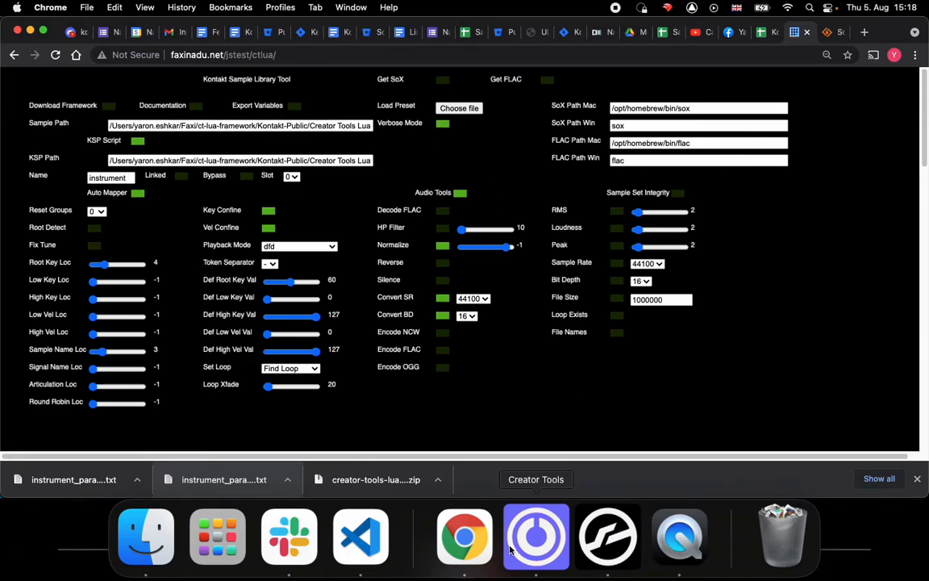
{"action": "left_click", "coordinate": [537, 534]}
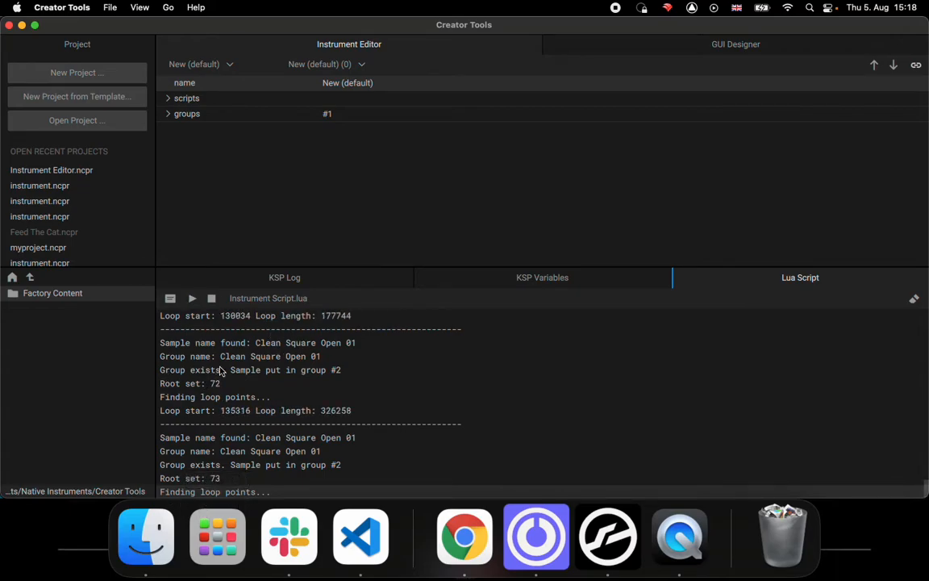
{"action": "left_click", "coordinate": [465, 535]}
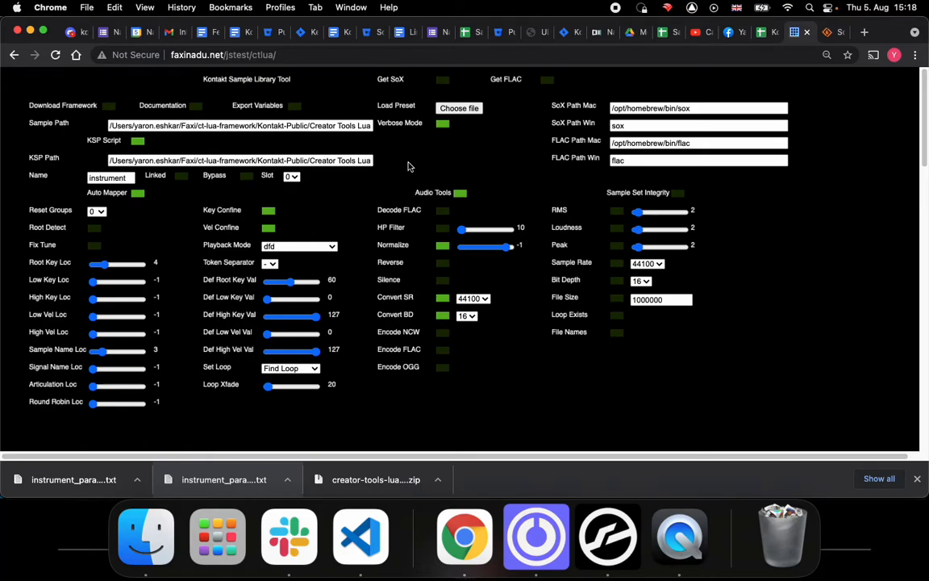
Return to Creator Tools, push the mapped instrument to Kontakt and bring the Kontakt window forward
{"action": "left_click", "coordinate": [535, 534]}
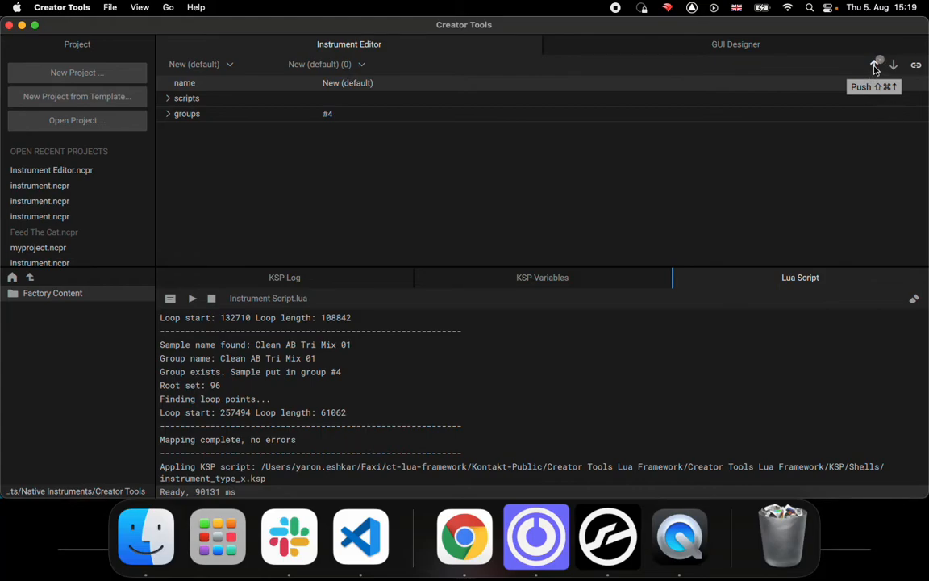
{"action": "left_click", "coordinate": [874, 66]}
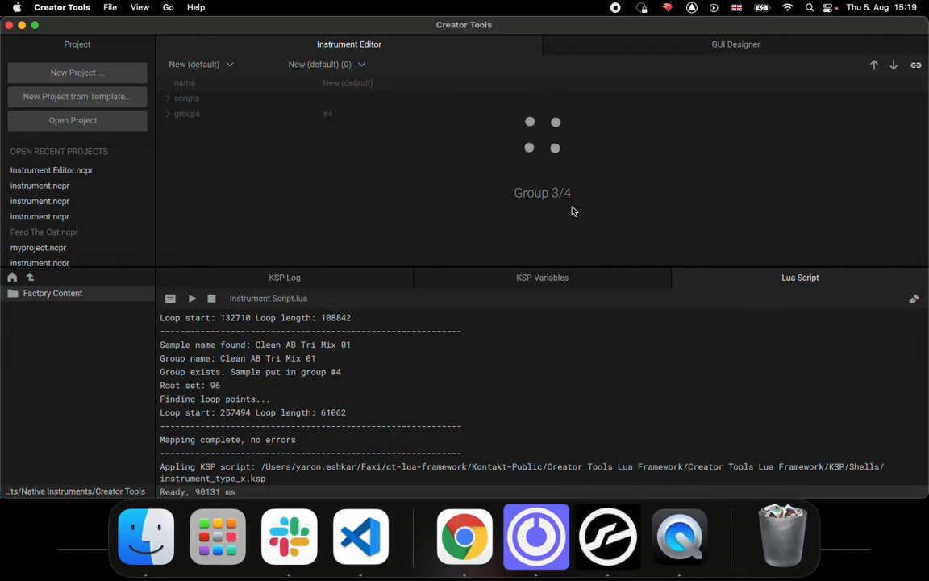
{"action": "left_click", "coordinate": [539, 535]}
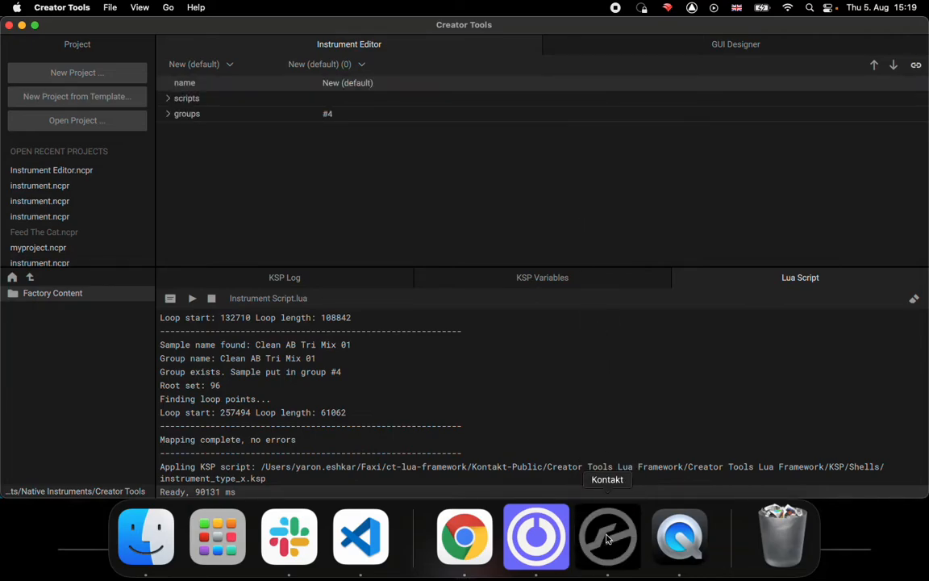
{"action": "left_click_drag", "start_coordinate": [403, 55], "coordinate": [272, 24]}
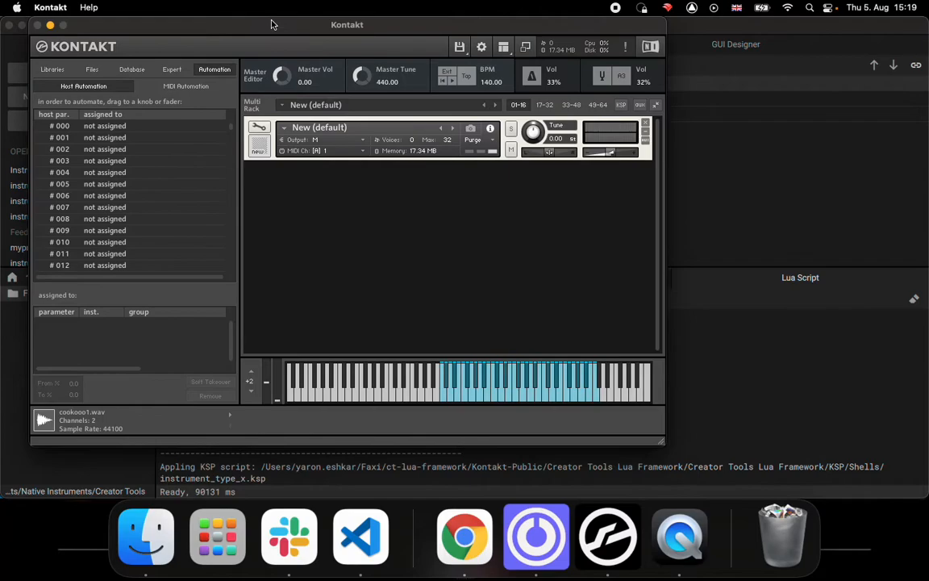
Open the instrument's Script Editor in edit mode and apply the loaded instrument script
{"action": "left_click", "coordinate": [259, 131]}
{"action": "left_click", "coordinate": [587, 171]}
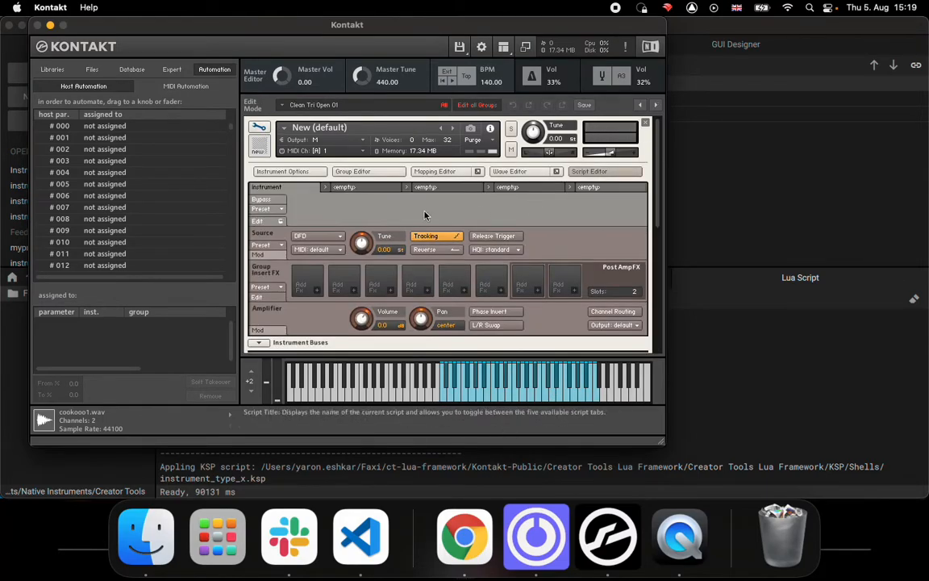
{"action": "left_click", "coordinate": [258, 223]}
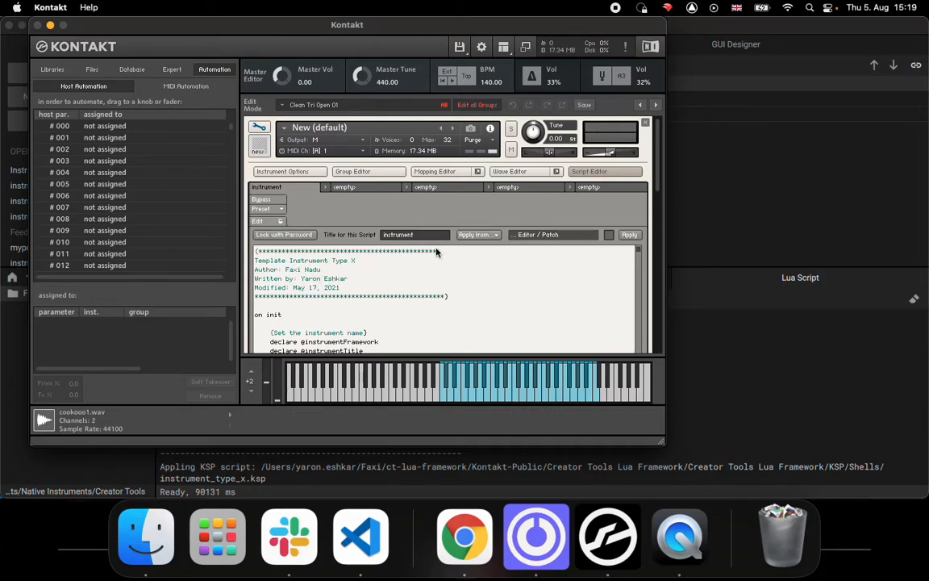
{"action": "left_click", "coordinate": [629, 235]}
{"action": "scroll", "coordinate": [658, 194], "scroll_direction": "down", "scroll_amount": 3}
{"action": "scroll", "coordinate": [653, 193], "scroll_direction": "up", "scroll_amount": 2}
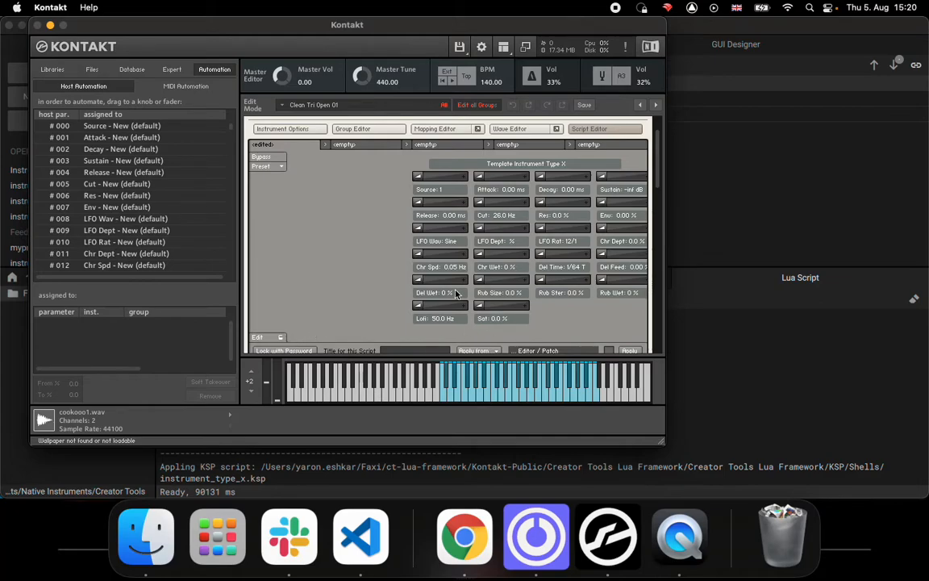
Set the script's Lofi control to off, Sustain to 0.0 dB and Cut to about 19.9 kHz
{"action": "left_click_drag", "start_coordinate": [420, 309], "coordinate": [564, 311]}
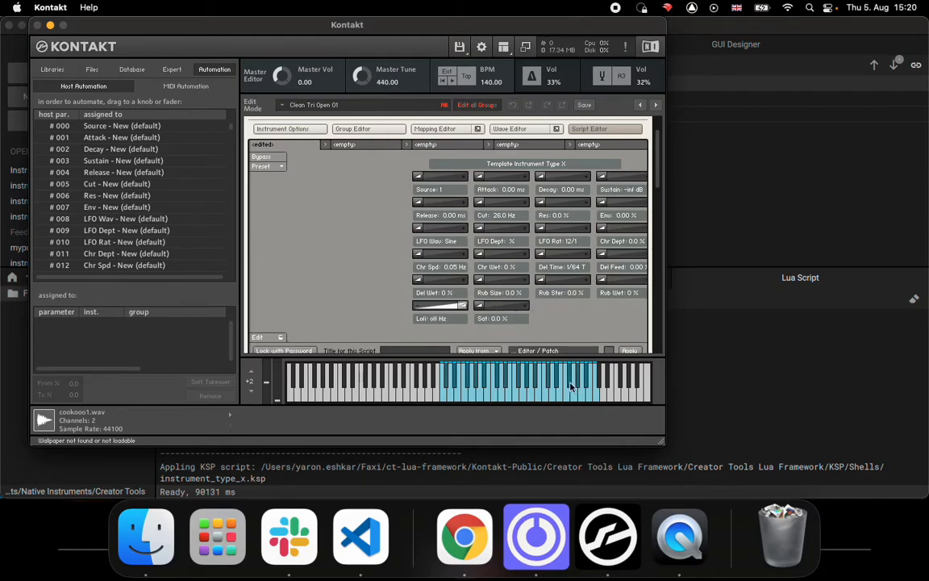
{"action": "left_click_drag", "start_coordinate": [623, 181], "coordinate": [694, 182]}
{"action": "left_click_drag", "start_coordinate": [483, 206], "coordinate": [578, 205]}
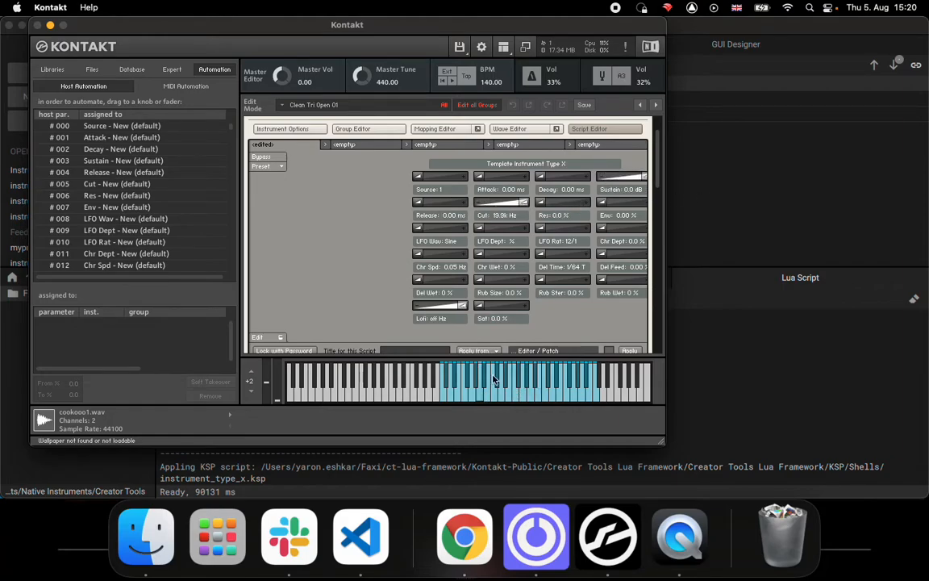
{"action": "left_click_drag", "start_coordinate": [477, 202], "coordinate": [602, 213]}
Set Del Wet to 43 %, Del Feed to about 29.3 % and Del Time to 1/32 D, and switch Source to 3
{"action": "left_click_drag", "start_coordinate": [417, 280], "coordinate": [437, 280]}
{"action": "left_click_drag", "start_coordinate": [601, 254], "coordinate": [620, 257]}
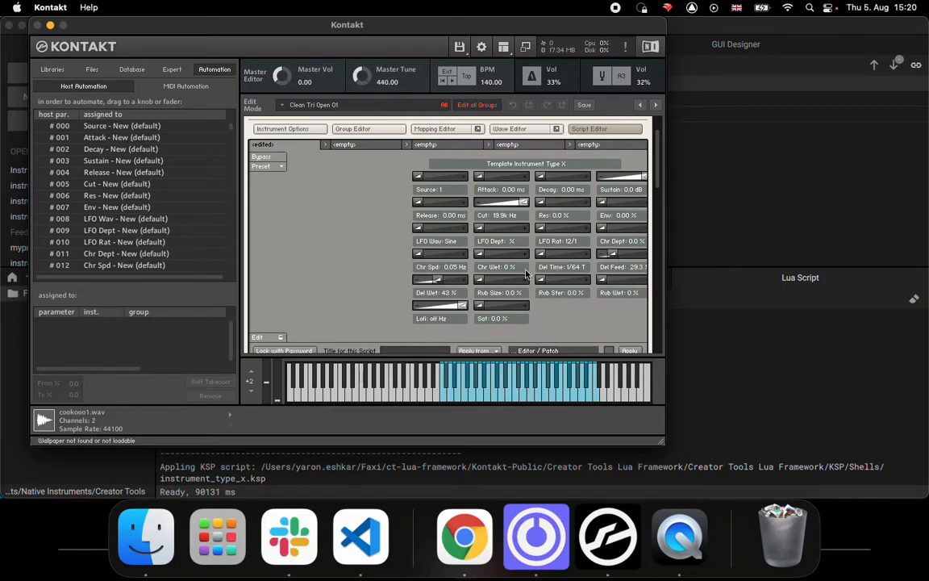
{"action": "left_click_drag", "start_coordinate": [540, 256], "coordinate": [555, 257]}
{"action": "left_click_drag", "start_coordinate": [431, 184], "coordinate": [449, 176]}
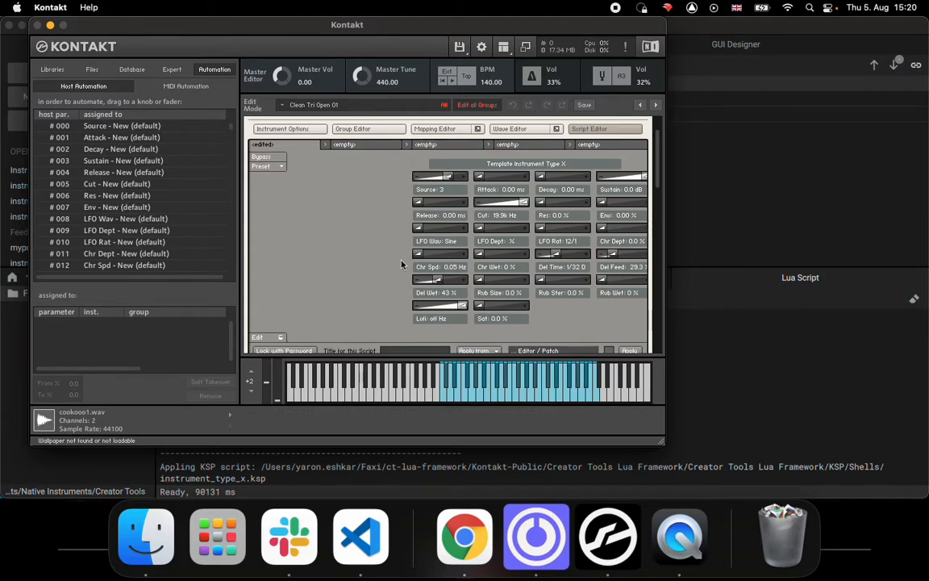
Look over the Template Instrument Type X controls and the rest of the instrument's edit view
{"action": "scroll", "coordinate": [427, 273], "scroll_direction": "up", "scroll_amount": 2}
{"action": "scroll", "coordinate": [426, 274], "scroll_direction": "down", "scroll_amount": 1}
{"action": "scroll", "coordinate": [424, 267], "scroll_direction": "down", "scroll_amount": 1}
{"action": "scroll", "coordinate": [462, 248], "scroll_direction": "up", "scroll_amount": 1}
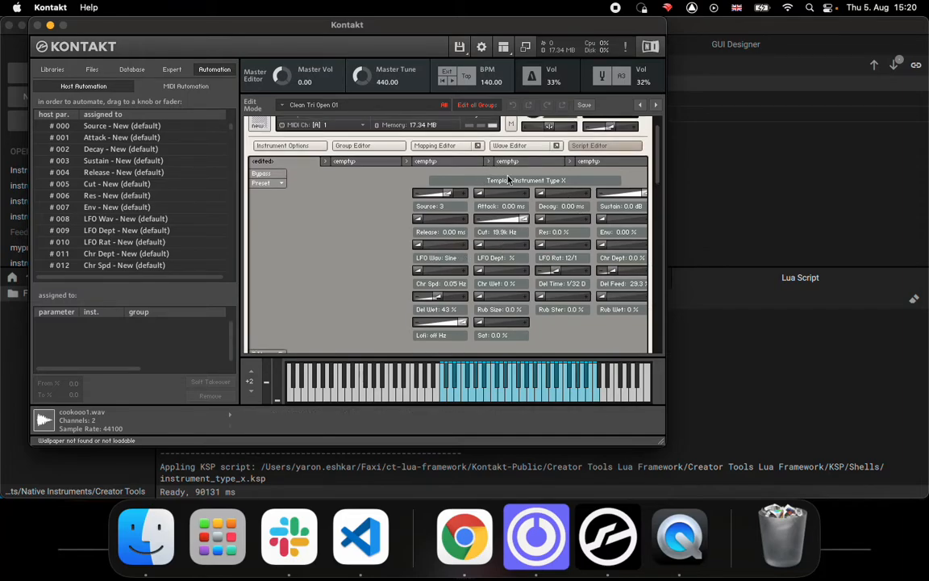
{"action": "scroll", "coordinate": [508, 179], "scroll_direction": "up", "scroll_amount": 4}
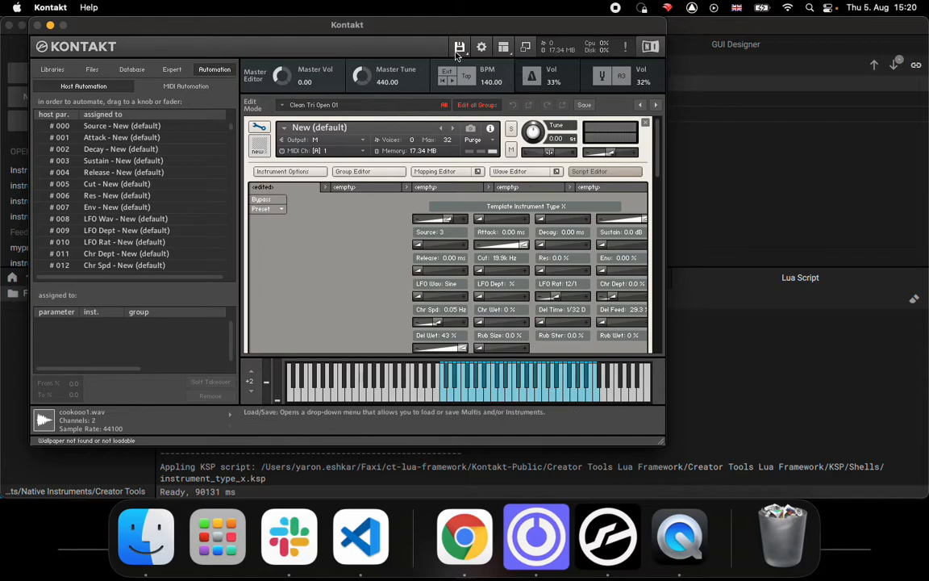
{"action": "scroll", "coordinate": [378, 211], "scroll_direction": "down", "scroll_amount": 8}
{"action": "scroll", "coordinate": [378, 211], "scroll_direction": "up", "scroll_amount": 8}
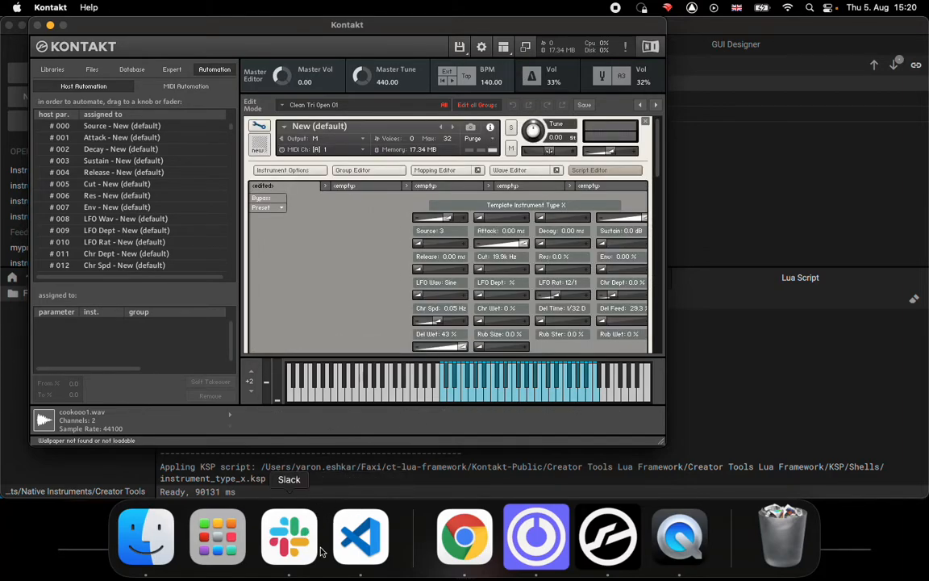
Switch to Visual Studio Code, go to the beginning of instrument_type_x.ksp and save the script
{"action": "left_click", "coordinate": [355, 534]}
{"action": "left_click", "coordinate": [454, 125]}
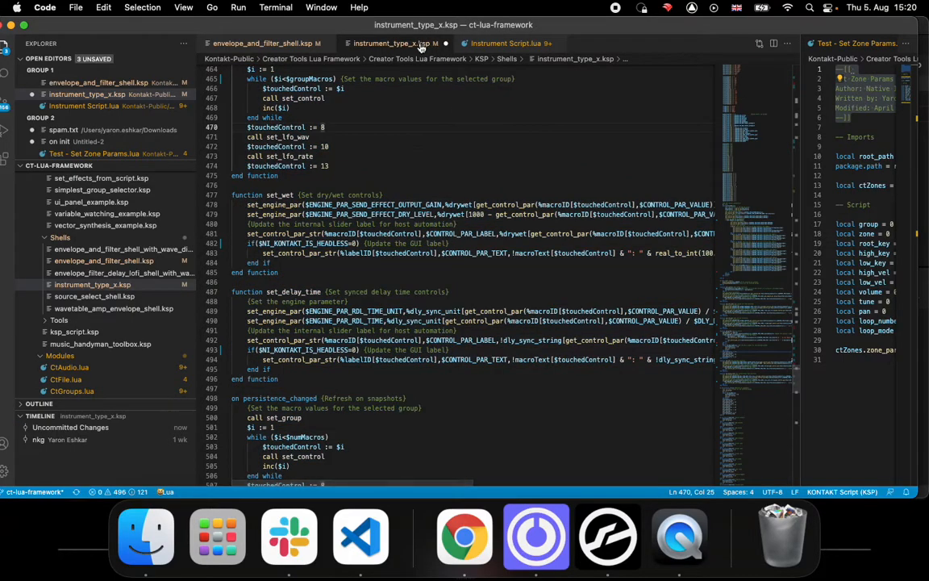
{"action": "scroll", "coordinate": [430, 103], "scroll_direction": "up", "scroll_amount": 20}
{"action": "scroll", "coordinate": [432, 108], "scroll_direction": "up", "scroll_amount": 20}
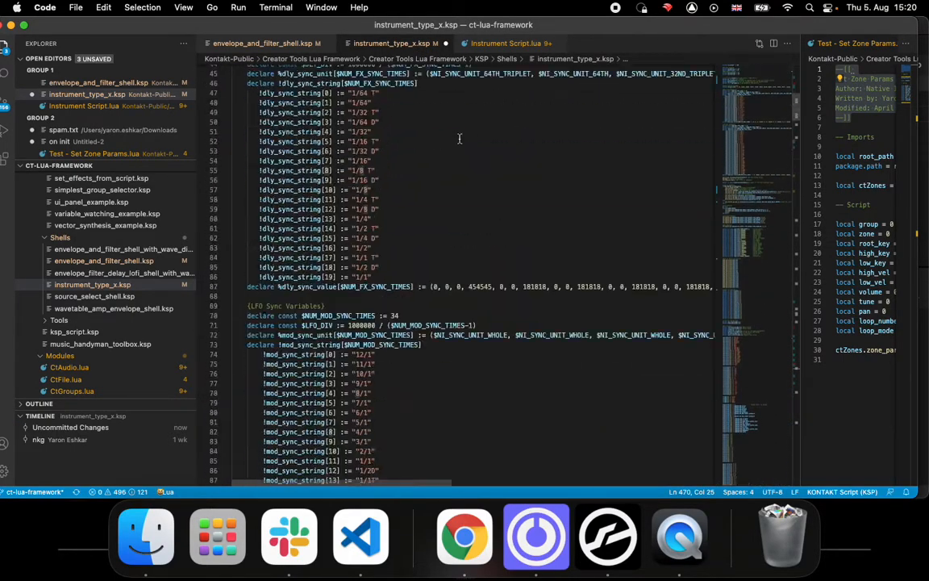
{"action": "left_click", "coordinate": [495, 137]}
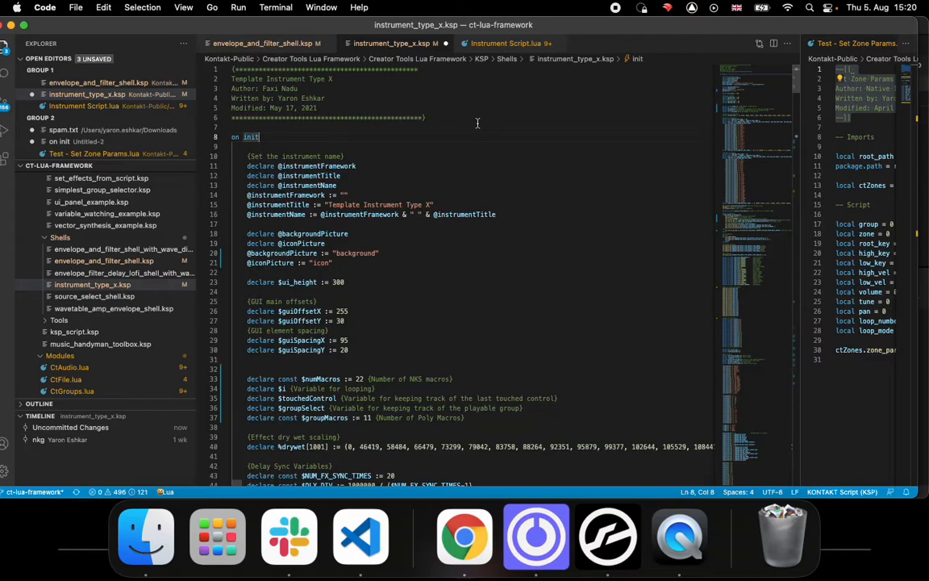
{"action": "key", "text": "cmd+s"}
Examine the init section of instrument_type_x.ksp, especially the $NI_KONTAKT_IS_HEADLESS check and the performance view settings
{"action": "scroll", "coordinate": [394, 178], "scroll_direction": "down", "scroll_amount": 5}
{"action": "scroll", "coordinate": [420, 241], "scroll_direction": "up", "scroll_amount": 4}
{"action": "scroll", "coordinate": [448, 290], "scroll_direction": "down", "scroll_amount": 5}
{"action": "scroll", "coordinate": [449, 291], "scroll_direction": "down", "scroll_amount": 20}
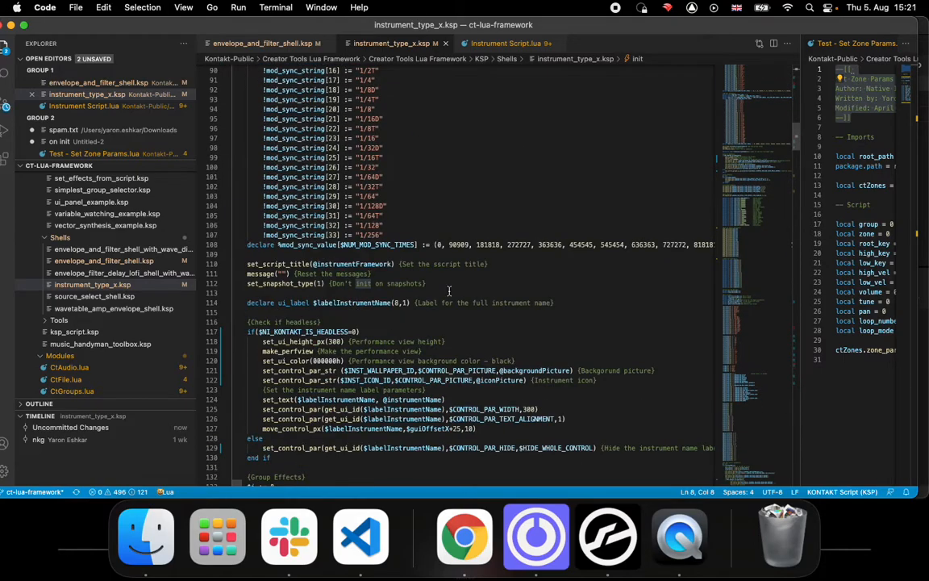
{"action": "scroll", "coordinate": [444, 291], "scroll_direction": "down", "scroll_amount": 1}
{"action": "left_click_drag", "start_coordinate": [349, 305], "coordinate": [258, 306]}
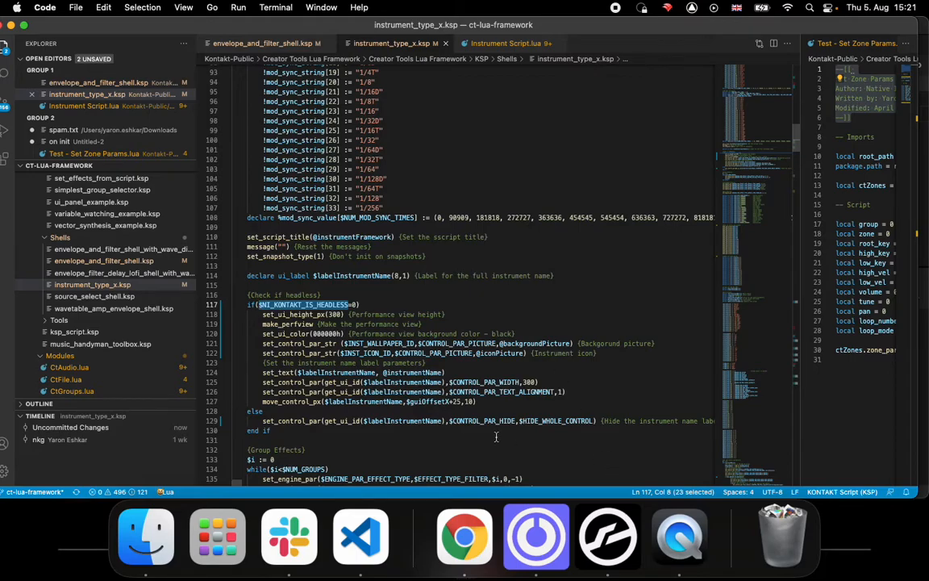
{"action": "left_click", "coordinate": [472, 256]}
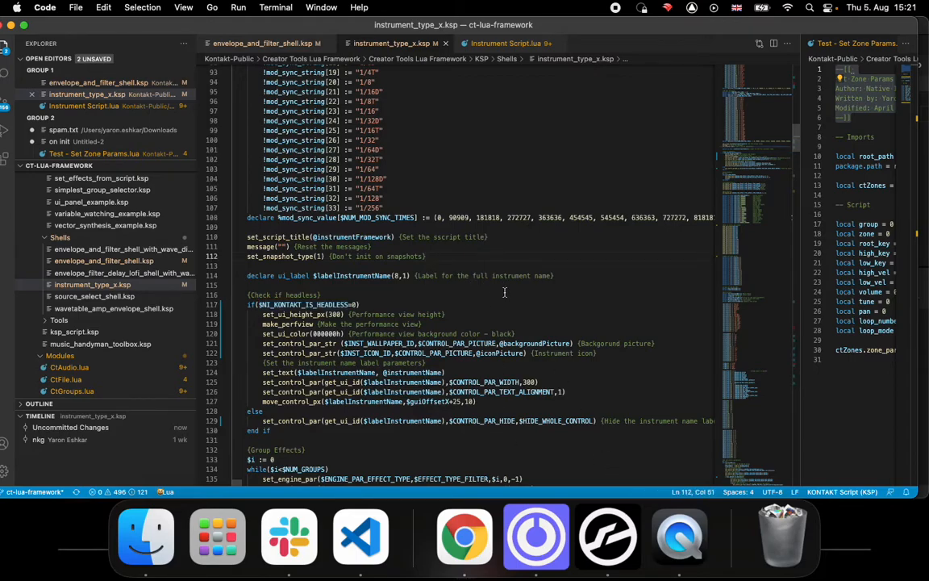
{"action": "left_click_drag", "start_coordinate": [345, 305], "coordinate": [260, 305]}
{"action": "left_click", "coordinate": [414, 299]}
Switch to Kontakt and leave the instrument's edit mode to show its performance view
{"action": "left_click", "coordinate": [608, 537]}
{"action": "scroll", "coordinate": [418, 215], "scroll_direction": "down", "scroll_amount": 5}
{"action": "scroll", "coordinate": [418, 228], "scroll_direction": "up", "scroll_amount": 5}
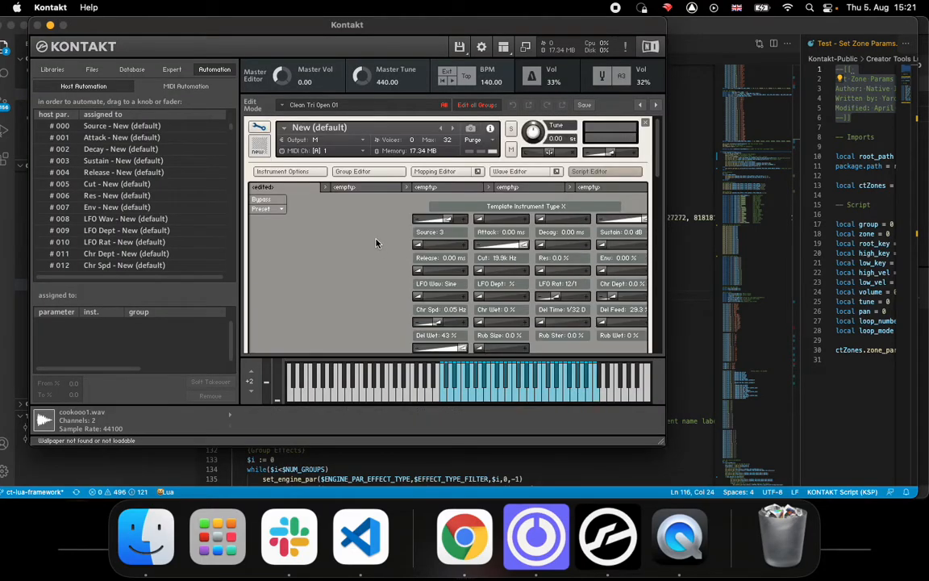
{"action": "left_click", "coordinate": [259, 131]}
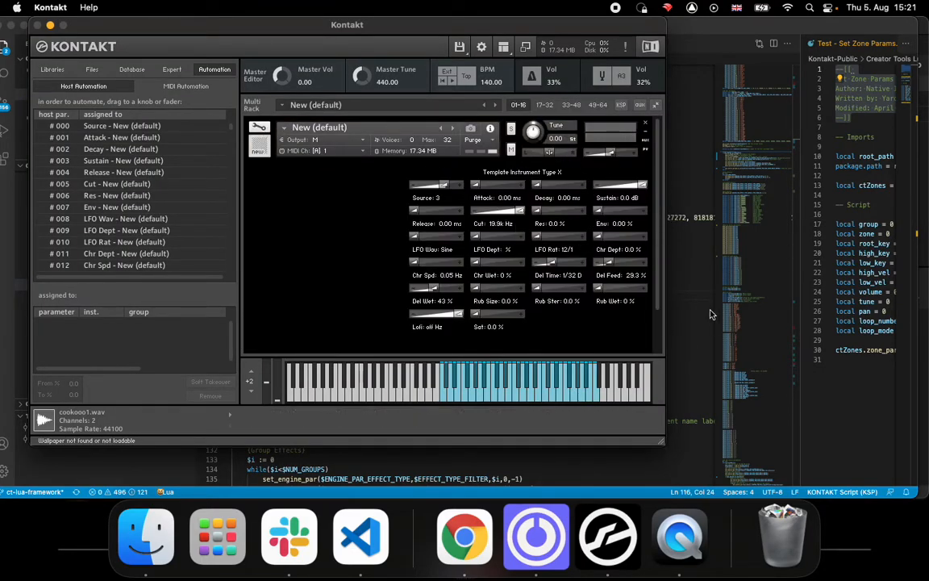
Switch to Visual Studio Code and examine the performance view height, instrument name label and effect setup lines in instrument_type_x.ksp
{"action": "left_click", "coordinate": [713, 321]}
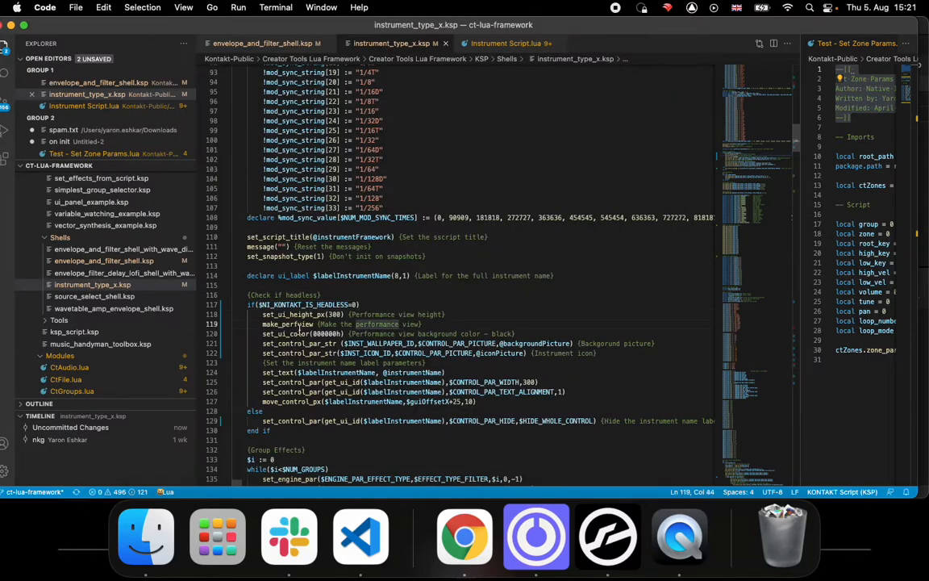
{"action": "left_click", "coordinate": [328, 313]}
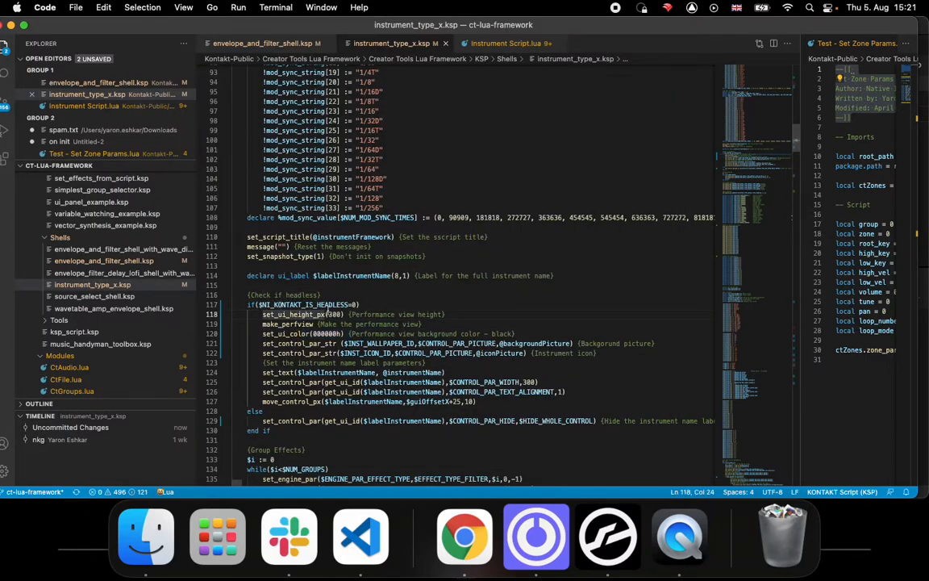
{"action": "scroll", "coordinate": [457, 364], "scroll_direction": "down", "scroll_amount": 1}
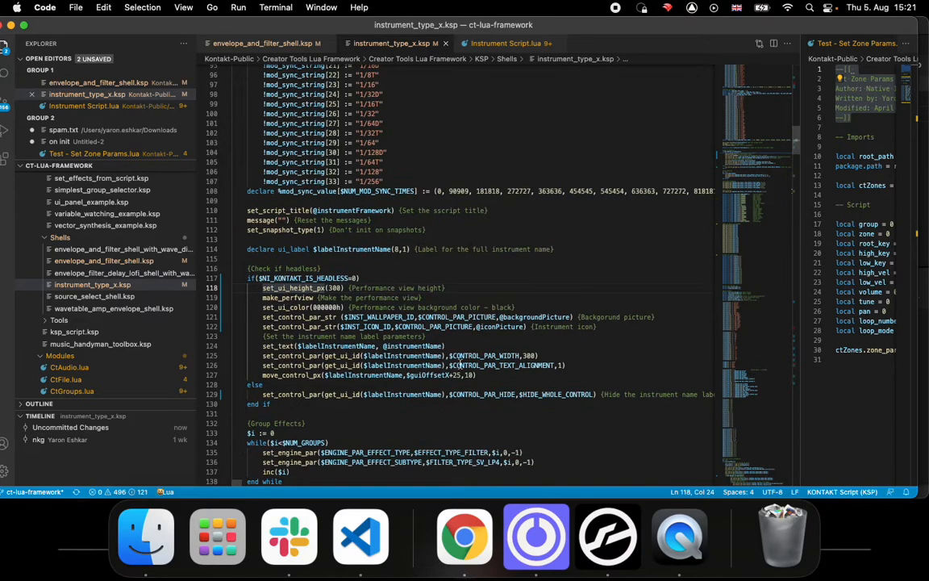
{"action": "scroll", "coordinate": [558, 420], "scroll_direction": "down", "scroll_amount": 5}
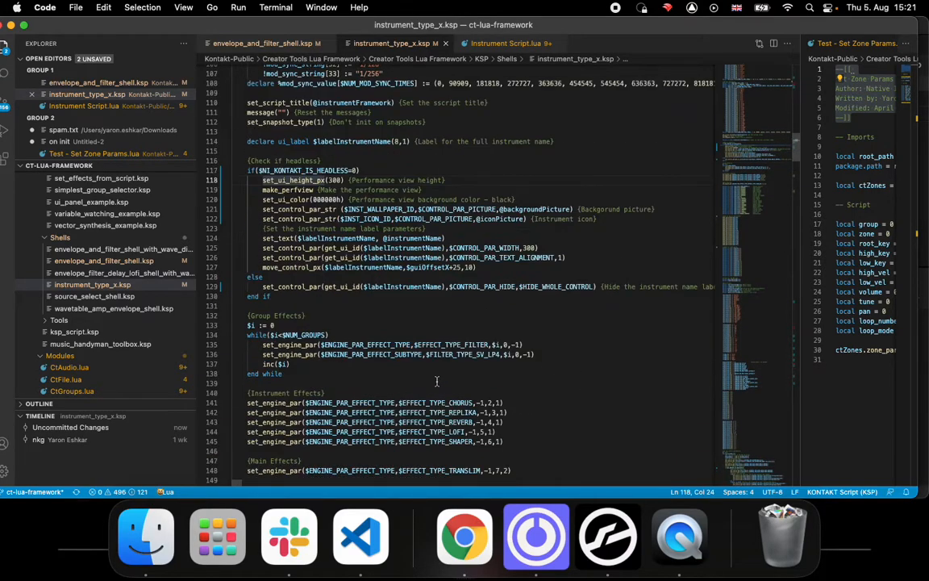
Switch to Kontakt and raise the instrument's Res control to 1.7 %
{"action": "left_click", "coordinate": [607, 536]}
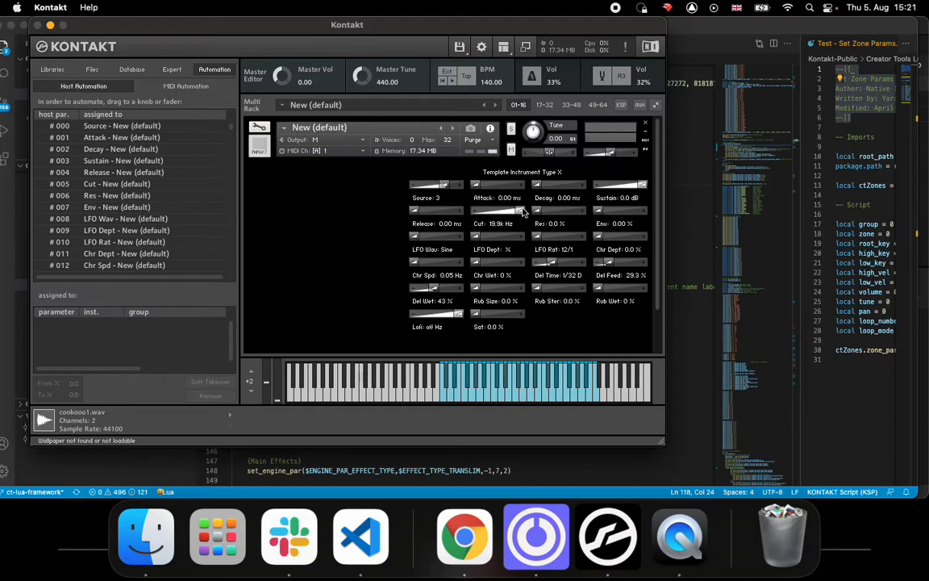
{"action": "left_click_drag", "start_coordinate": [544, 213], "coordinate": [505, 229]}
Switch to Visual Studio Code and examine the $NI_KONTAKT_IS_HEADLESS label updates in the set_control and set_lfo_rate functions
{"action": "left_click", "coordinate": [668, 230]}
{"action": "scroll", "coordinate": [566, 307], "scroll_direction": "down", "scroll_amount": 20}
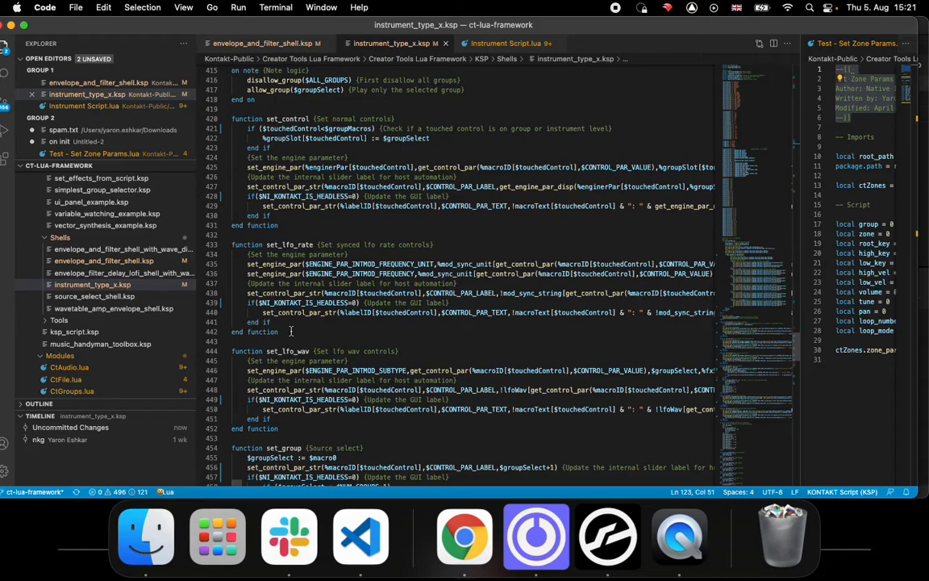
{"action": "left_click_drag", "start_coordinate": [280, 322], "coordinate": [204, 307]}
{"action": "left_click_drag", "start_coordinate": [296, 216], "coordinate": [228, 194]}
{"action": "left_click", "coordinate": [368, 205]}
Switch to Kontakt, open the instrument's edit mode and return to the rack view
{"action": "left_click", "coordinate": [607, 540]}
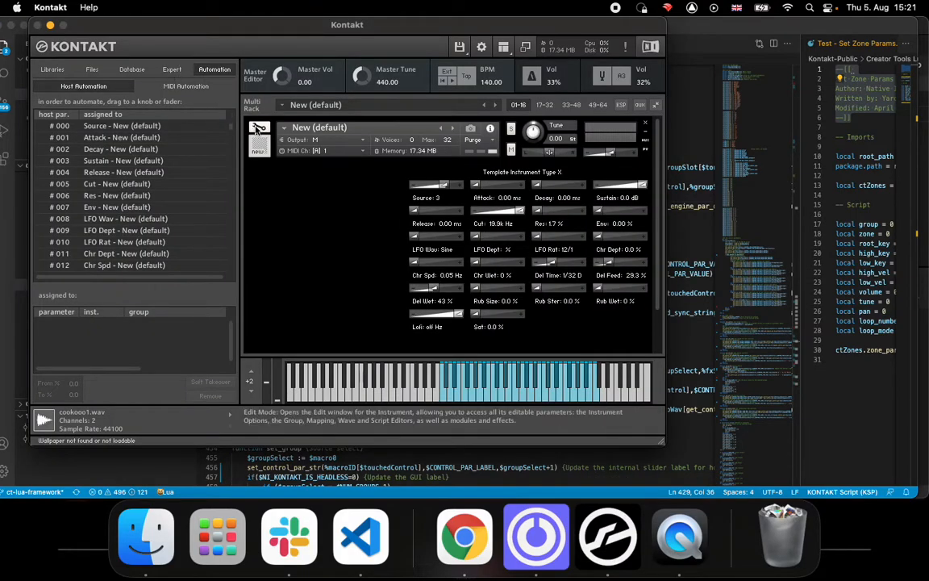
{"action": "left_click", "coordinate": [257, 124]}
{"action": "left_click", "coordinate": [258, 125]}
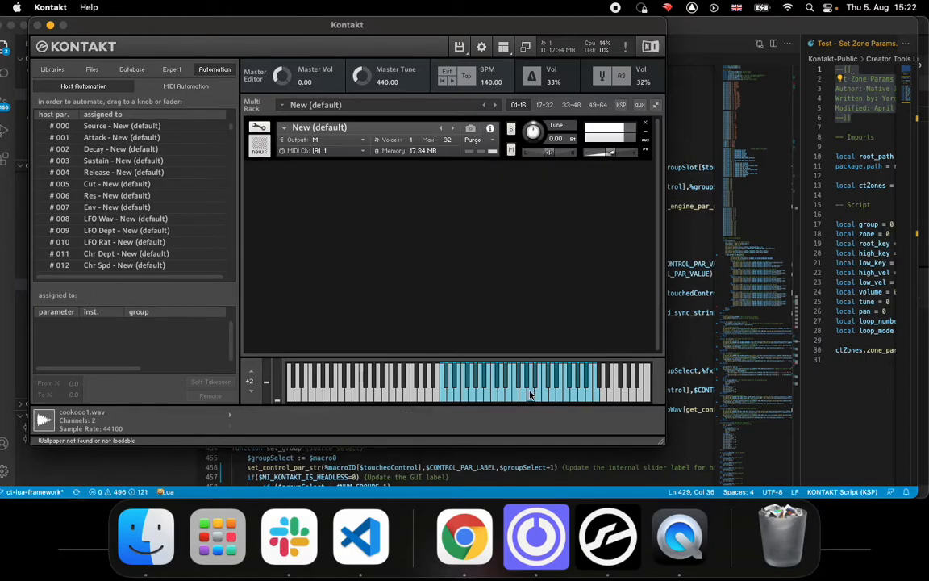
Look through the host automation list and check the Attack, LFO Wav, Chr Spd, Sustain and Source assignments
{"action": "scroll", "coordinate": [111, 146], "scroll_direction": "down", "scroll_amount": 4}
{"action": "scroll", "coordinate": [125, 155], "scroll_direction": "up", "scroll_amount": 4}
{"action": "left_click", "coordinate": [150, 137]}
{"action": "left_click", "coordinate": [127, 217]}
{"action": "left_click", "coordinate": [131, 263]}
{"action": "left_click", "coordinate": [120, 161]}
{"action": "left_click", "coordinate": [125, 126]}
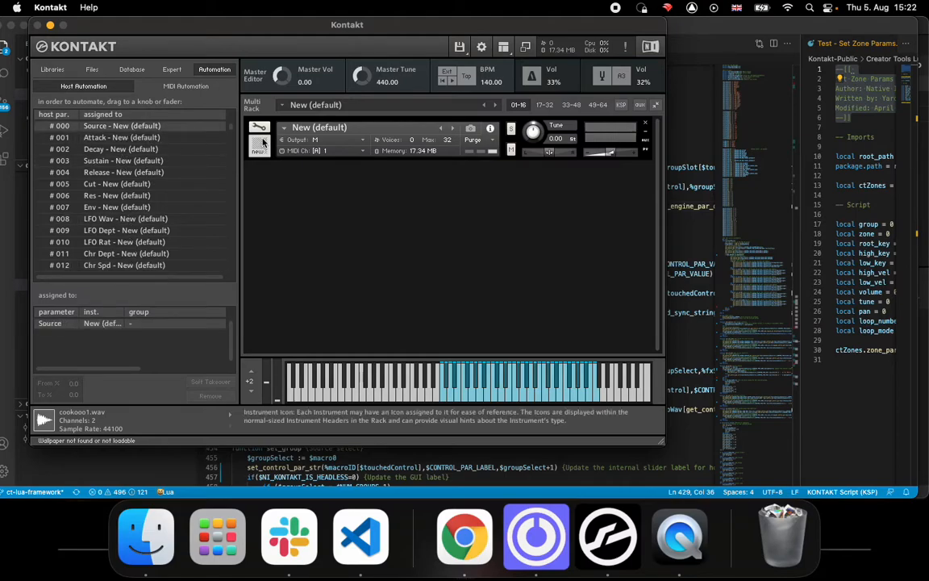
Compare the scripted controls in the instrument's edit mode with the parameters in the host automation list
{"action": "left_click", "coordinate": [259, 127]}
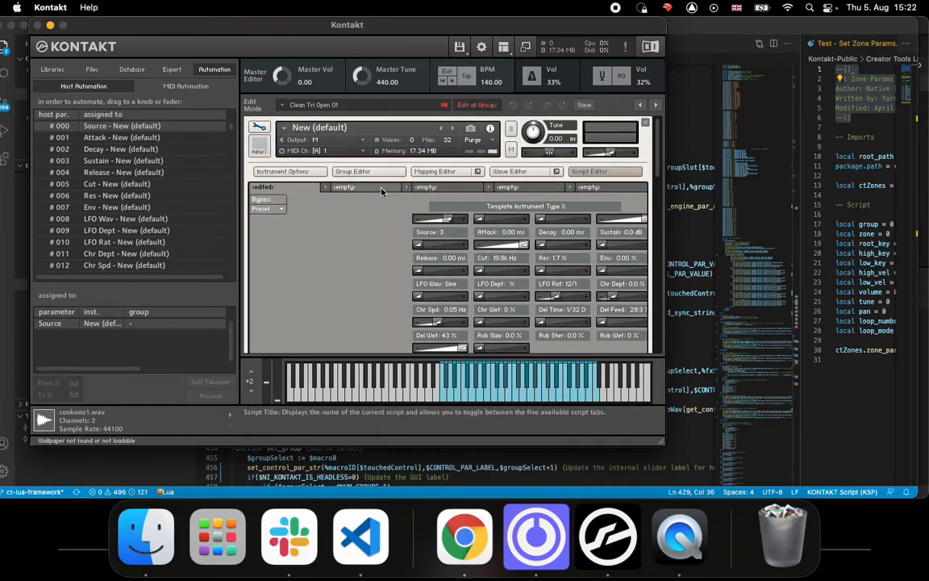
{"action": "left_click", "coordinate": [258, 127]}
{"action": "scroll", "coordinate": [121, 189], "scroll_direction": "down", "scroll_amount": 3}
{"action": "scroll", "coordinate": [125, 202], "scroll_direction": "up", "scroll_amount": 3}
{"action": "scroll", "coordinate": [129, 203], "scroll_direction": "down", "scroll_amount": 5}
{"action": "scroll", "coordinate": [132, 205], "scroll_direction": "up", "scroll_amount": 4}
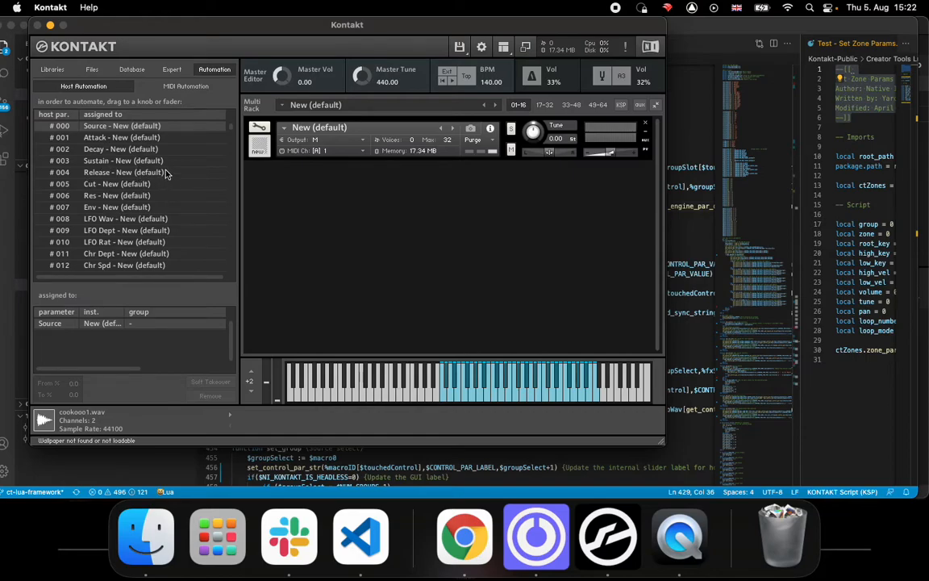
{"action": "scroll", "coordinate": [130, 129], "scroll_direction": "down", "scroll_amount": 2}
{"action": "scroll", "coordinate": [134, 129], "scroll_direction": "up", "scroll_amount": 3}
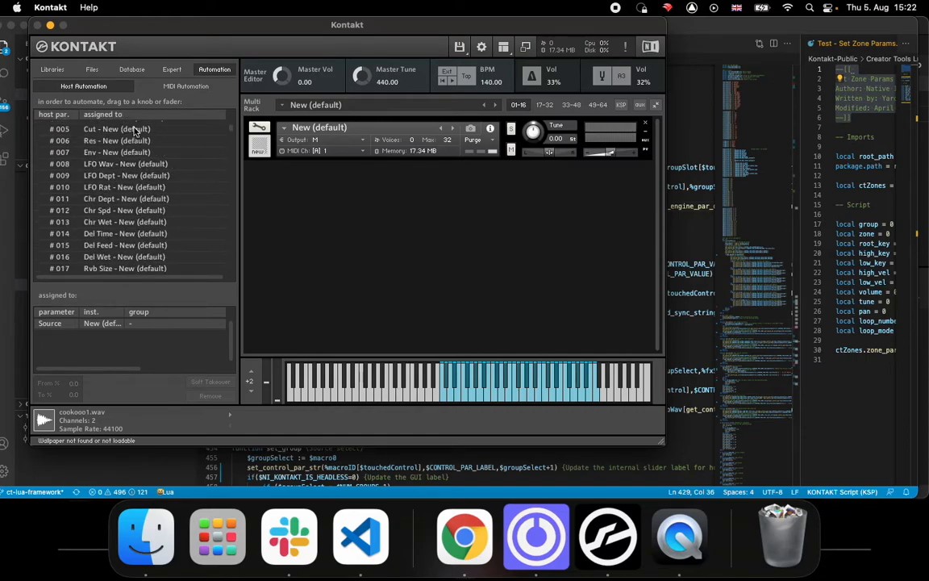
{"action": "left_click", "coordinate": [259, 128]}
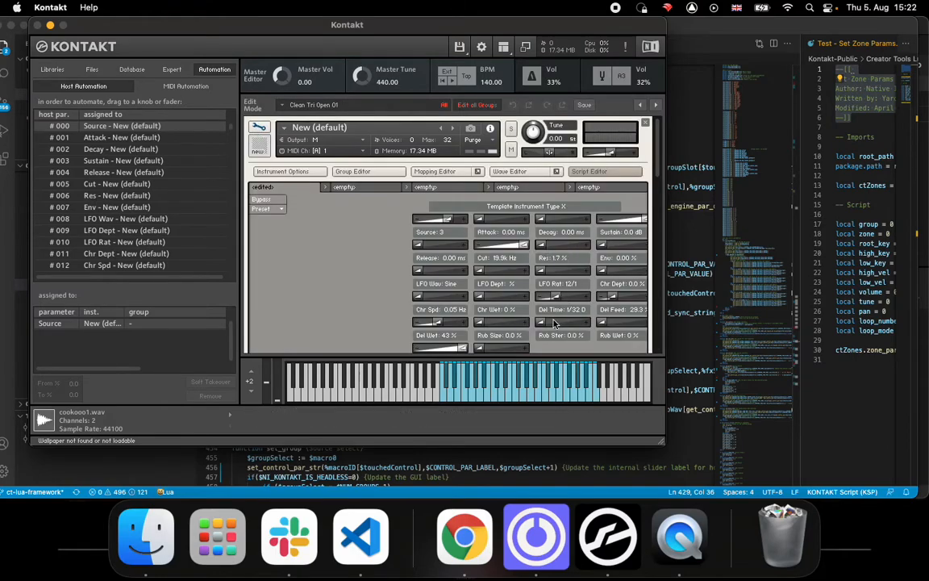
{"action": "left_click", "coordinate": [259, 127]}
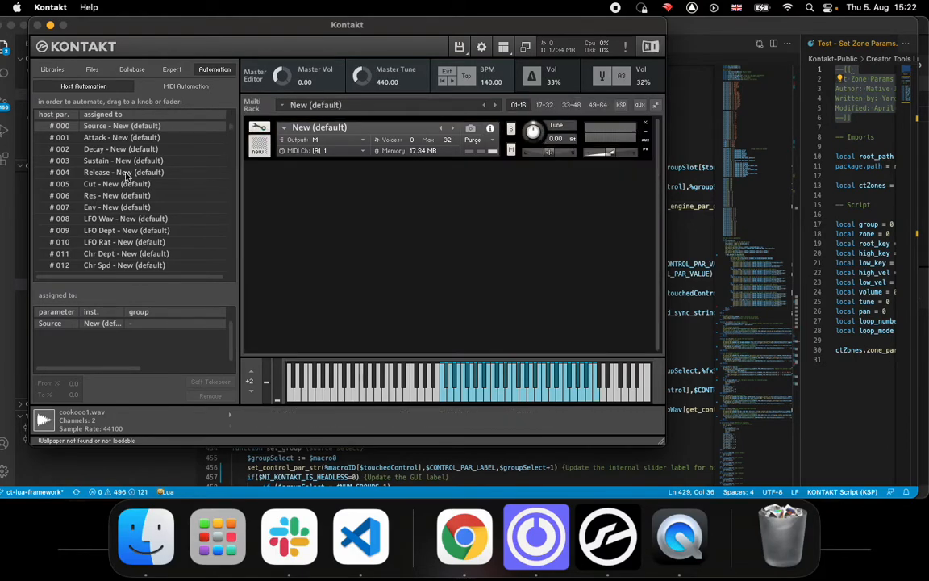
{"action": "scroll", "coordinate": [128, 182], "scroll_direction": "down", "scroll_amount": 5}
{"action": "scroll", "coordinate": [131, 184], "scroll_direction": "up", "scroll_amount": 5}
Switch to Visual Studio Code and return to the beginning of instrument_type_x.ksp
{"action": "left_click", "coordinate": [353, 469]}
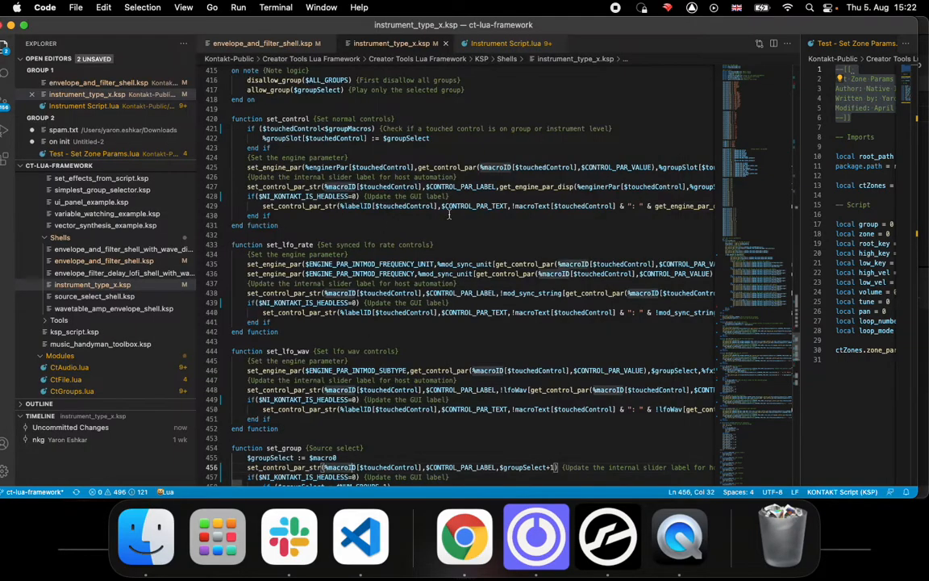
{"action": "scroll", "coordinate": [458, 251], "scroll_direction": "up", "scroll_amount": 20}
{"action": "scroll", "coordinate": [473, 276], "scroll_direction": "up", "scroll_amount": 20}
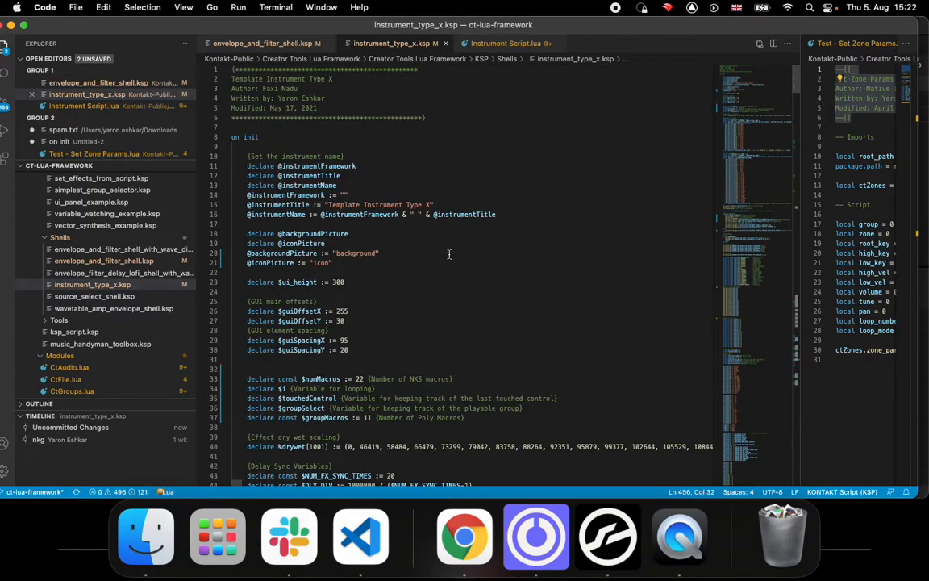
Switch to Kontakt and start saving the edited instrument in a new folder named Awesome Thing inside Additive Synth
{"action": "left_click", "coordinate": [607, 536]}
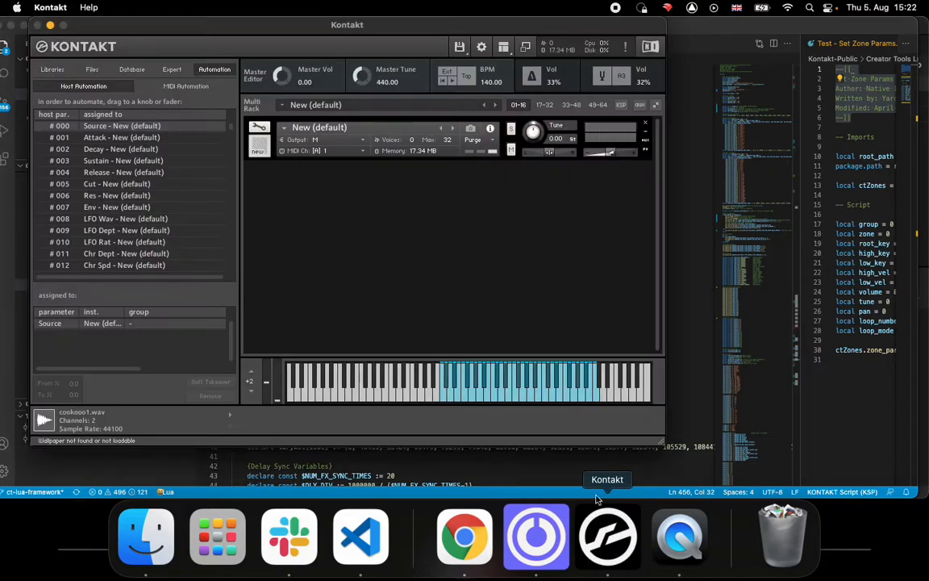
{"action": "left_click", "coordinate": [259, 128]}
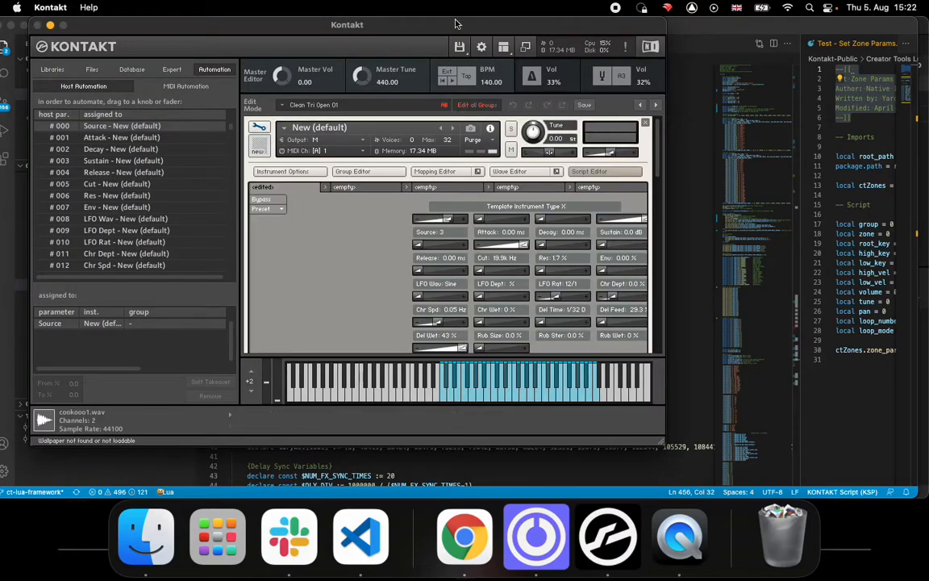
{"action": "left_click", "coordinate": [460, 47]}
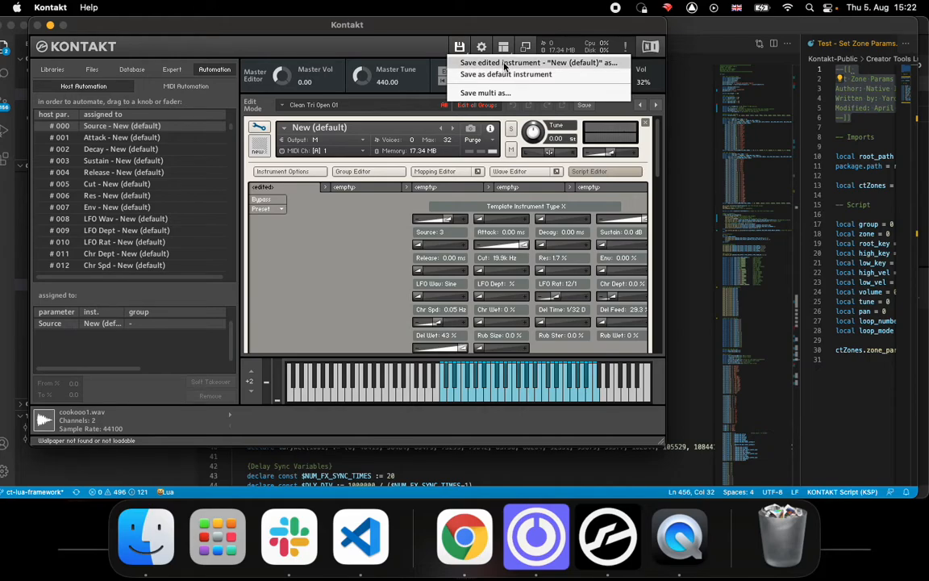
{"action": "left_click", "coordinate": [504, 63]}
{"action": "left_click", "coordinate": [295, 364]}
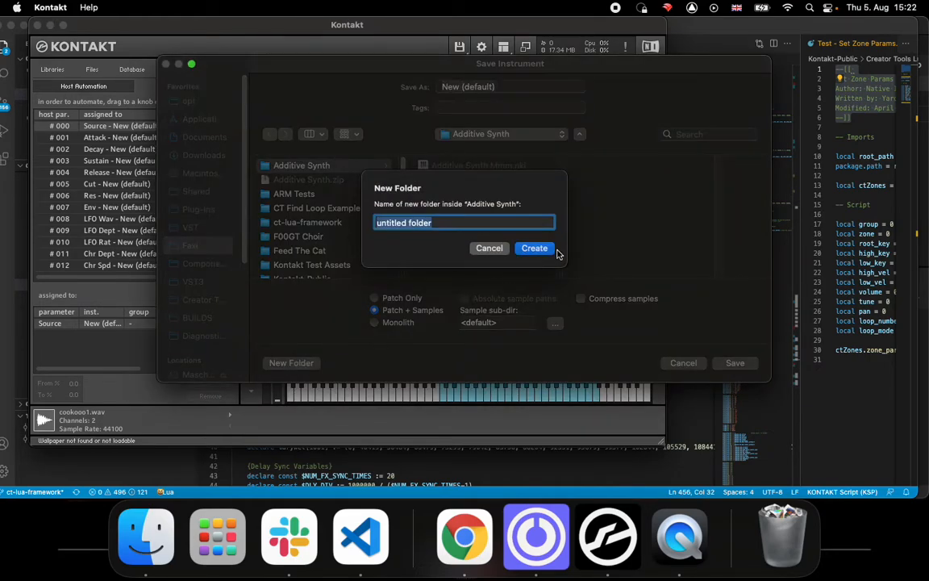
{"action": "type", "text": "Awesome Thing"}
{"action": "key", "text": "Return"}
{"action": "left_click", "coordinate": [435, 223]}
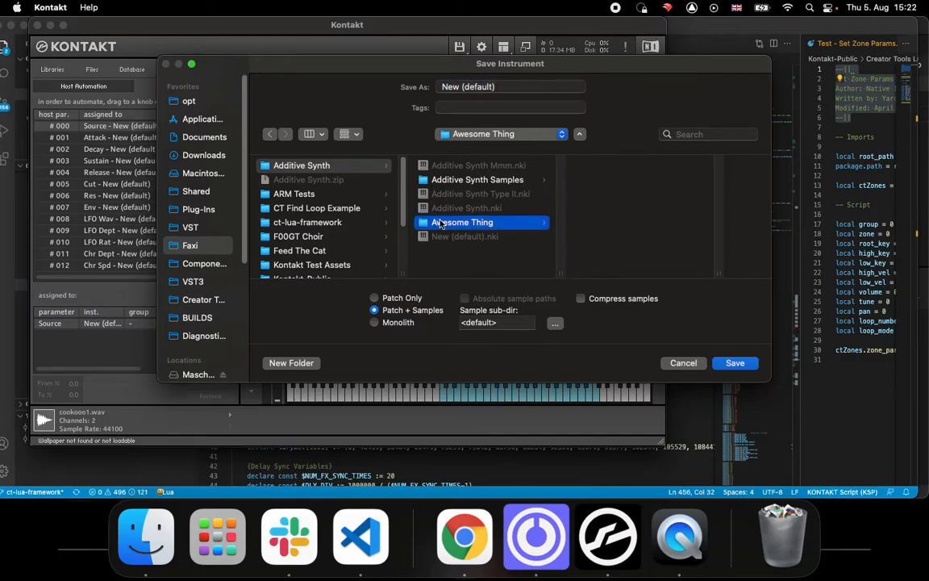
Save the instrument as Awesome Thing with the Patch + Samples option and compressed samples
{"action": "type", "text": "Awesome Thing"}
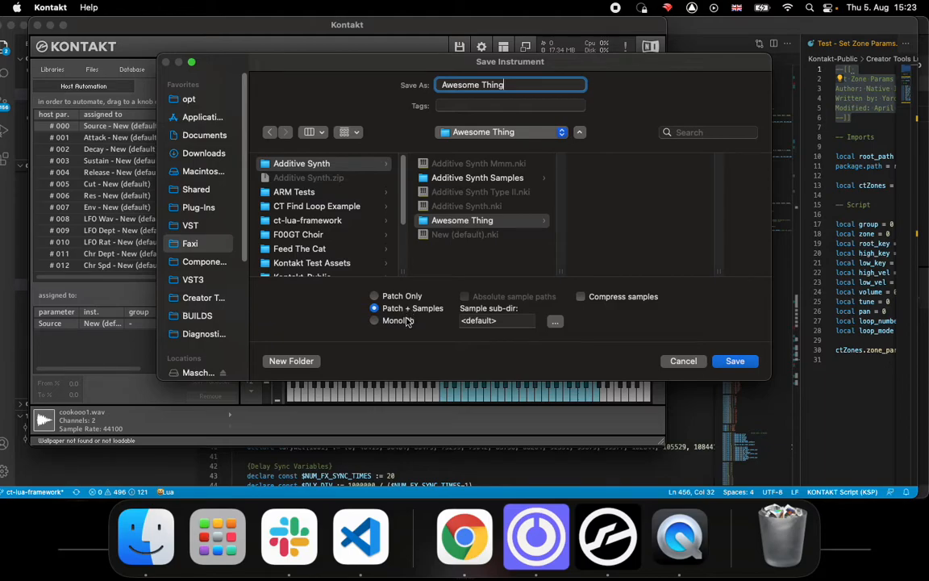
{"action": "left_click", "coordinate": [400, 321]}
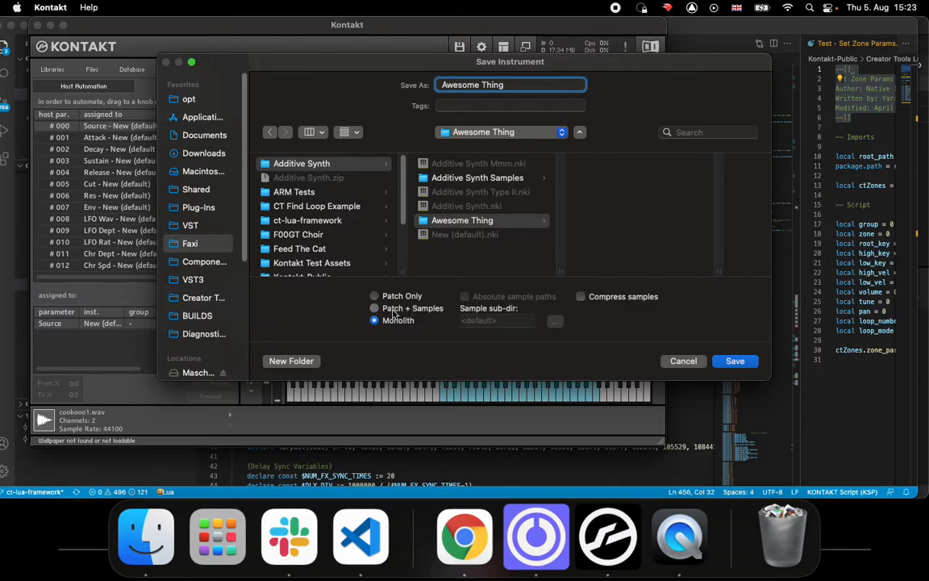
{"action": "left_click", "coordinate": [395, 309]}
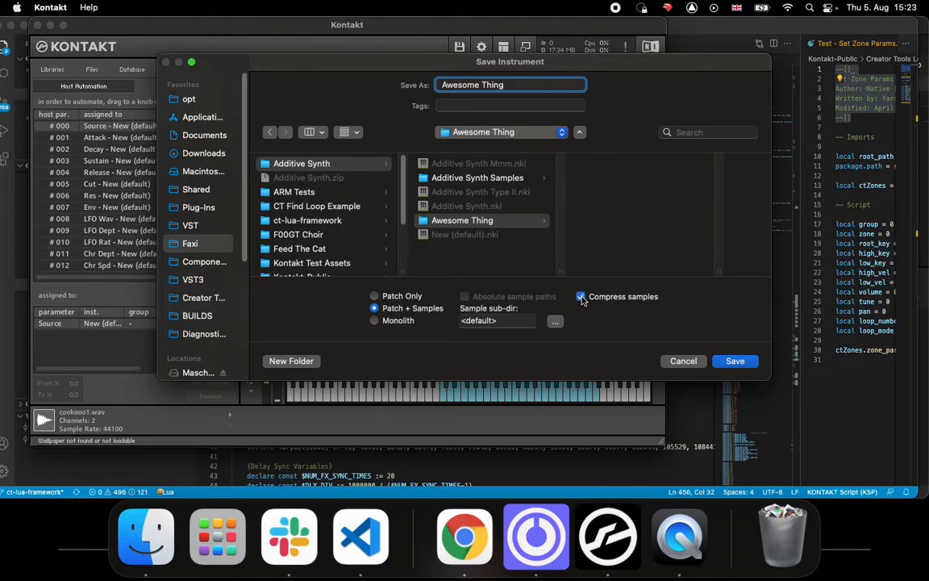
{"action": "left_click_drag", "start_coordinate": [593, 63], "coordinate": [569, 177]}
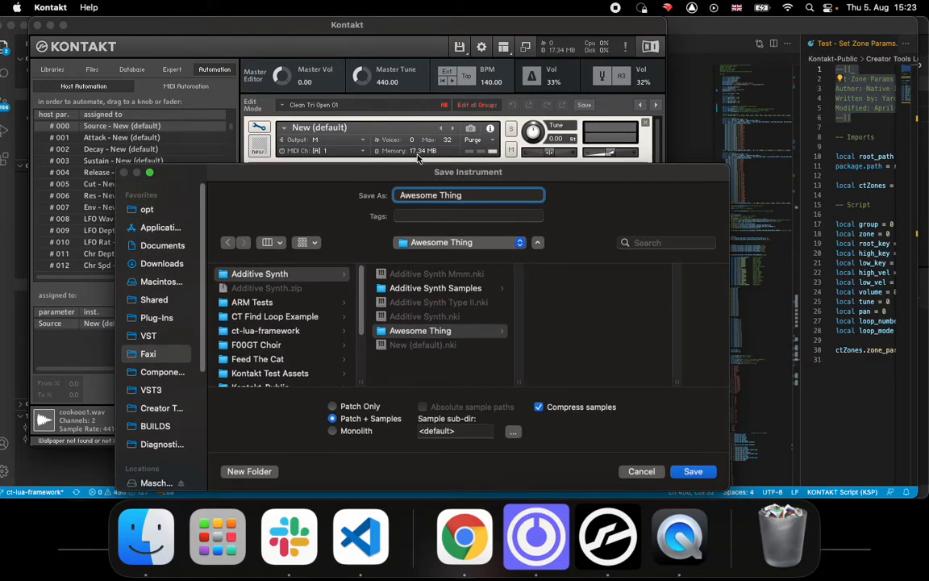
{"action": "left_click", "coordinate": [693, 471]}
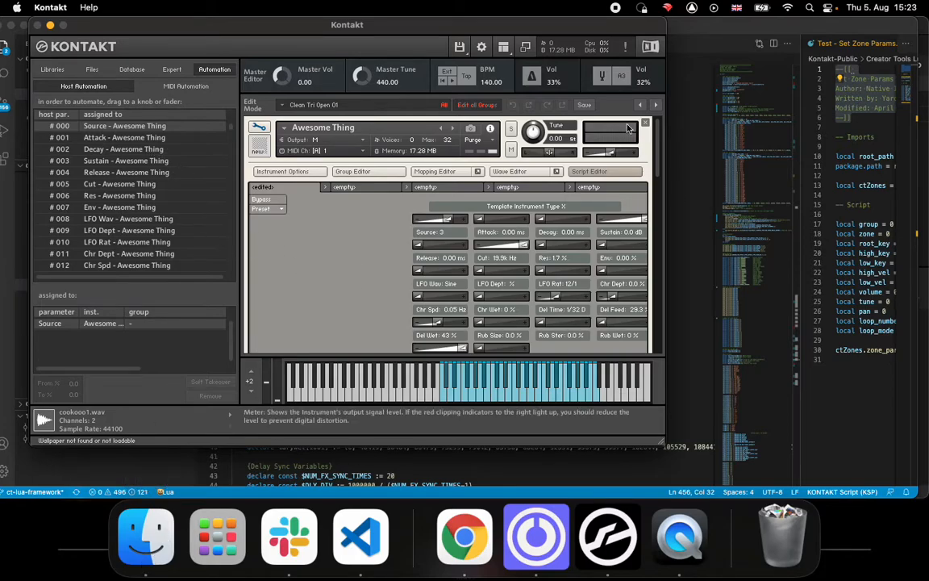
Switch to Finder, show the Faxi folder and collapse its ct-lua-framework and Additive Synth subfolders
{"action": "left_click", "coordinate": [145, 536]}
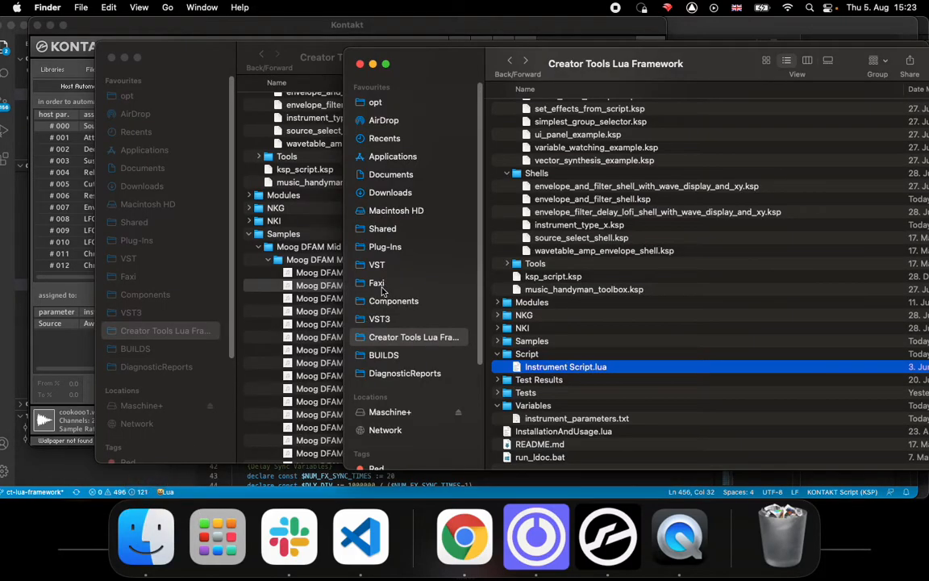
{"action": "left_click", "coordinate": [377, 283]}
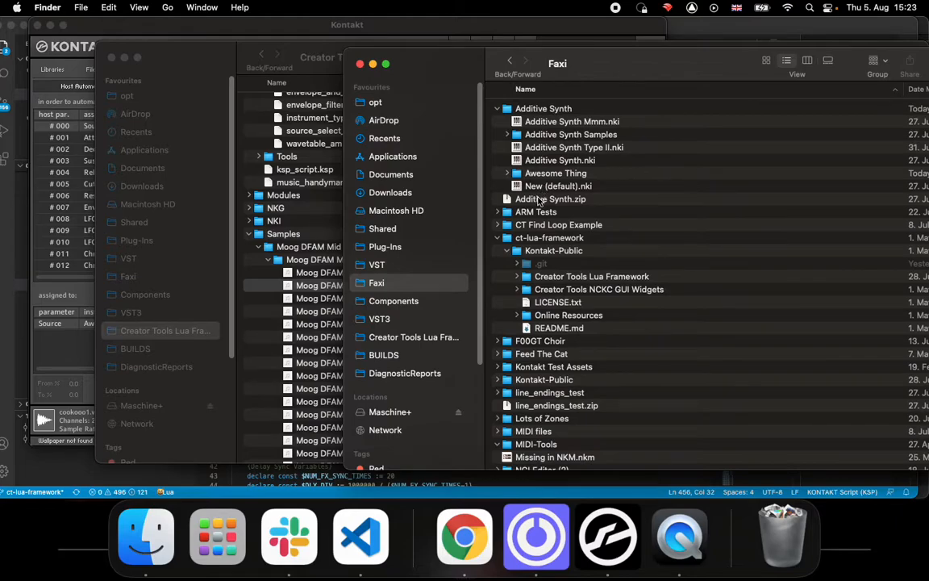
{"action": "left_click", "coordinate": [498, 238]}
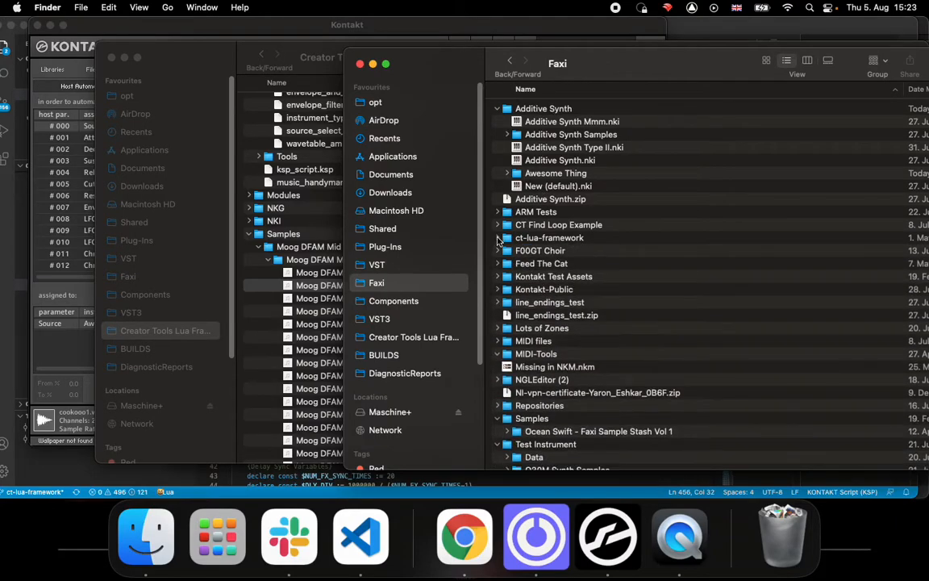
{"action": "left_click", "coordinate": [497, 108]}
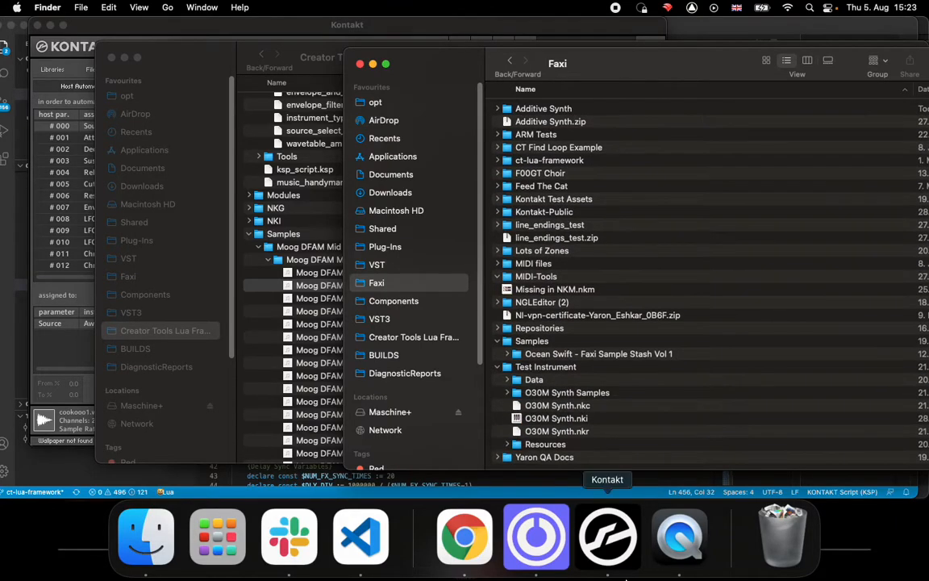
Check the memory size of Awesome Thing in Kontakt and return to the Faxi folder in Finder
{"action": "left_click", "coordinate": [629, 546]}
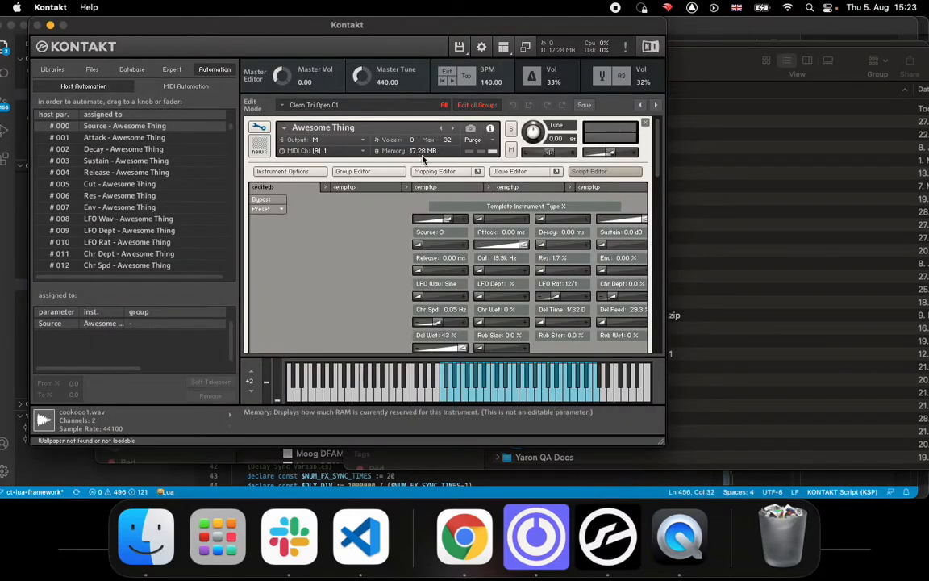
{"action": "left_click", "coordinate": [153, 539]}
{"action": "left_click", "coordinate": [558, 122]}
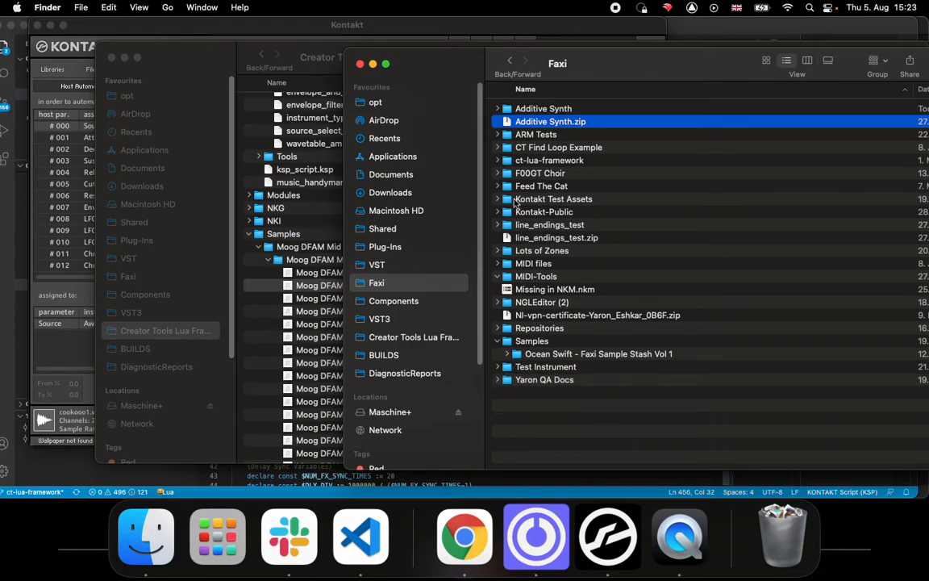
Switch to Kontakt and reopen the save dialog for Awesome Thing to check where its folder is located
{"action": "left_click", "coordinate": [628, 516]}
{"action": "left_click", "coordinate": [458, 46]}
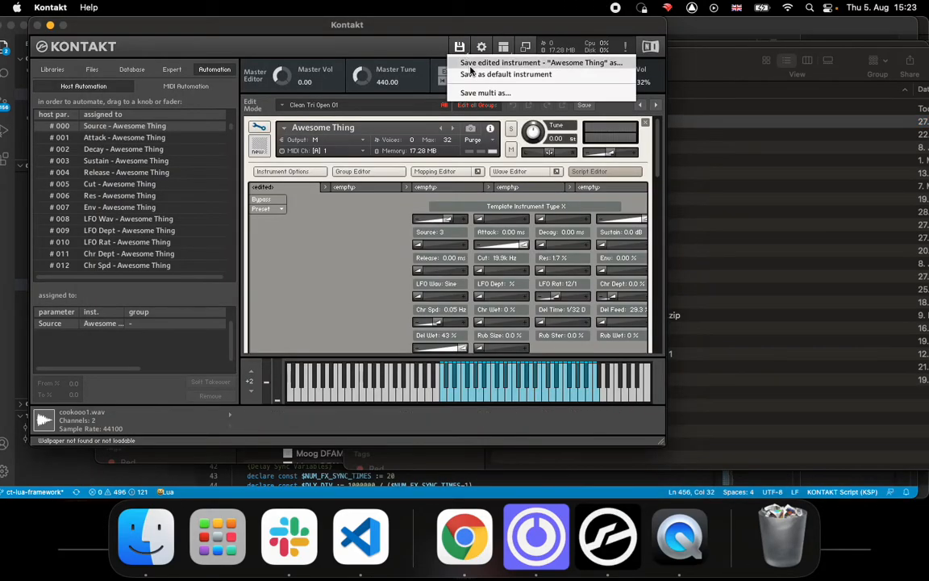
{"action": "left_click", "coordinate": [472, 65]}
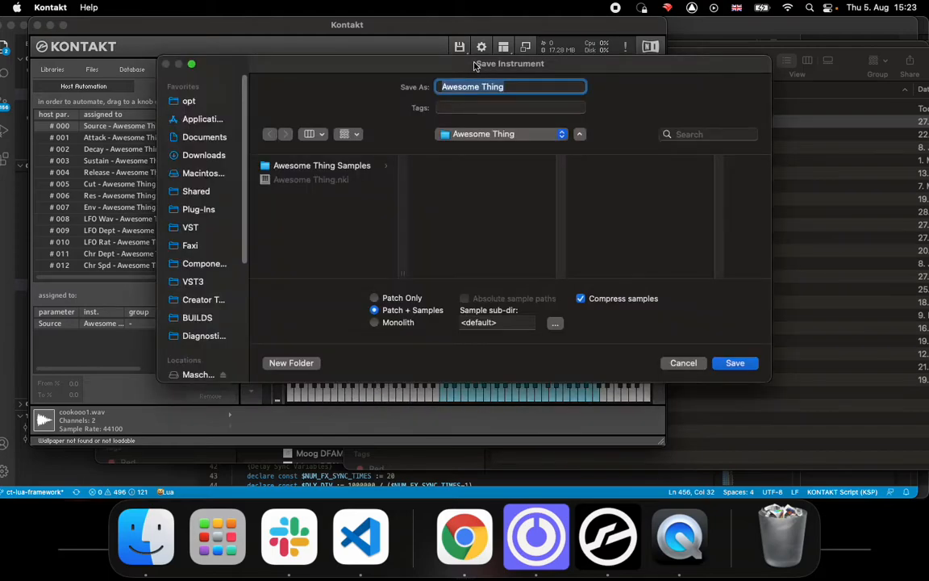
{"action": "left_click", "coordinate": [508, 134]}
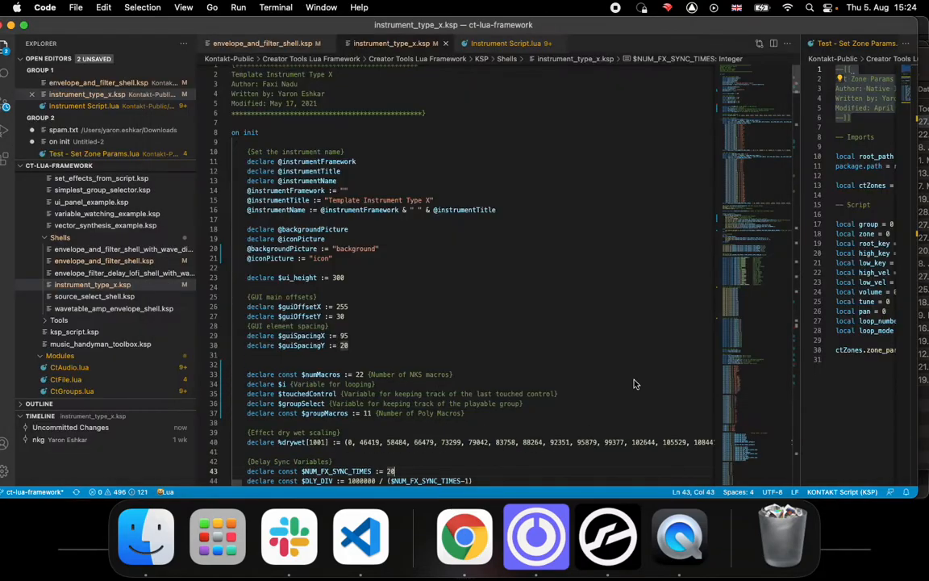
Switch to Finder and browse through the home folder back into the Faxi folder
{"action": "left_click", "coordinate": [144, 532]}
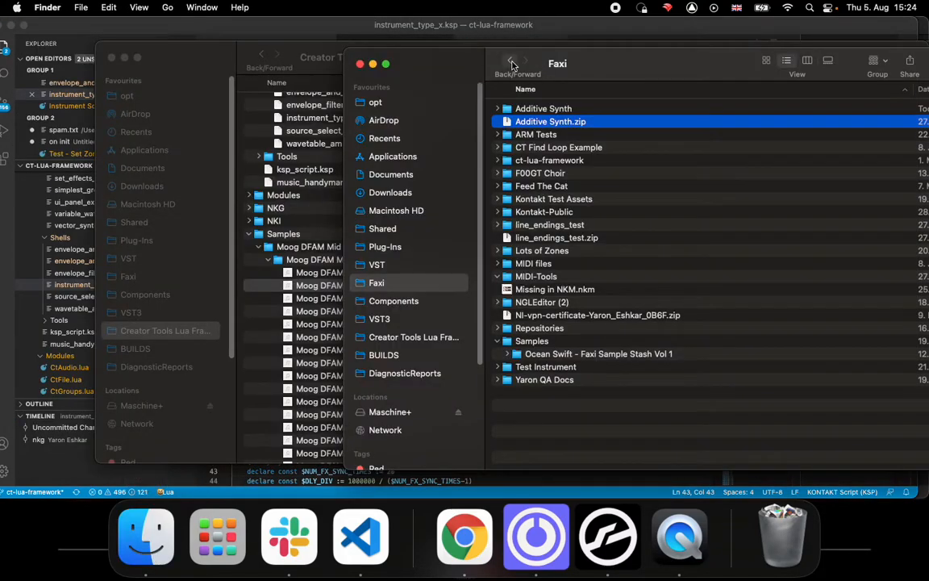
{"action": "left_click", "coordinate": [512, 64]}
{"action": "left_click", "coordinate": [527, 62]}
{"action": "right_click", "coordinate": [555, 64]}
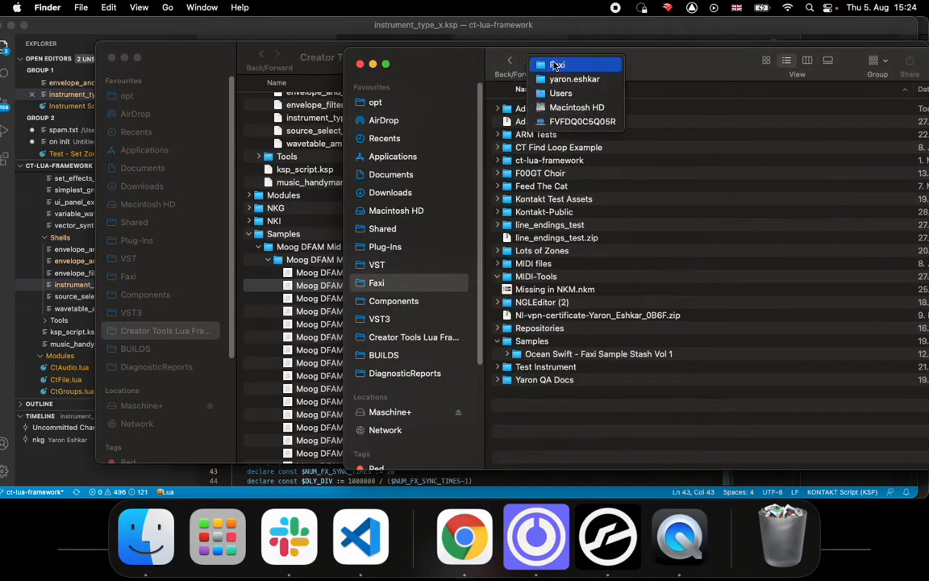
{"action": "left_click", "coordinate": [572, 79]}
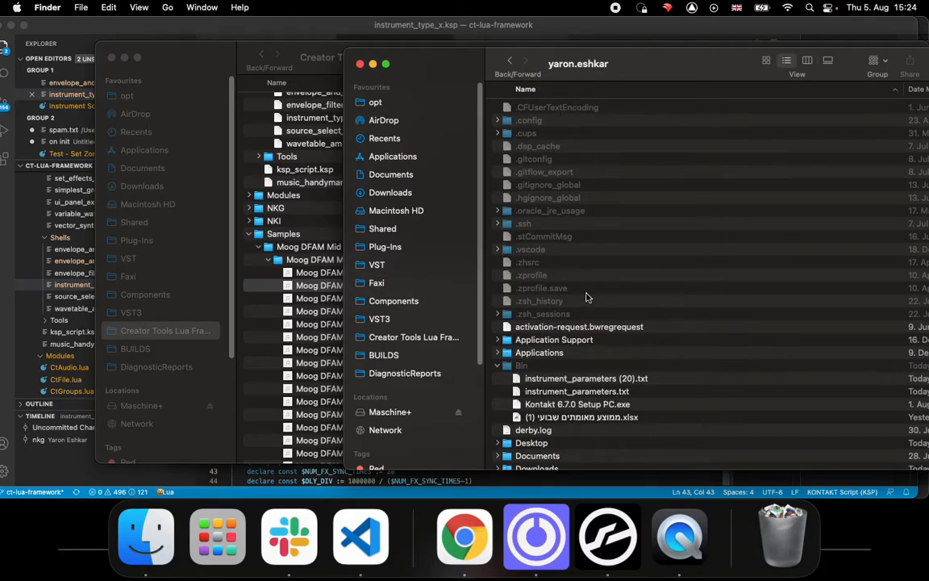
{"action": "scroll", "coordinate": [585, 306], "scroll_direction": "down", "scroll_amount": 5}
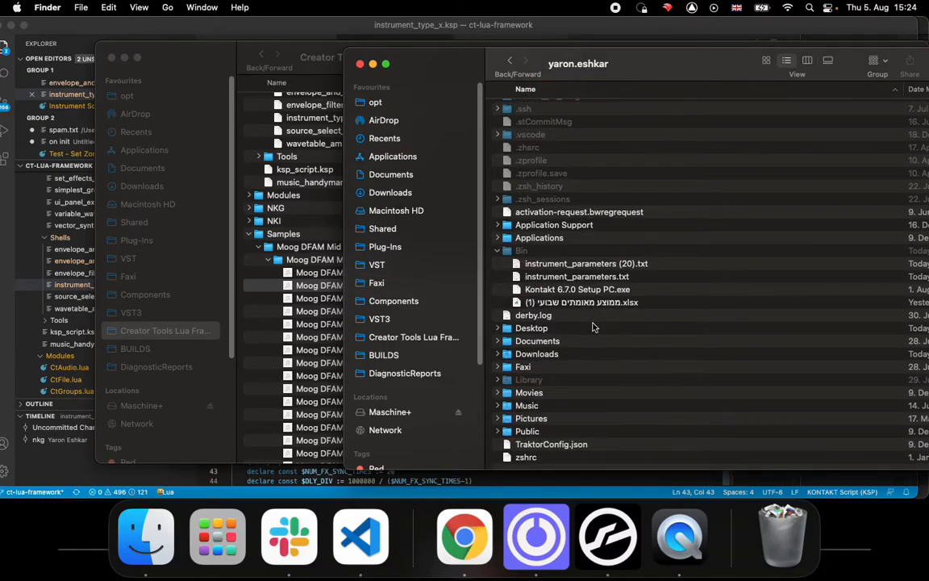
{"action": "double_click", "coordinate": [533, 376]}
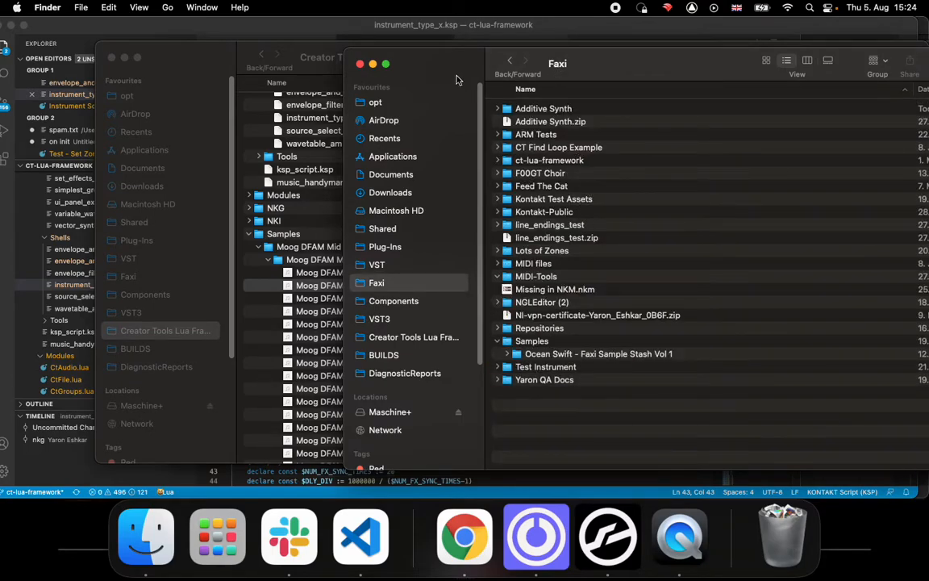
Copy the F00GT Choir folder from the Faxi folder
{"action": "left_click_drag", "start_coordinate": [427, 81], "coordinate": [525, 84]}
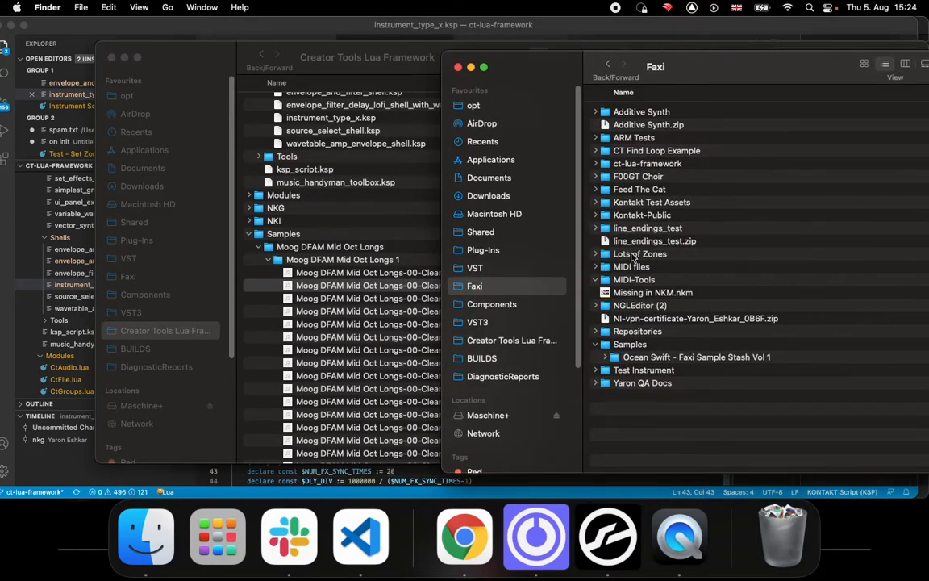
{"action": "left_click", "coordinate": [632, 255]}
{"action": "left_click", "coordinate": [637, 176]}
{"action": "right_click", "coordinate": [649, 176]}
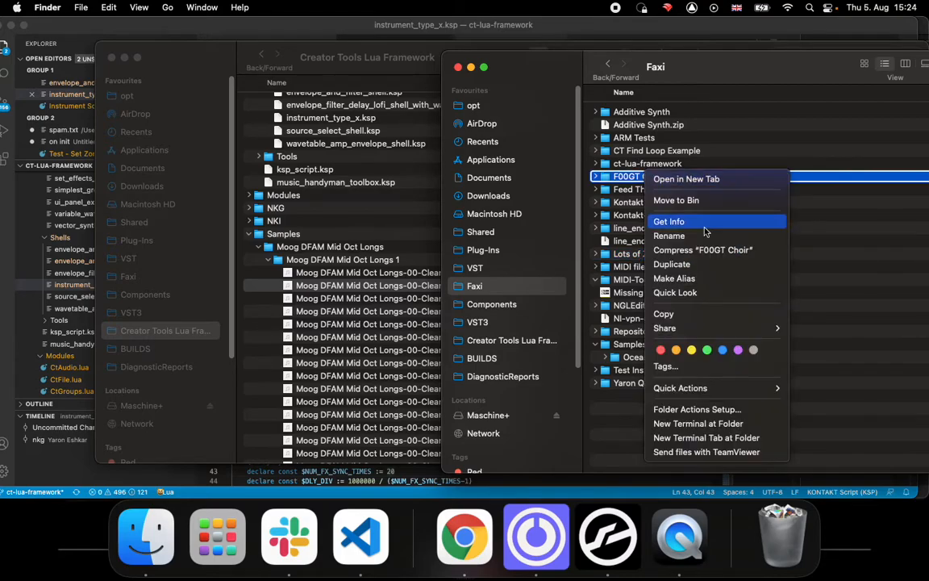
{"action": "left_click", "coordinate": [663, 313]}
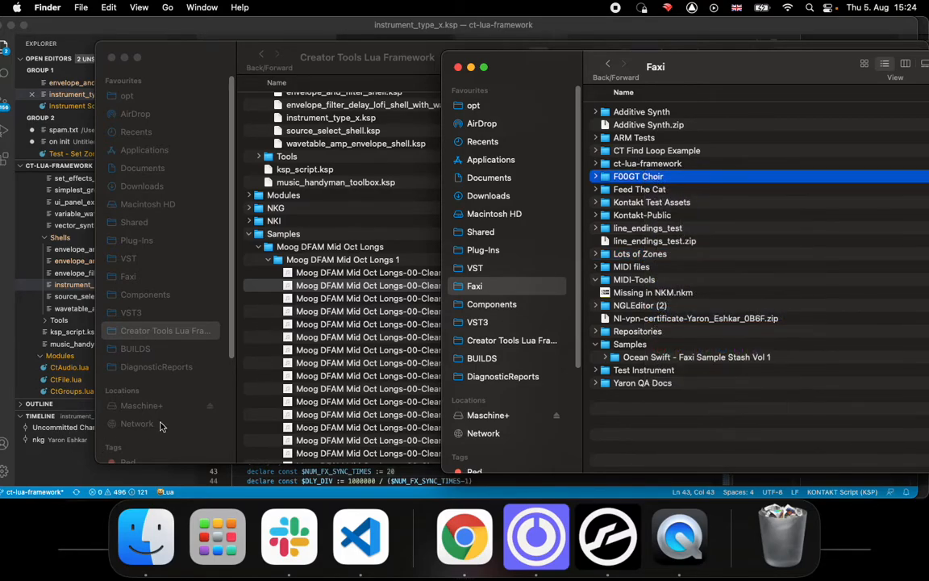
Paste the copied F00GT Choir folder into the Sounds folder of Maschine 2 on the Maschine+ drive
{"action": "left_click", "coordinate": [159, 425]}
{"action": "left_click", "coordinate": [153, 407]}
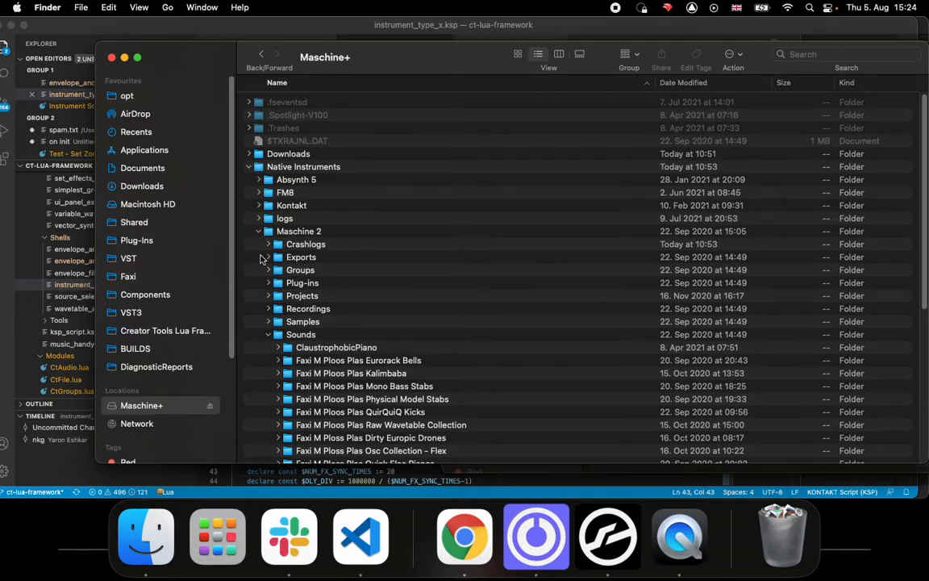
{"action": "double_click", "coordinate": [297, 333]}
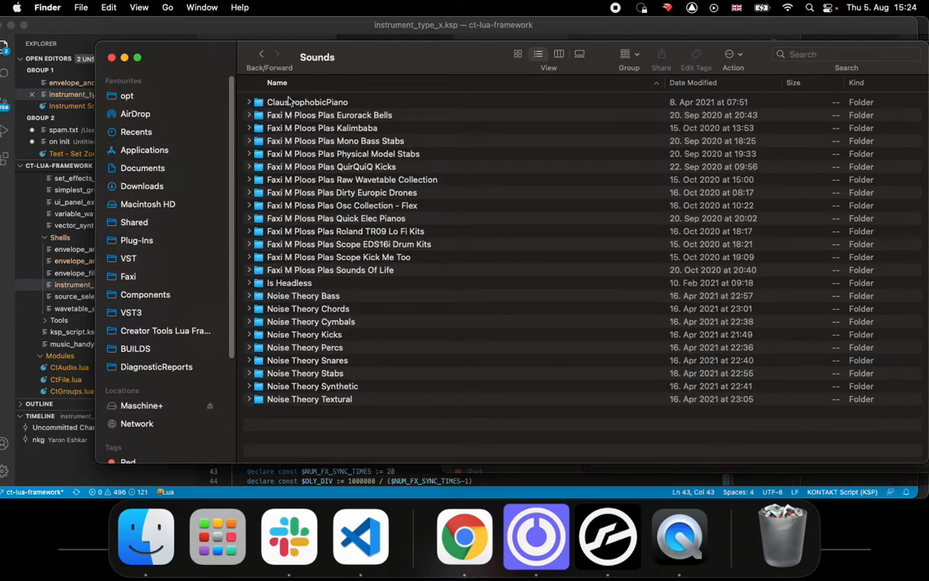
{"action": "left_click", "coordinate": [260, 54]}
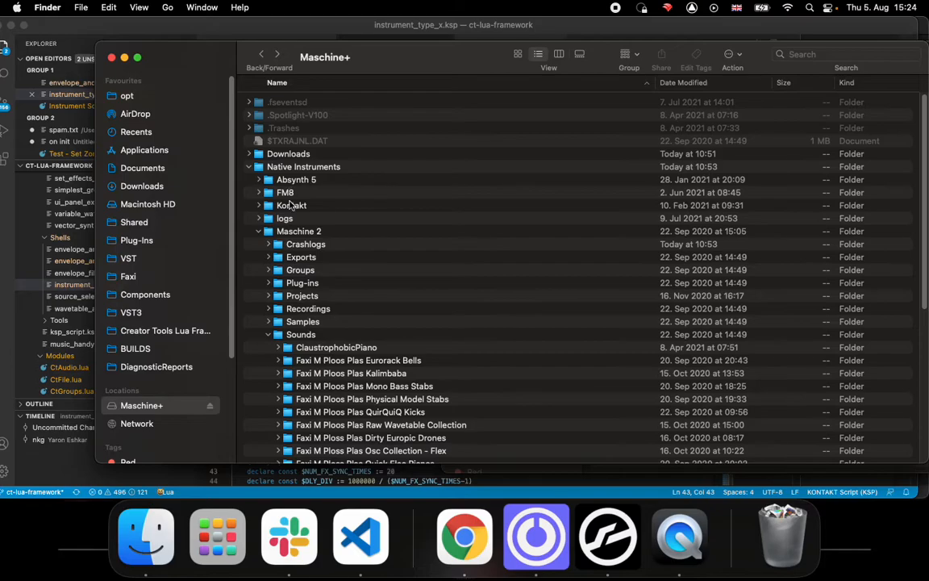
{"action": "double_click", "coordinate": [300, 334]}
{"action": "right_click", "coordinate": [337, 379]}
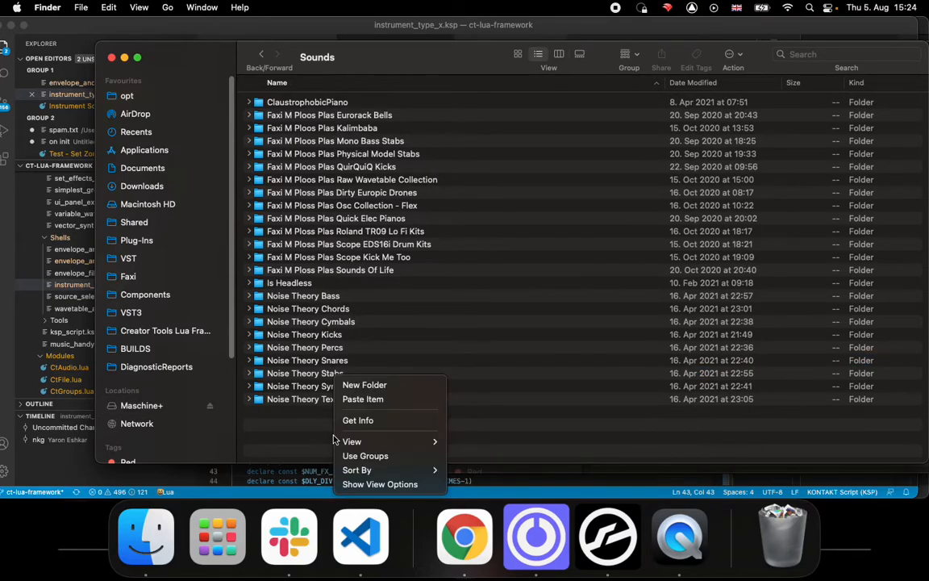
{"action": "left_click", "coordinate": [381, 400]}
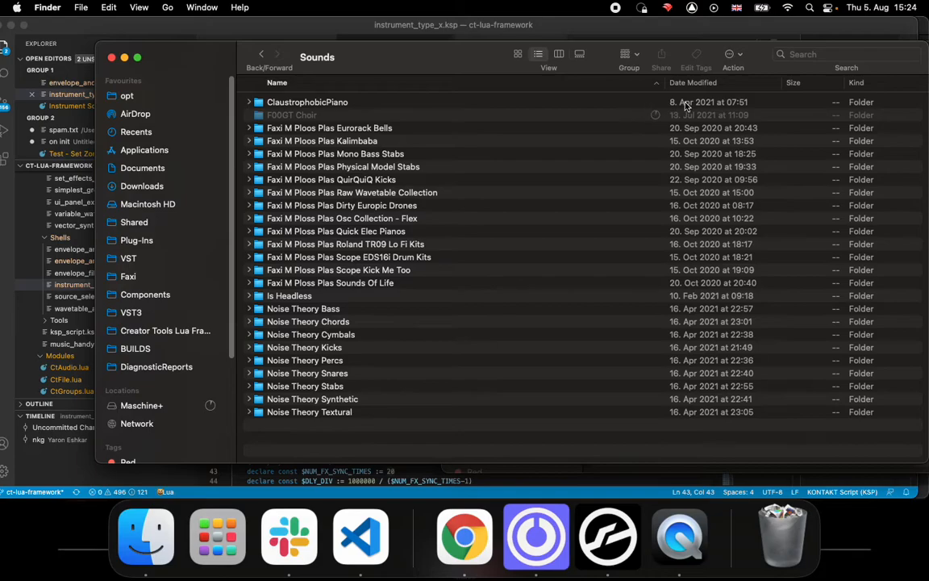
{"action": "left_click", "coordinate": [650, 116]}
{"action": "right_click", "coordinate": [316, 118]}
{"action": "key", "text": "Escape"}
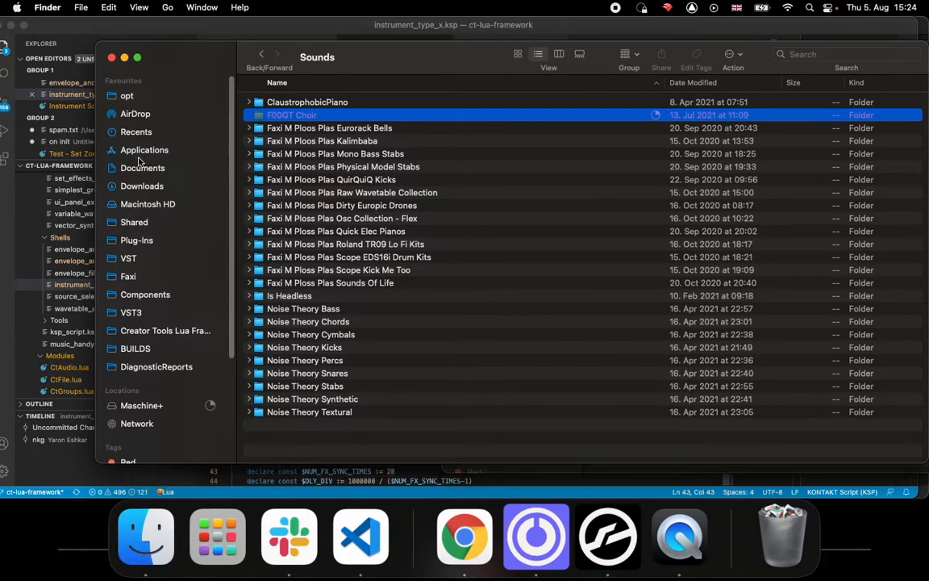
Show the Creator Tools Lua Framework folder, and switch to Kontakt to cancel the Save Instrument dialog
{"action": "left_click", "coordinate": [159, 331]}
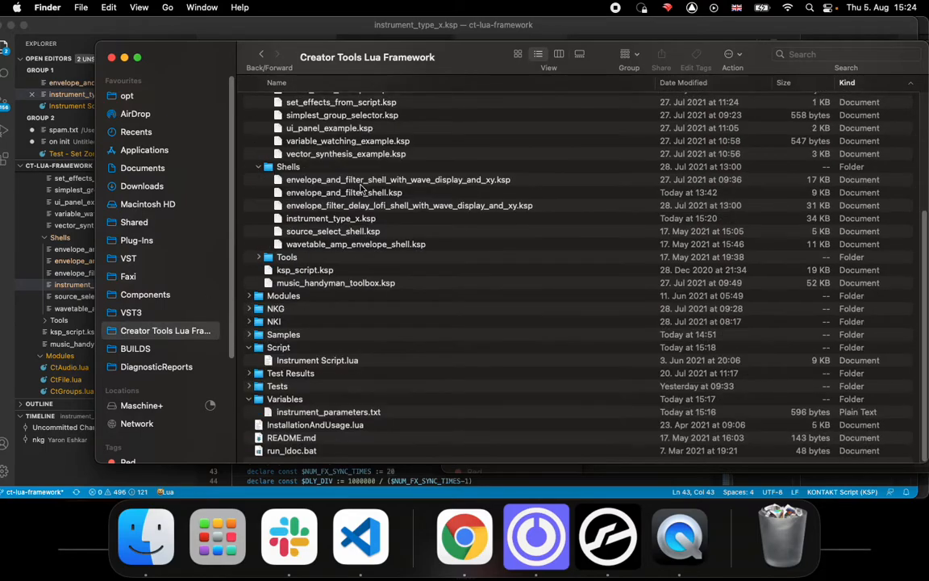
{"action": "scroll", "coordinate": [243, 140], "scroll_direction": "down", "scroll_amount": 5}
{"action": "left_click", "coordinate": [680, 538]}
{"action": "left_click", "coordinate": [609, 538]}
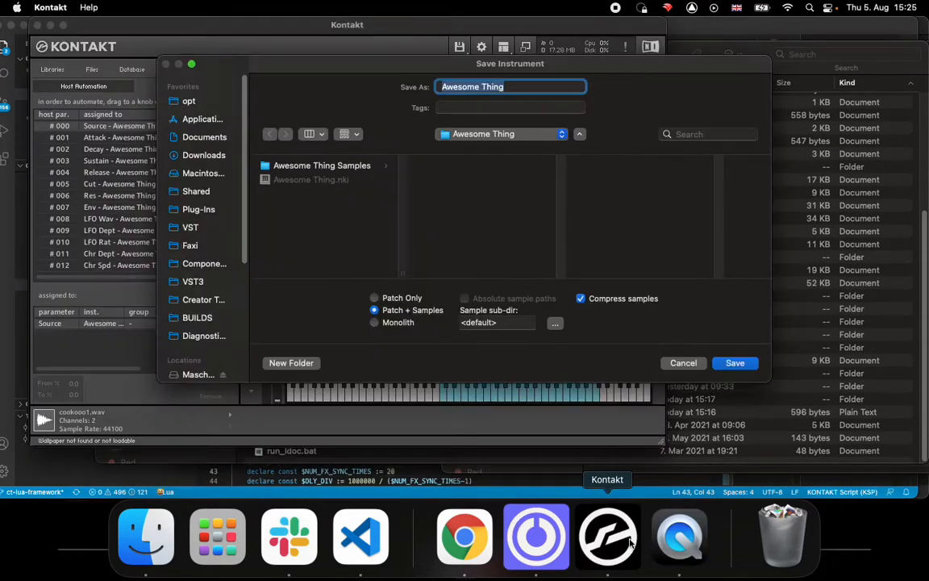
{"action": "left_click", "coordinate": [683, 362]}
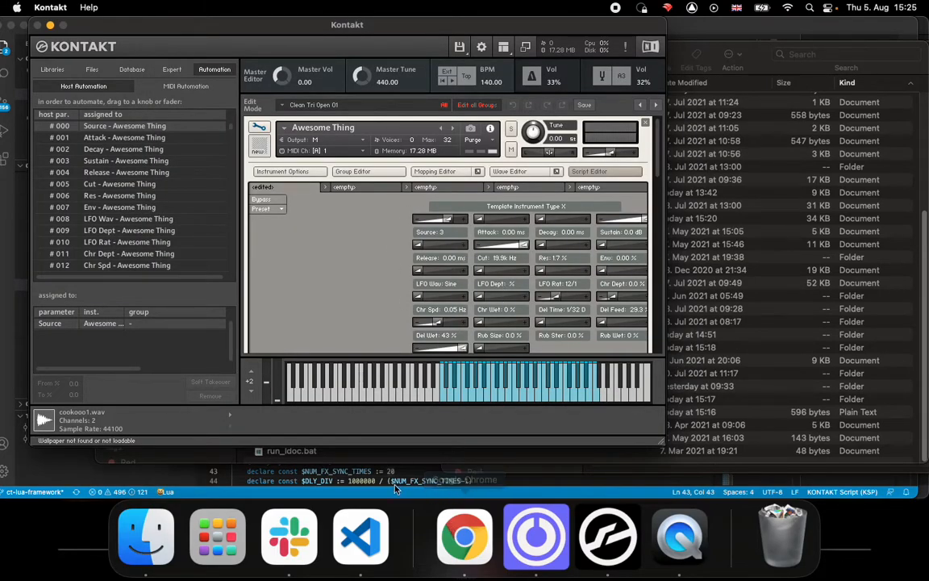
Switch to Finder, browse the KSP folder's contents and select envelope_and_filter_shell.ksp in the Shells subfolder
{"action": "left_click", "coordinate": [145, 536]}
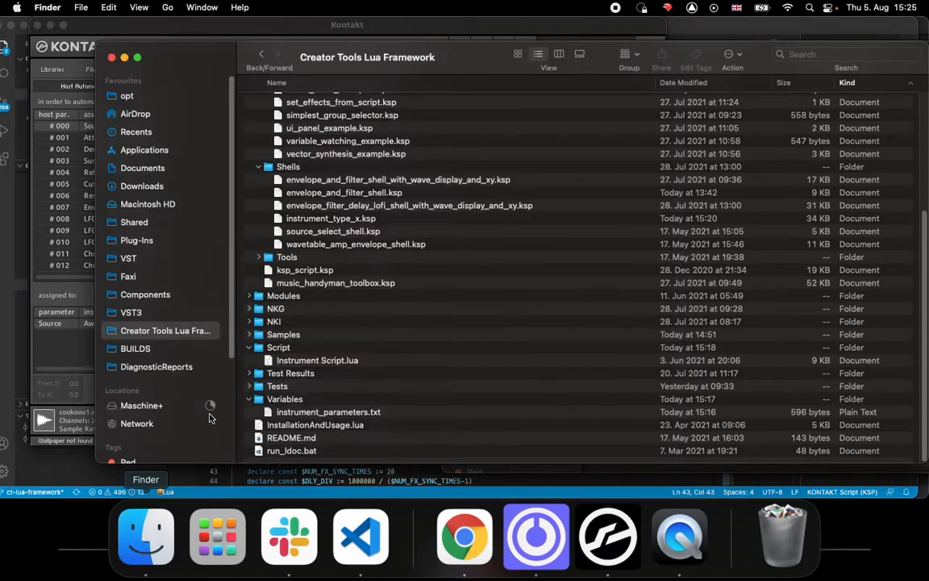
{"action": "scroll", "coordinate": [328, 239], "scroll_direction": "up", "scroll_amount": 5}
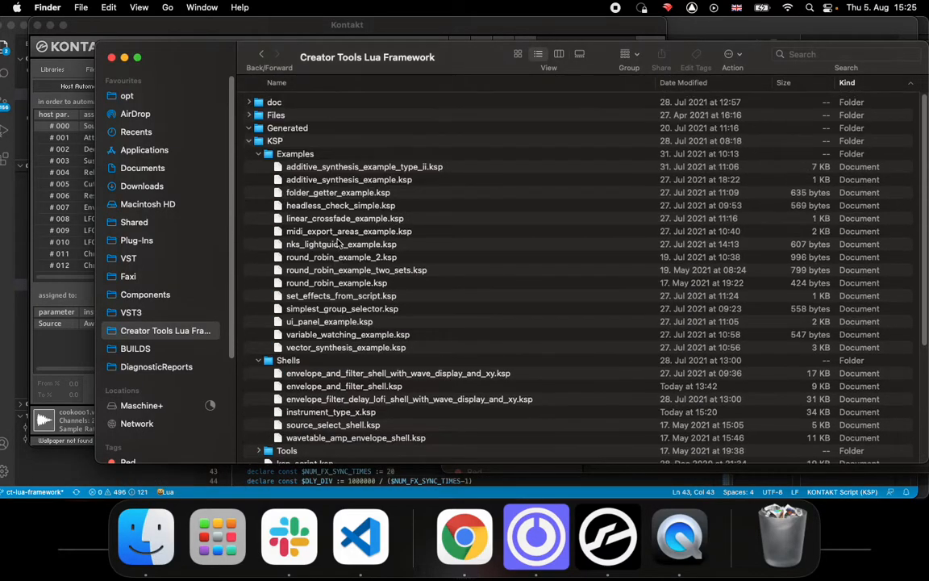
{"action": "scroll", "coordinate": [339, 241], "scroll_direction": "down", "scroll_amount": 3}
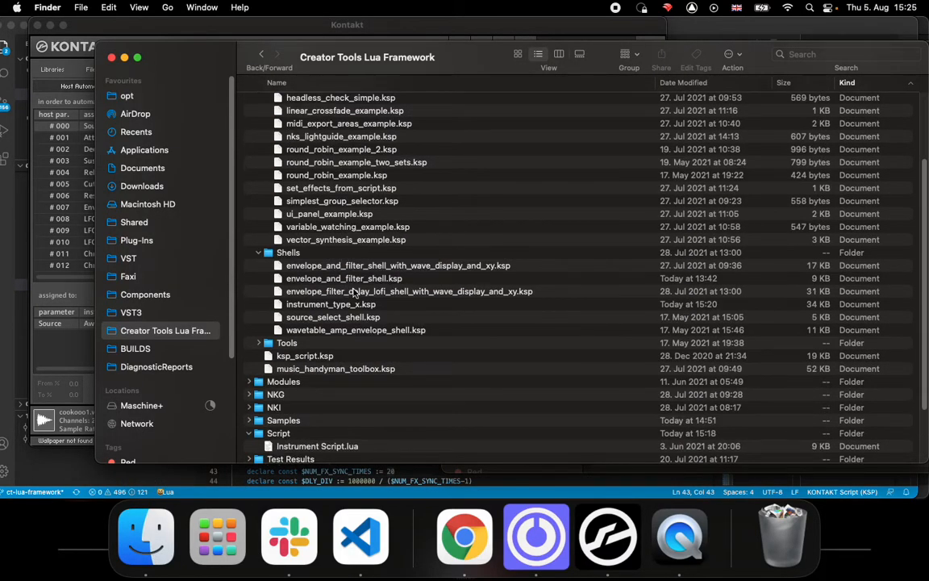
{"action": "left_click", "coordinate": [352, 292]}
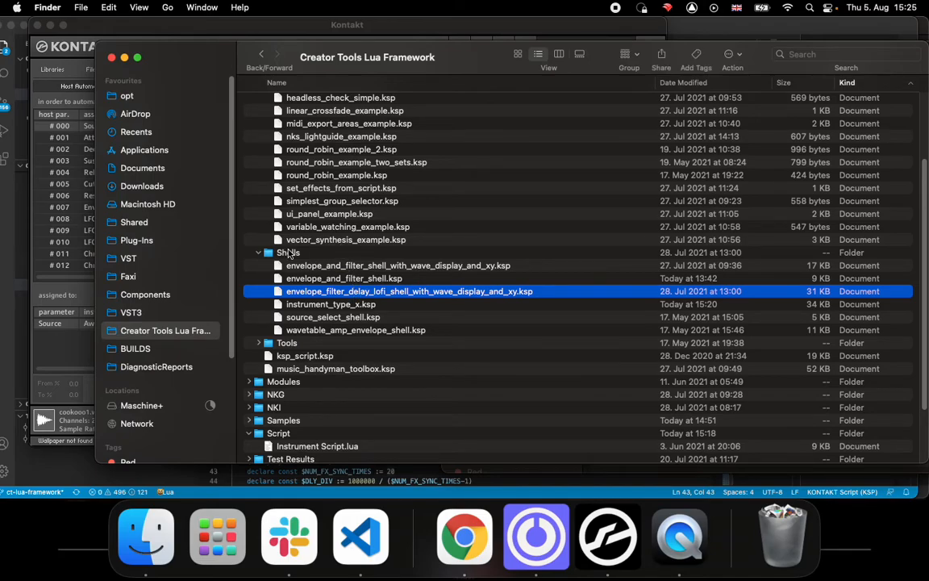
{"action": "left_click", "coordinate": [386, 279]}
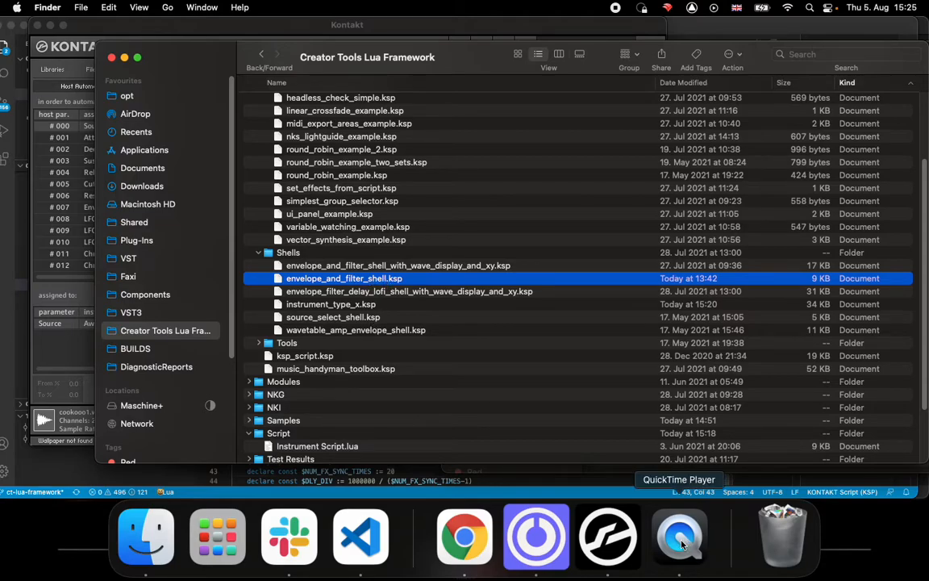
Switch to Kontakt and show the script code of Awesome Thing in the Script Editor
{"action": "left_click", "coordinate": [607, 536]}
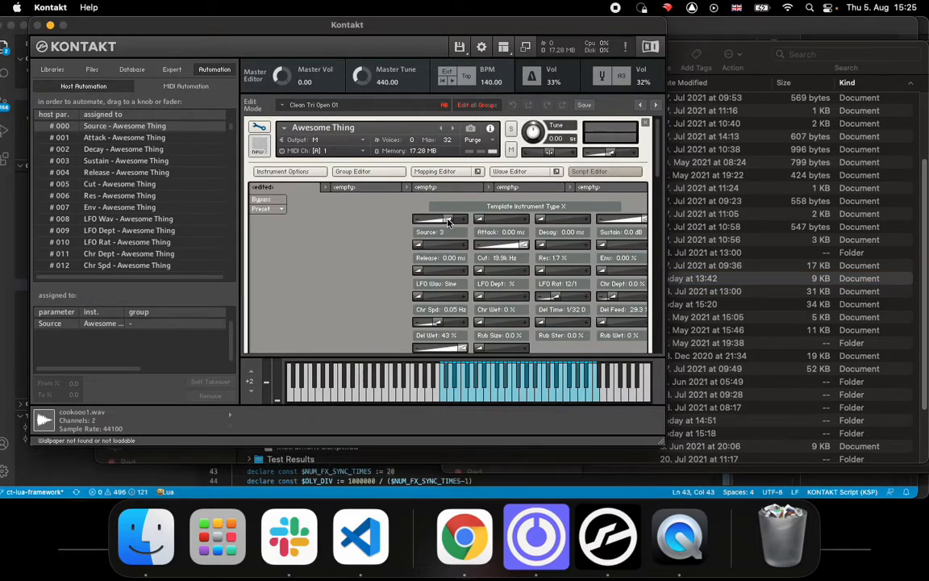
{"action": "left_click_drag", "start_coordinate": [461, 223], "coordinate": [418, 224]}
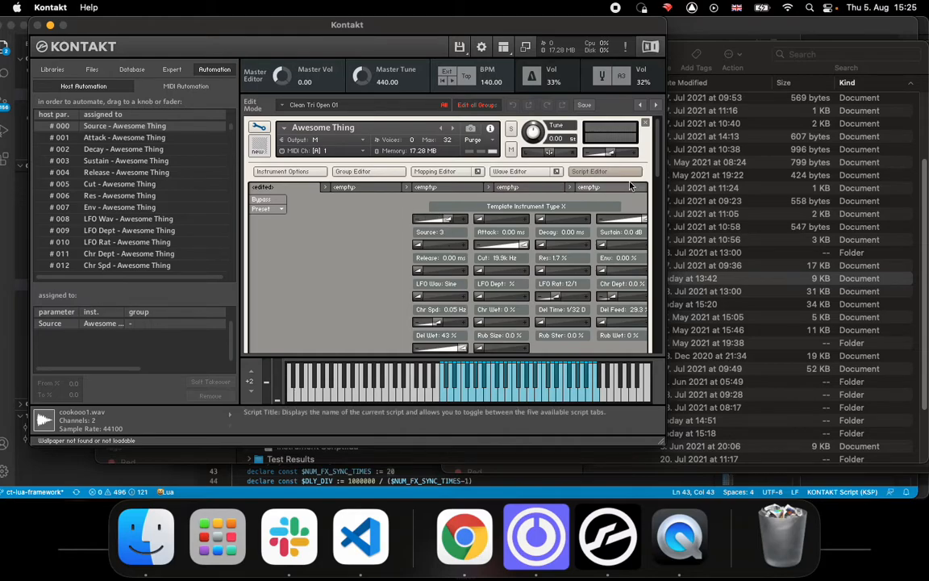
{"action": "left_click", "coordinate": [589, 171]}
{"action": "left_click_drag", "start_coordinate": [662, 234], "coordinate": [663, 214]}
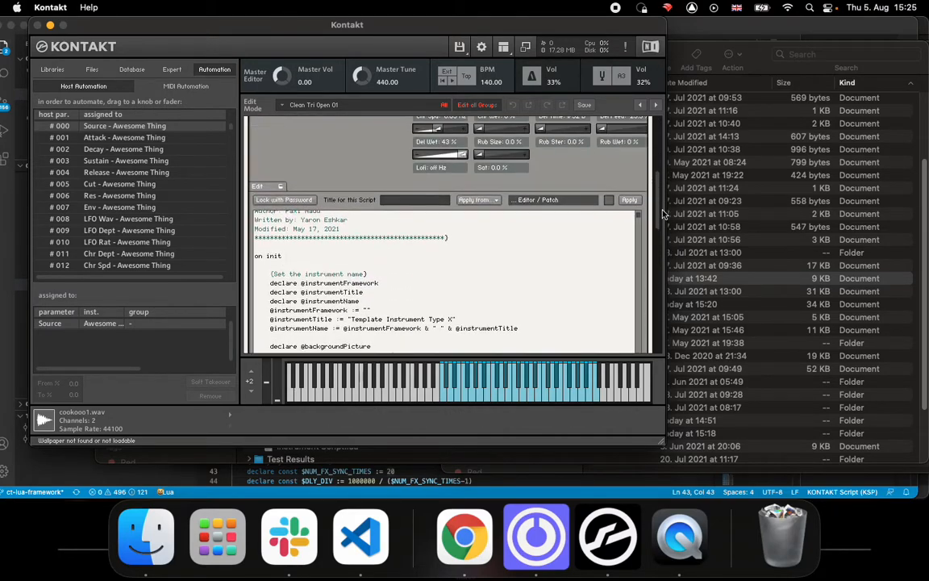
Switch to Visual Studio Code and copy the entire envelope_and_filter_shell.ksp script
{"action": "left_click", "coordinate": [361, 536]}
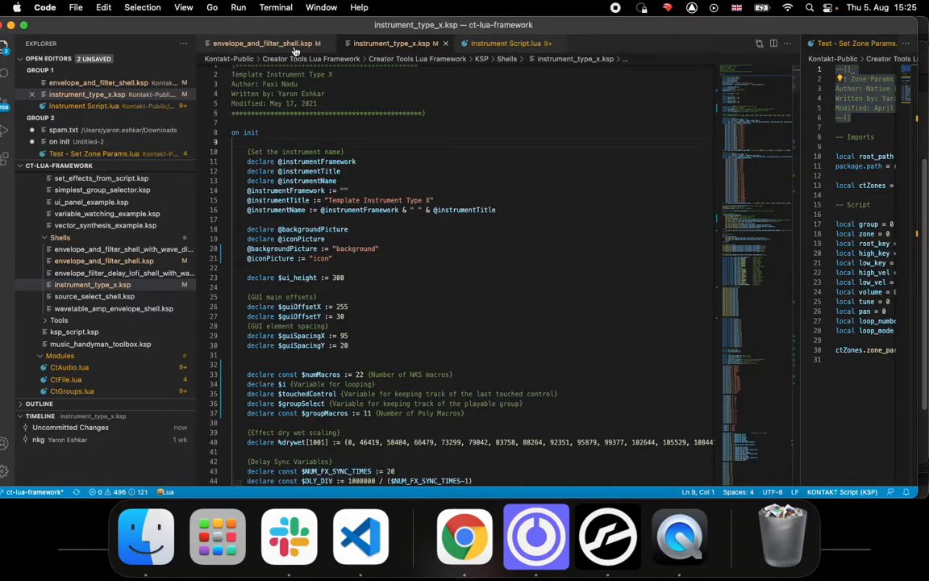
{"action": "left_click", "coordinate": [266, 43]}
{"action": "scroll", "coordinate": [442, 211], "scroll_direction": "up", "scroll_amount": 15}
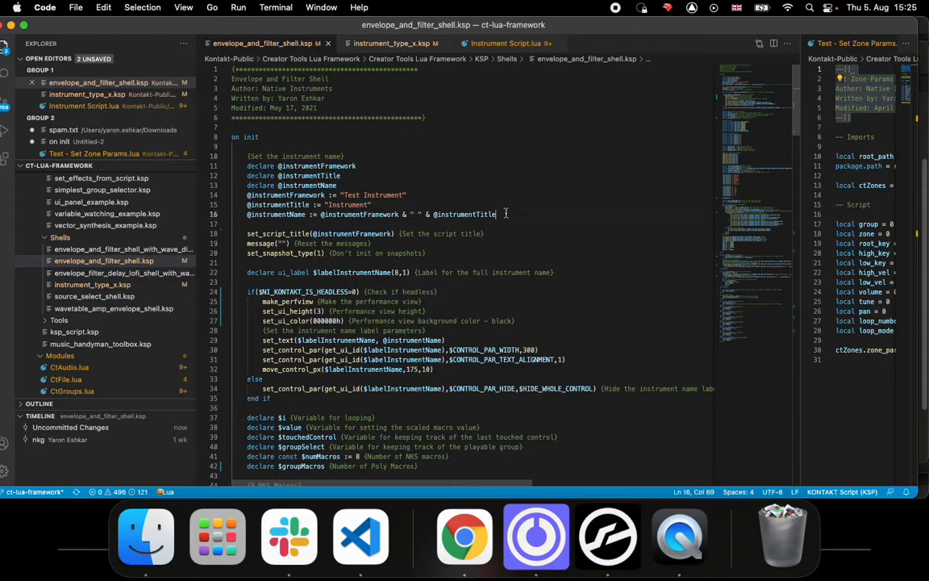
{"action": "key", "text": "super+a"}
Switch to Kontakt and apply the copied script from the clipboard to Awesome Thing
{"action": "left_click", "coordinate": [607, 536]}
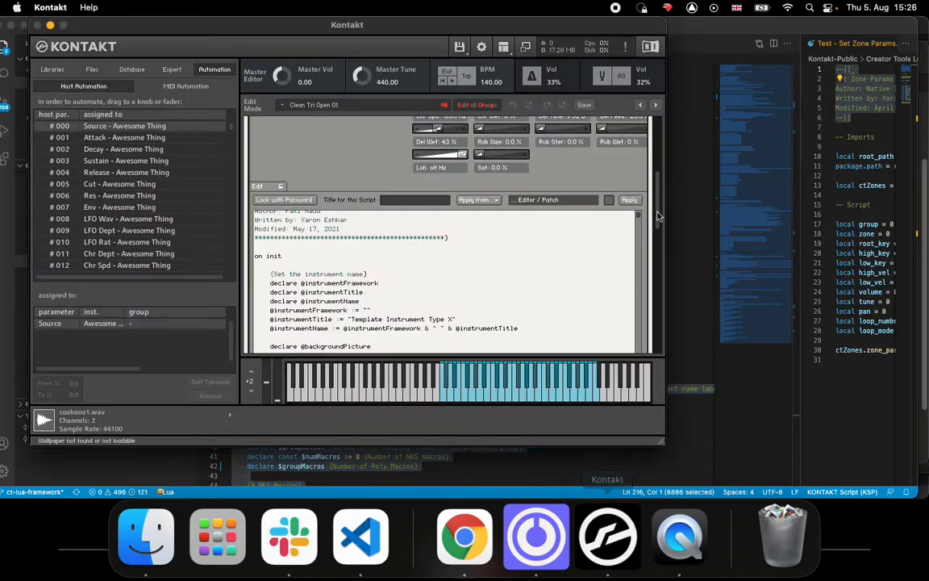
{"action": "left_click", "coordinate": [479, 199]}
{"action": "left_click", "coordinate": [492, 223]}
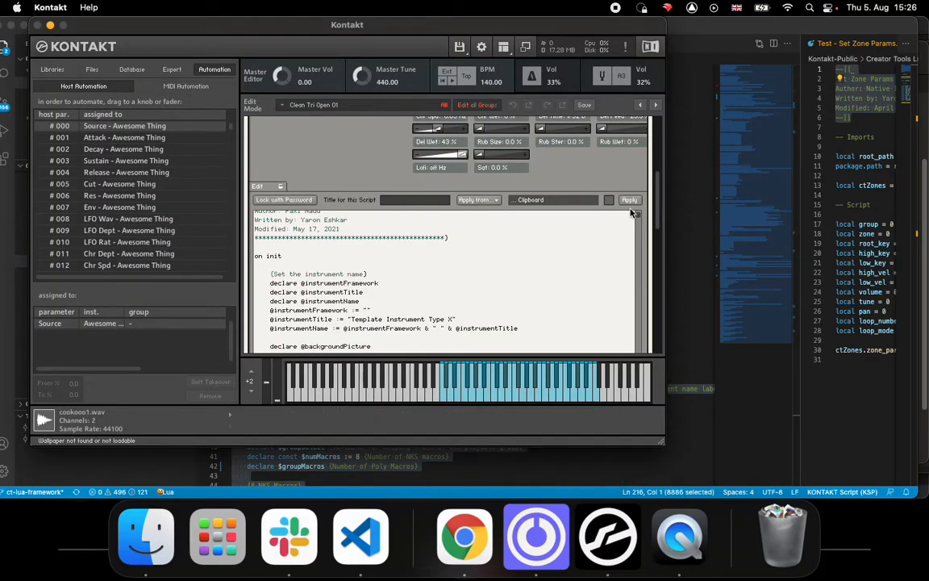
{"action": "left_click", "coordinate": [630, 201]}
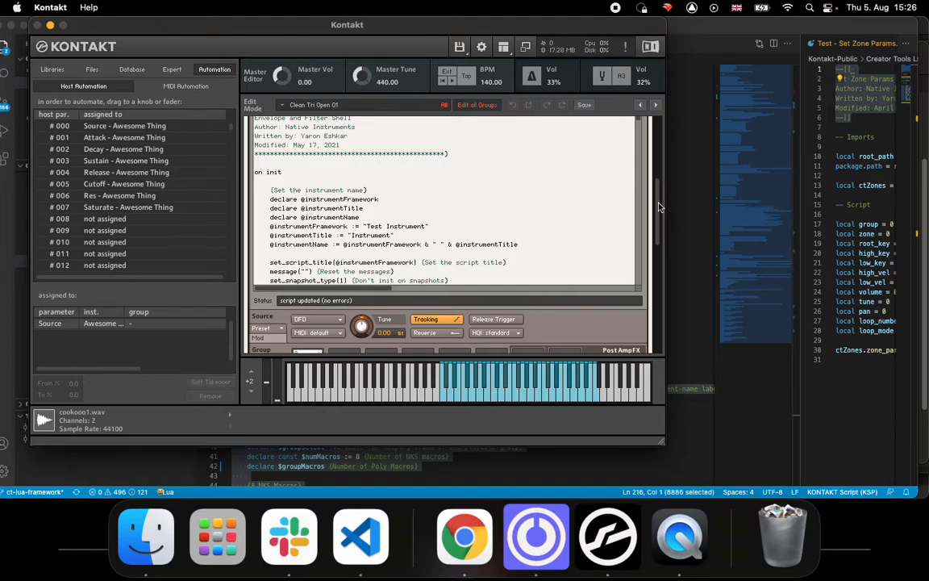
Play a test note with the new script controls, and set Sustain to 0.0 dB and Cutoff to 19.9 kHz
{"action": "left_click_drag", "start_coordinate": [658, 207], "coordinate": [667, 131]}
{"action": "left_click", "coordinate": [489, 394]}
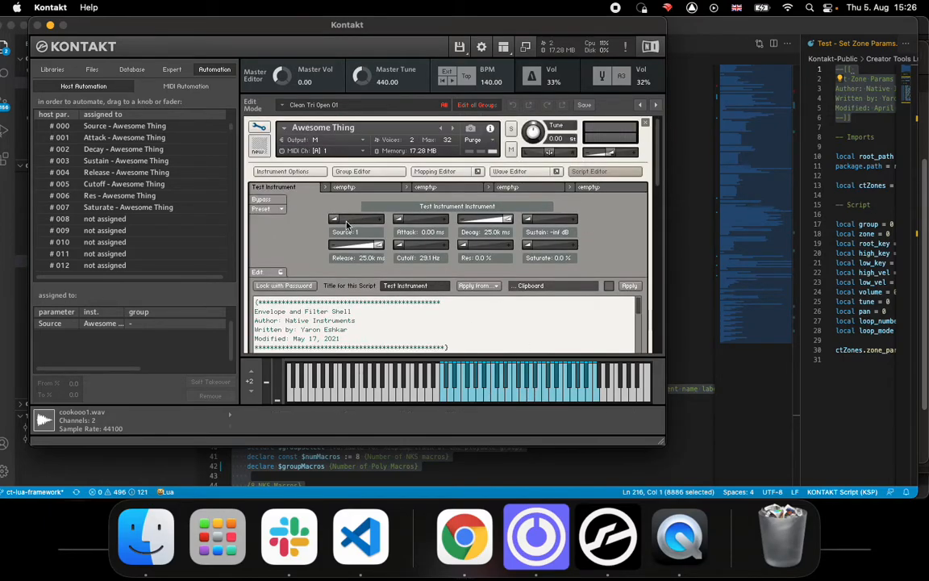
{"action": "left_click_drag", "start_coordinate": [529, 220], "coordinate": [622, 237]}
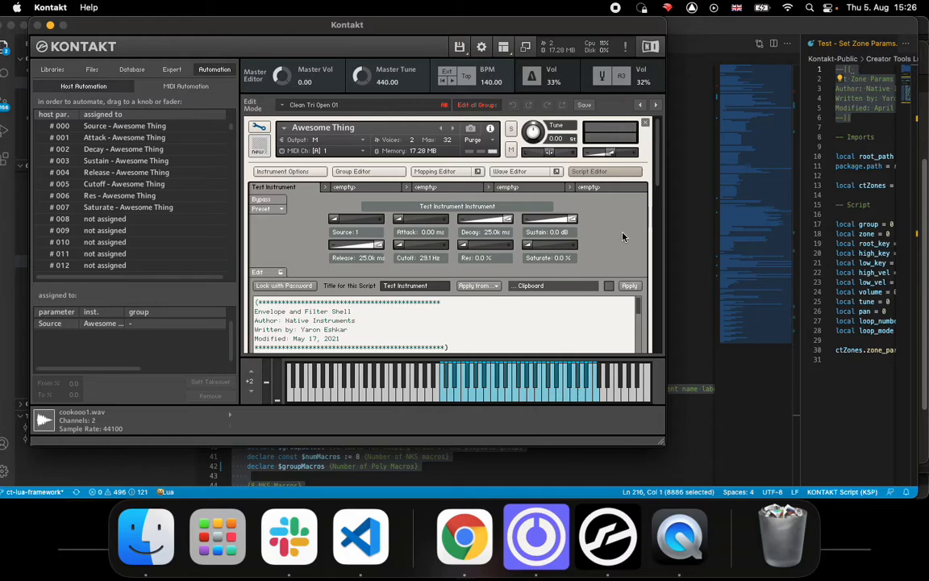
{"action": "left_click_drag", "start_coordinate": [400, 245], "coordinate": [555, 255]}
Set Release to 38.8 ms and Source to 1 while playing test notes, and lower the instrument's volume
{"action": "left_click", "coordinate": [468, 383]}
{"action": "left_click_drag", "start_coordinate": [372, 252], "coordinate": [309, 225]}
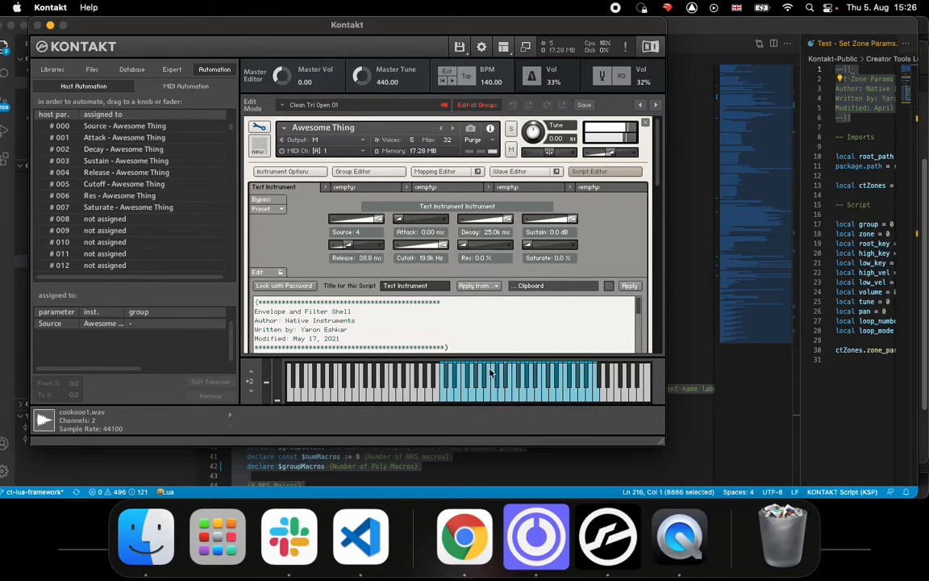
{"action": "left_click_drag", "start_coordinate": [369, 220], "coordinate": [288, 200]}
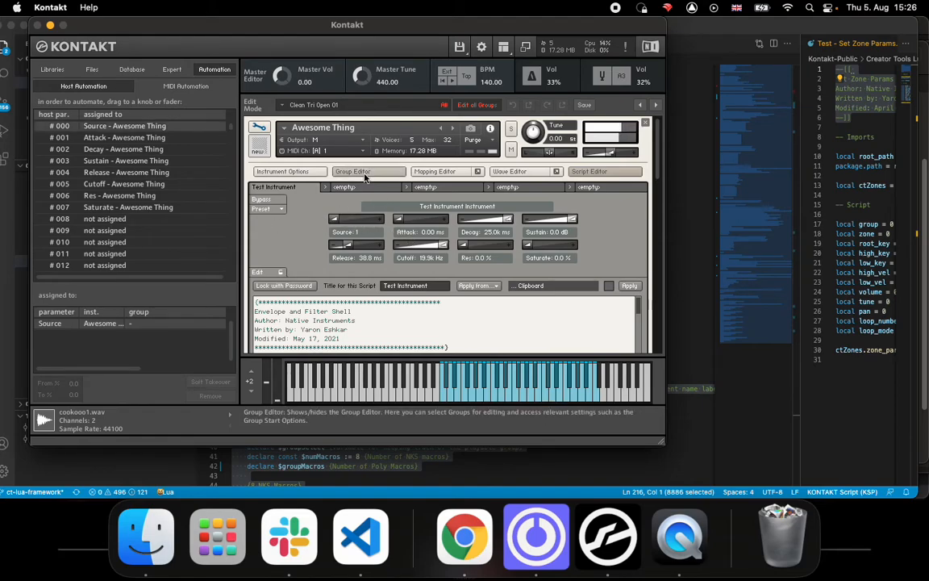
{"action": "left_click_drag", "start_coordinate": [656, 151], "coordinate": [595, 150]}
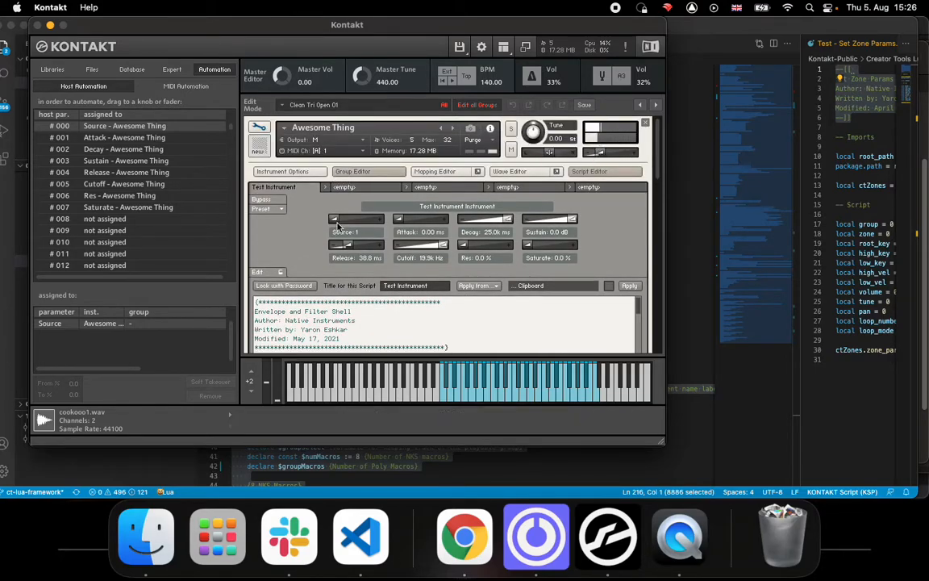
Switch to Finder and list the Moog sample folders inside the Creator Tools Lua Framework's Samples folder
{"action": "left_click_drag", "start_coordinate": [345, 229], "coordinate": [373, 223]}
{"action": "left_click", "coordinate": [486, 464]}
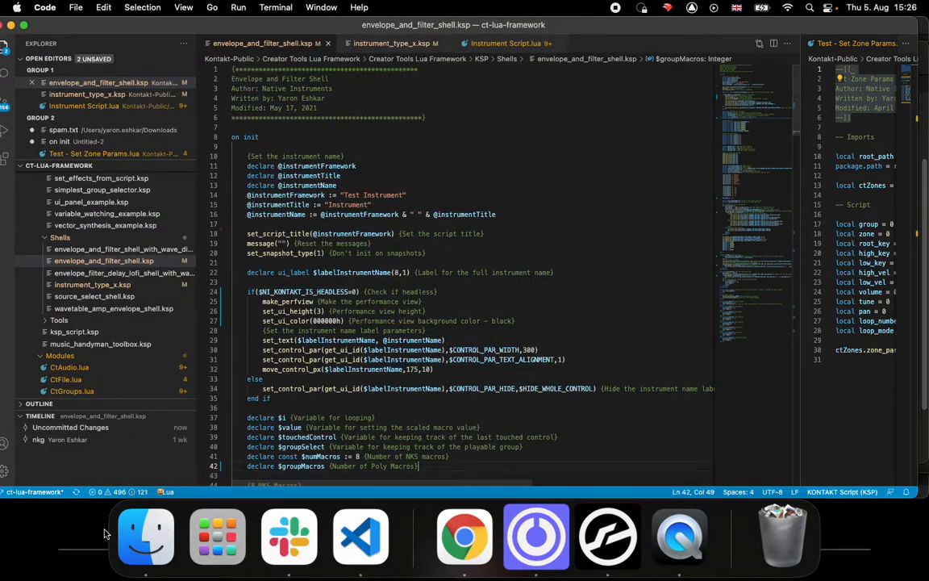
{"action": "left_click", "coordinate": [133, 548]}
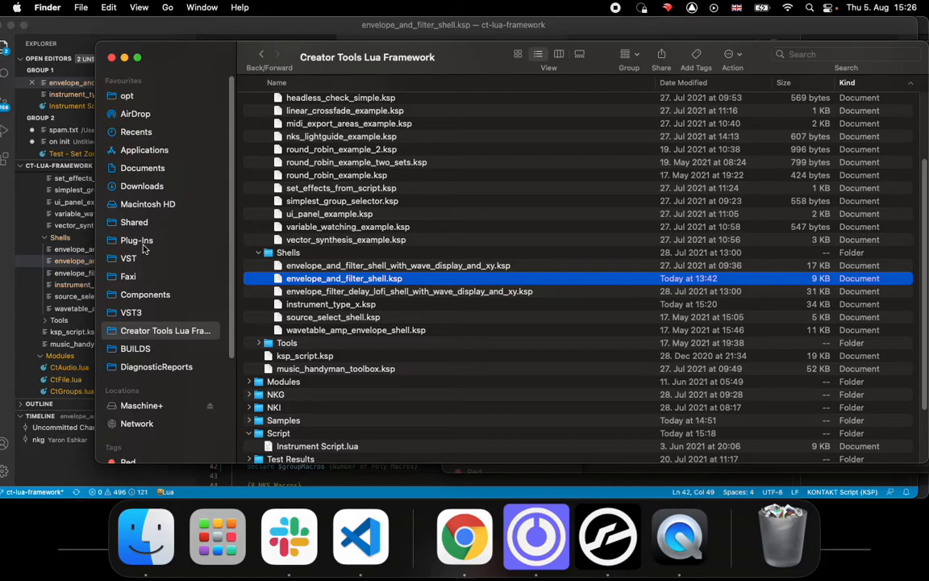
{"action": "scroll", "coordinate": [272, 181], "scroll_direction": "up", "scroll_amount": 4}
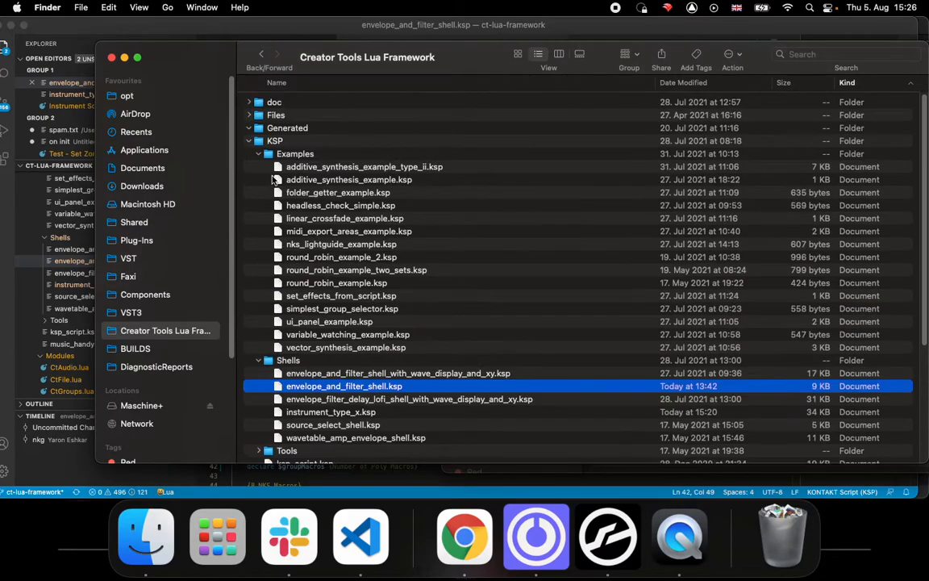
{"action": "left_click", "coordinate": [249, 141]}
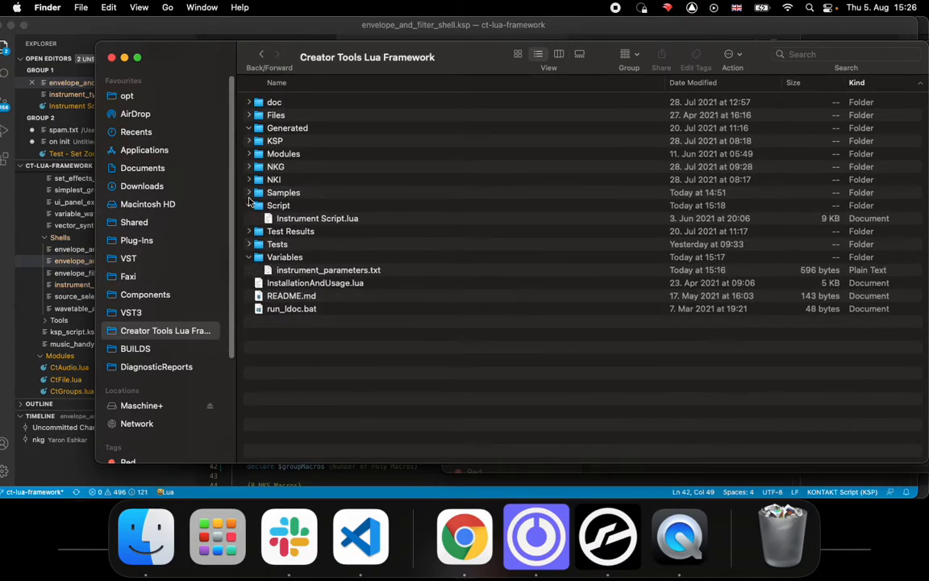
{"action": "left_click", "coordinate": [249, 193]}
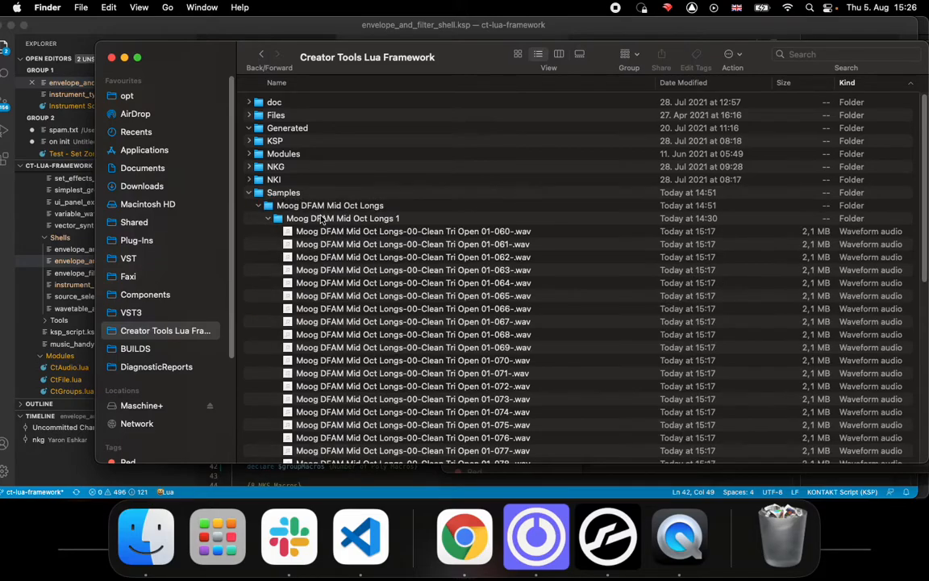
{"action": "left_click", "coordinate": [267, 219]}
Remove Awesome Thing from Kontakt without saving, and move the Moog DFAM Mid Oct Longs folder with its subfolders from Samples to the Trash
{"action": "left_click", "coordinate": [322, 205]}
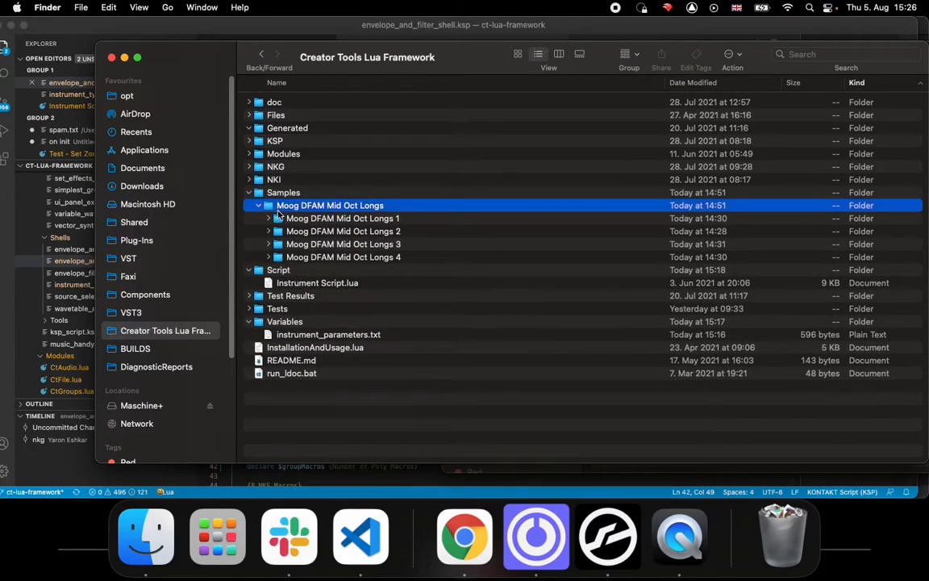
{"action": "left_click", "coordinate": [351, 257], "text": "shift"}
{"action": "left_click_drag", "start_coordinate": [352, 257], "coordinate": [318, 216]}
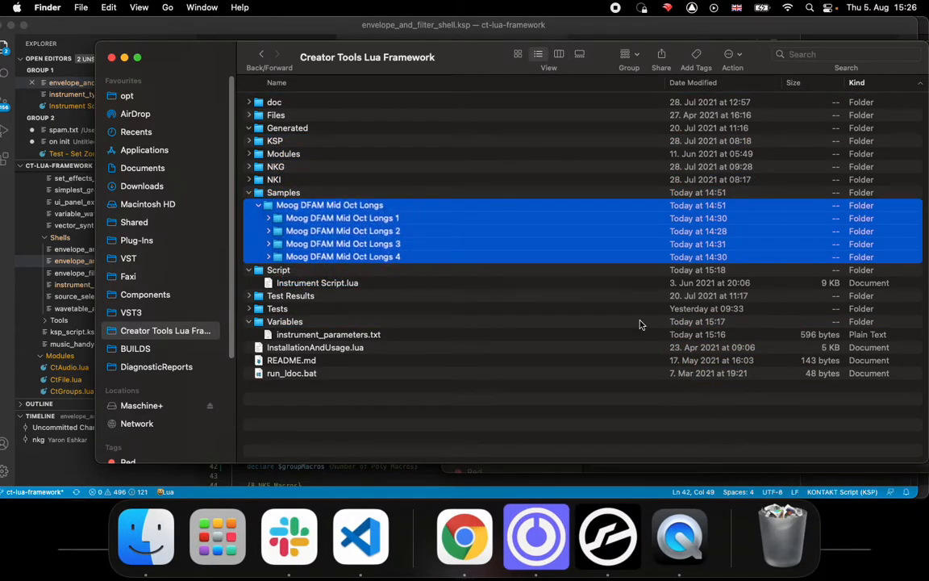
{"action": "left_click", "coordinate": [607, 536]}
{"action": "left_click", "coordinate": [645, 121]}
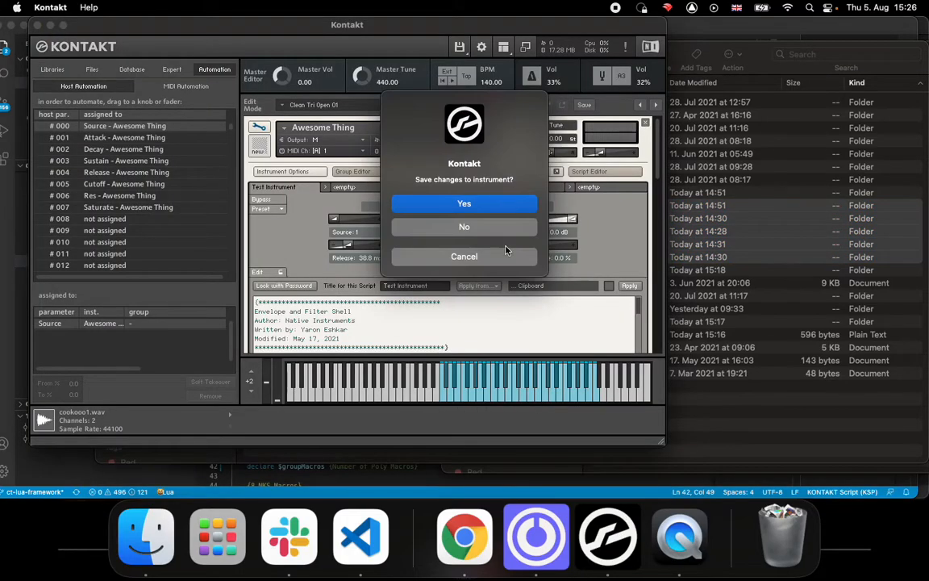
{"action": "left_click", "coordinate": [458, 229]}
{"action": "left_click_drag", "start_coordinate": [81, 25], "coordinate": [545, 61]}
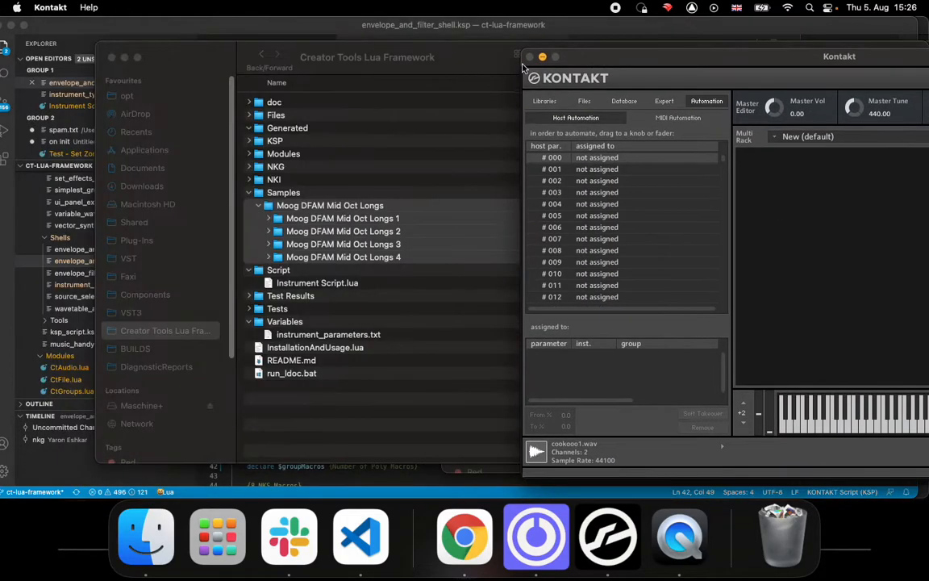
{"action": "left_click_drag", "start_coordinate": [329, 212], "coordinate": [782, 536]}
Copy Moog DFAM Mid Oct Longs 4, 5, 8, 10, 12, 13 and 15 from Downloads into the framework's Samples folder and open it
{"action": "left_click", "coordinate": [138, 186]}
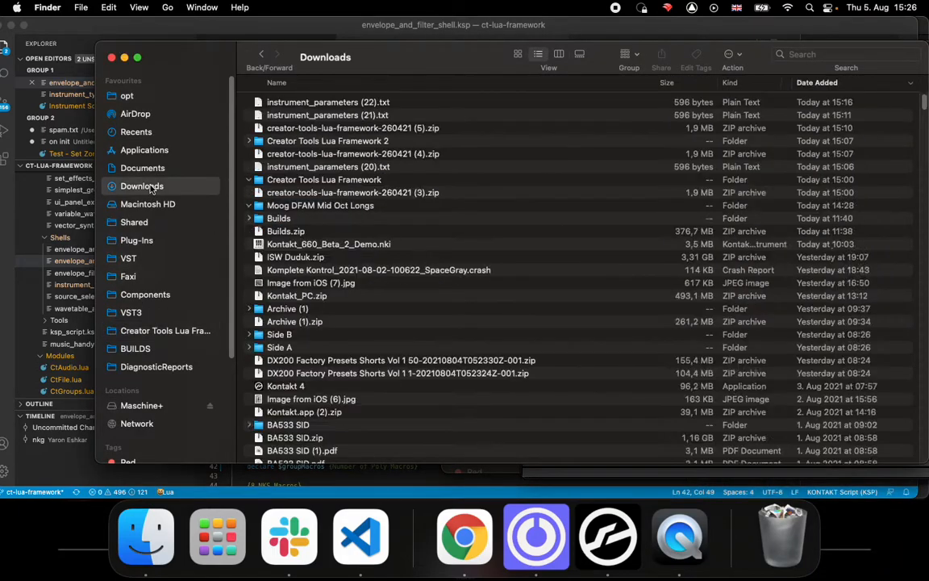
{"action": "scroll", "coordinate": [371, 258], "scroll_direction": "down", "scroll_amount": 5}
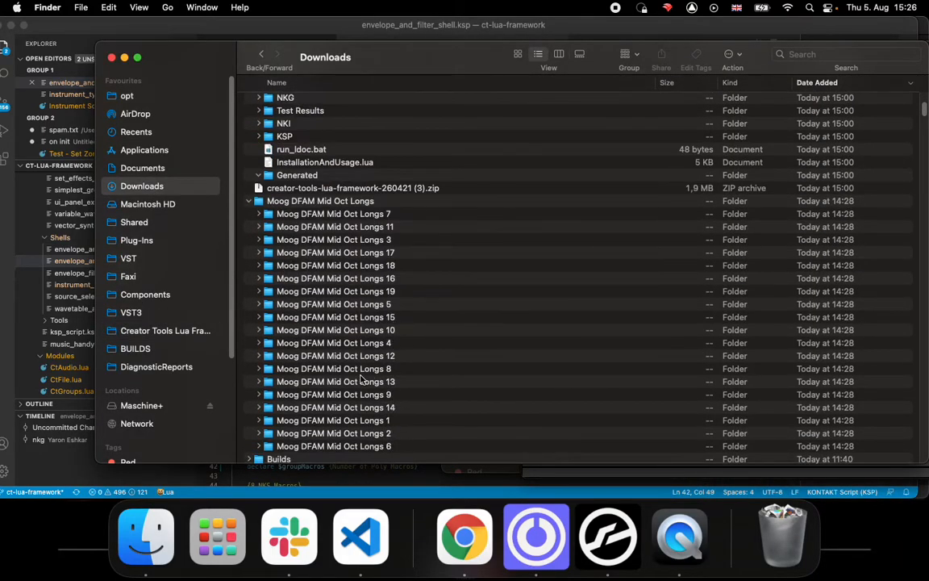
{"action": "left_click", "coordinate": [373, 386]}
{"action": "left_click", "coordinate": [387, 332], "text": "shift"}
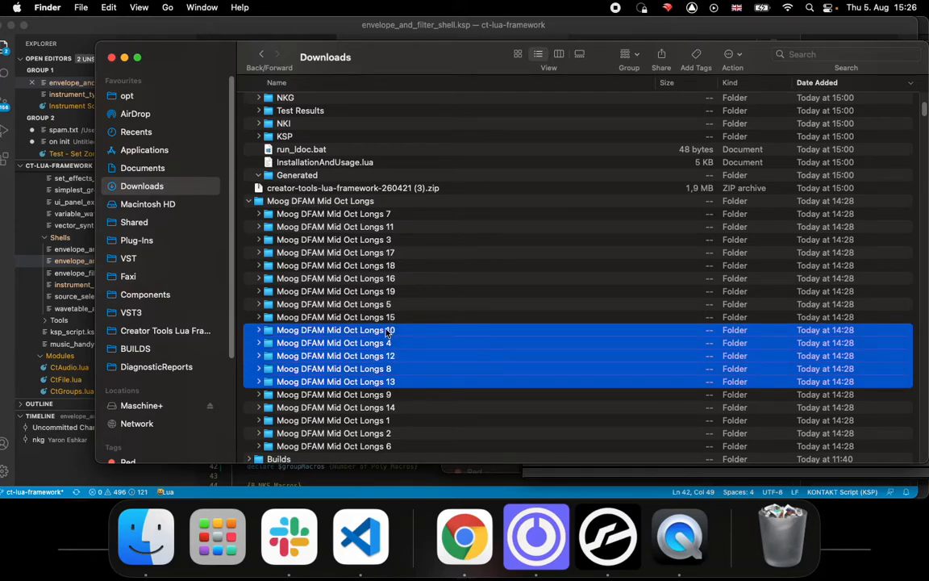
{"action": "left_click", "coordinate": [373, 412], "text": "shift"}
{"action": "left_click", "coordinate": [389, 307], "text": "shift"}
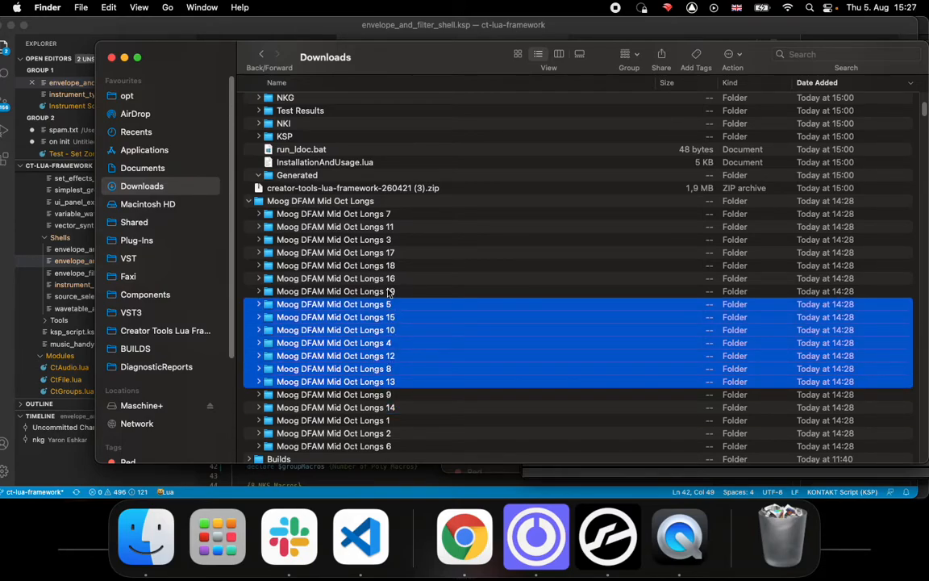
{"action": "left_click", "coordinate": [165, 331]}
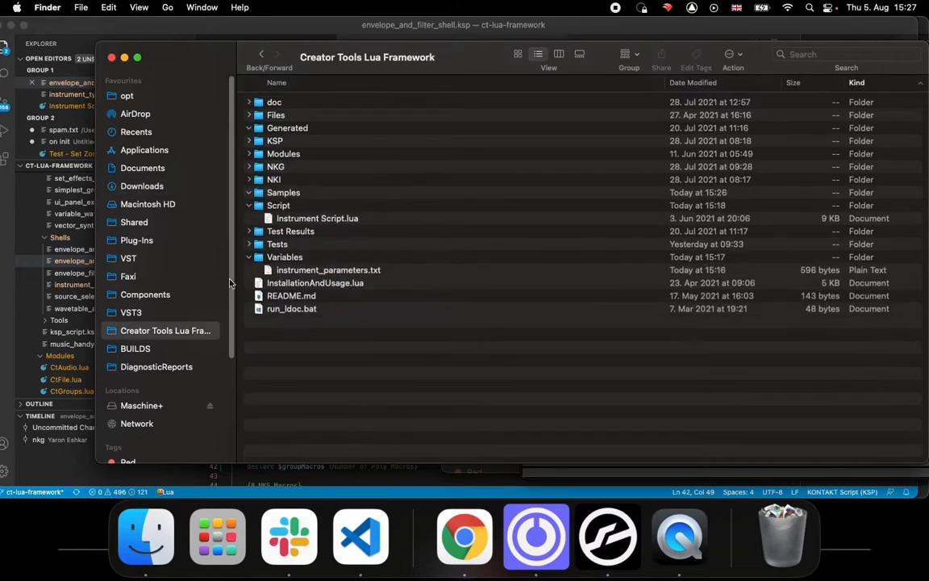
{"action": "left_click", "coordinate": [293, 194]}
{"action": "double_click", "coordinate": [293, 194]}
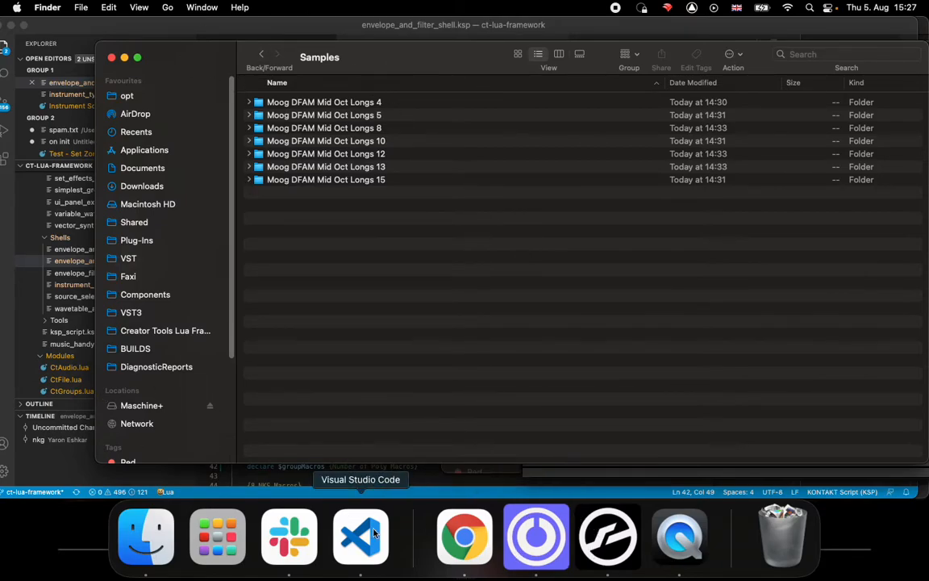
Review the Kontakt Sample Library Tool page, the KSP script in Visual Studio Code and the Lua log in Creator Tools
{"action": "left_click", "coordinate": [464, 536]}
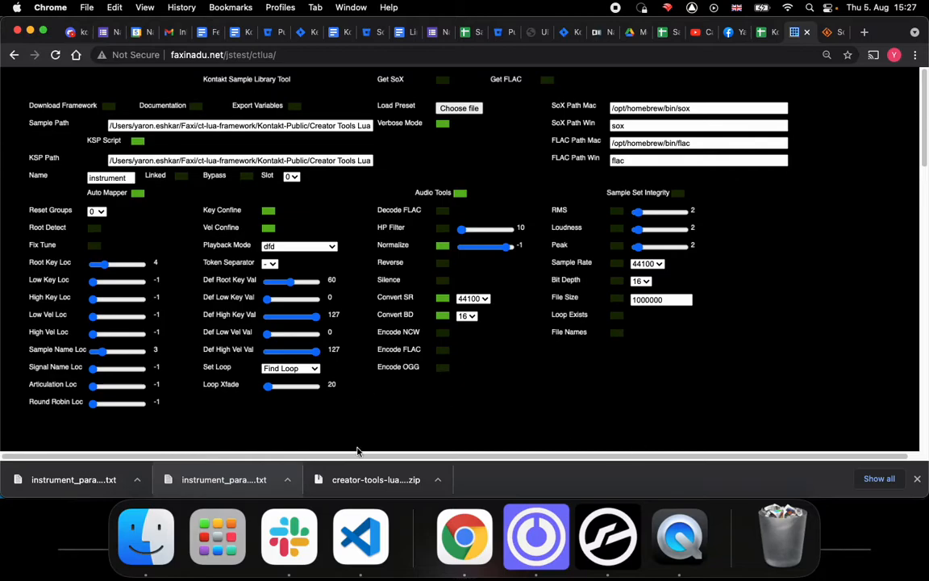
{"action": "left_click", "coordinate": [361, 536]}
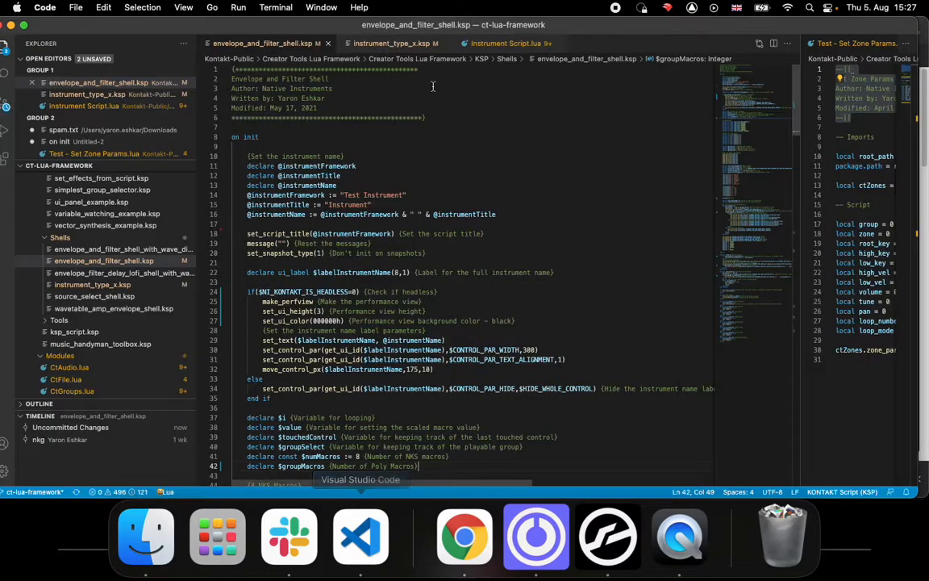
{"action": "left_click", "coordinate": [539, 554]}
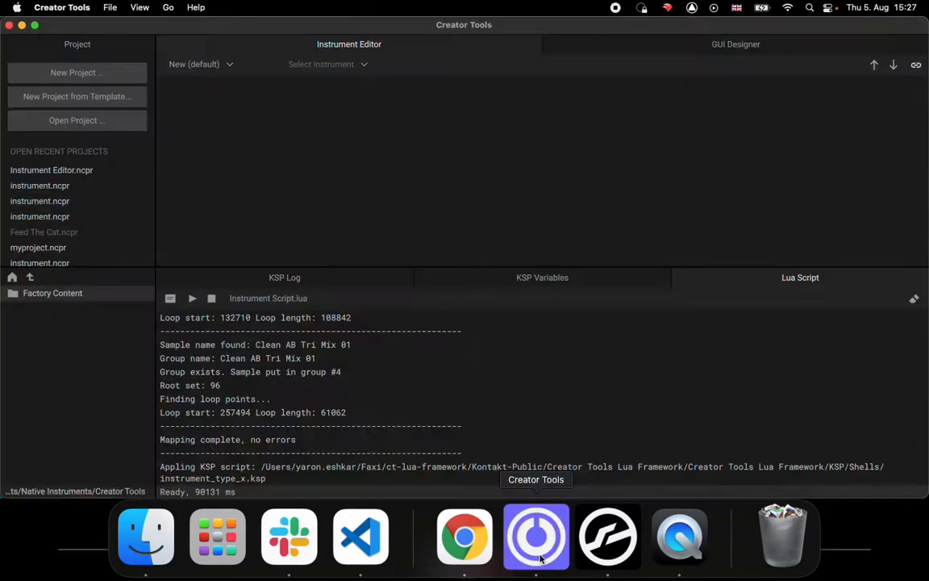
{"action": "left_click", "coordinate": [464, 536]}
{"action": "left_click", "coordinate": [146, 537]}
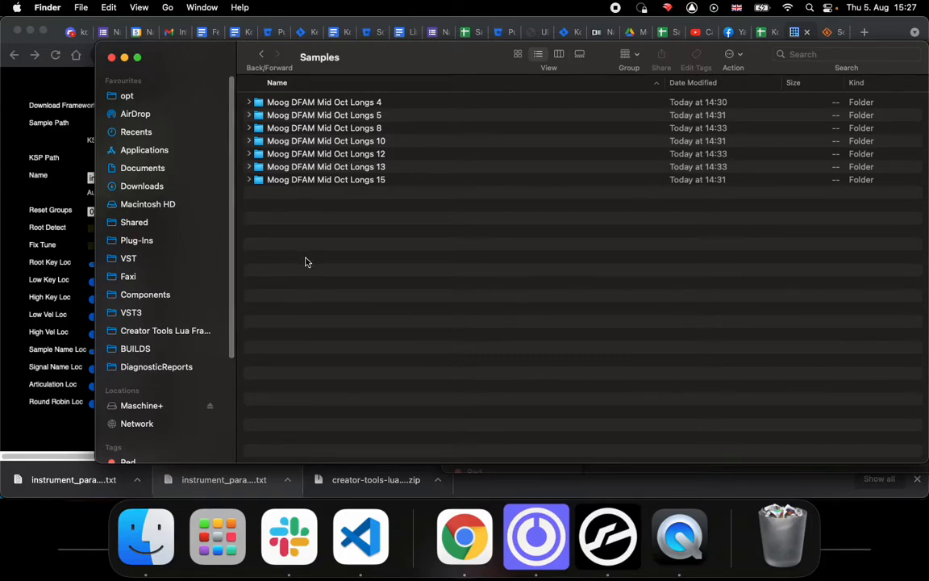
Compare the sample file names in Moog DFAM Mid Oct Longs 4 with the Auto Mapper settings on the Kontakt Sample Library Tool page
{"action": "key", "text": "super+a"}
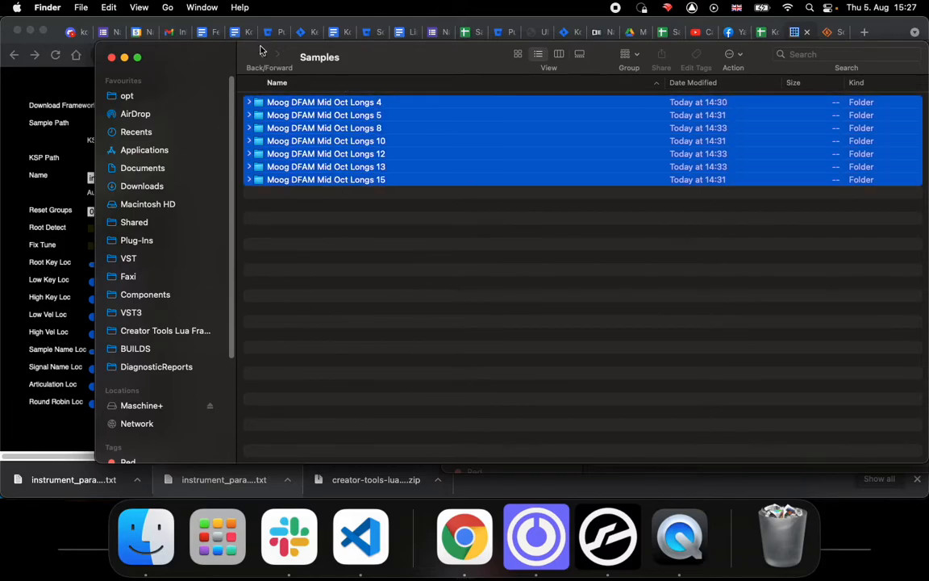
{"action": "key", "text": "Down"}
{"action": "left_click", "coordinate": [405, 321]}
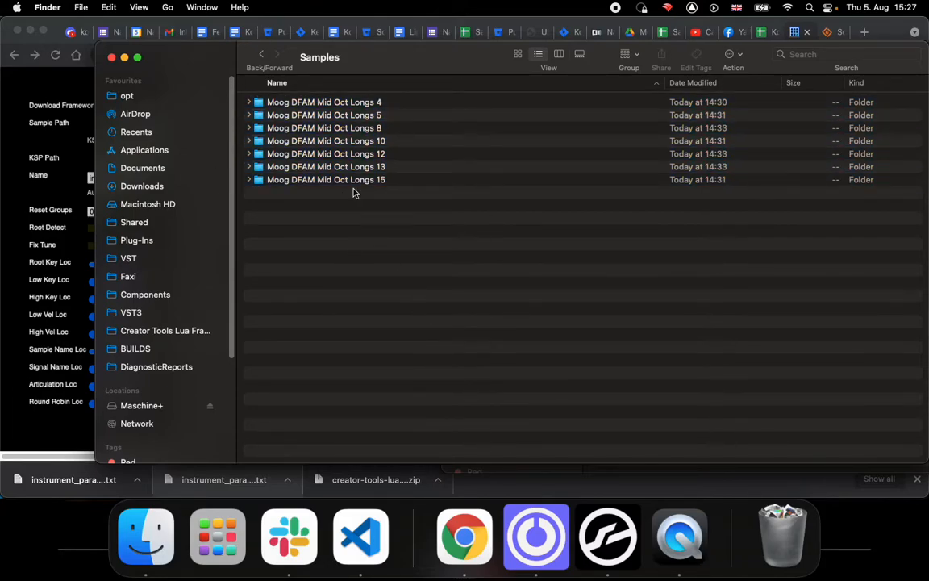
{"action": "left_click", "coordinate": [249, 102]}
{"action": "left_click", "coordinate": [32, 216]}
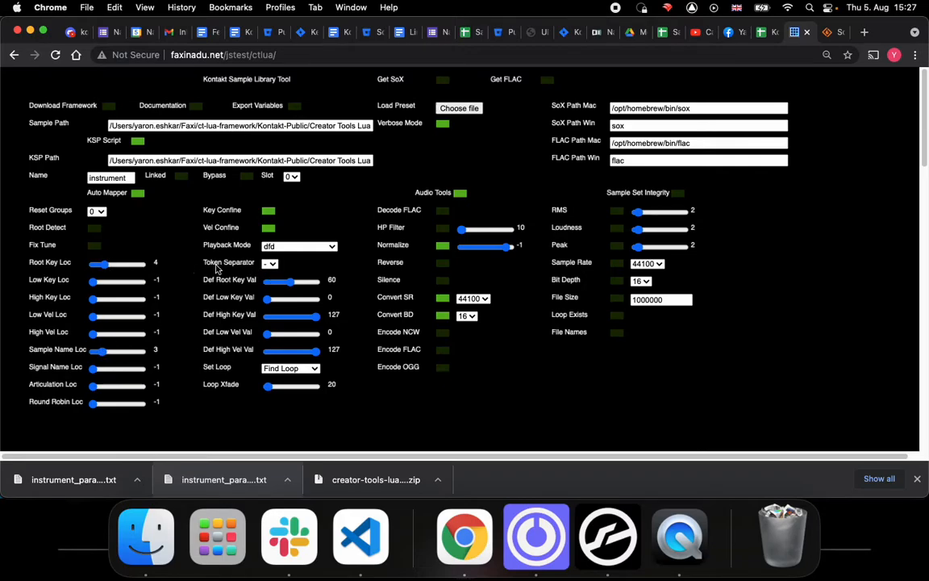
{"action": "left_click", "coordinate": [147, 564]}
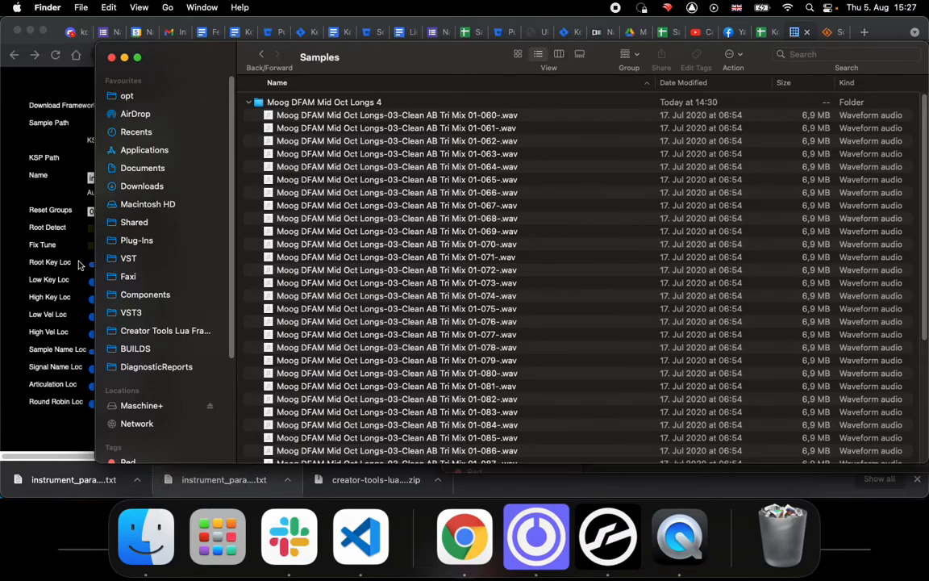
{"action": "left_click", "coordinate": [463, 153]}
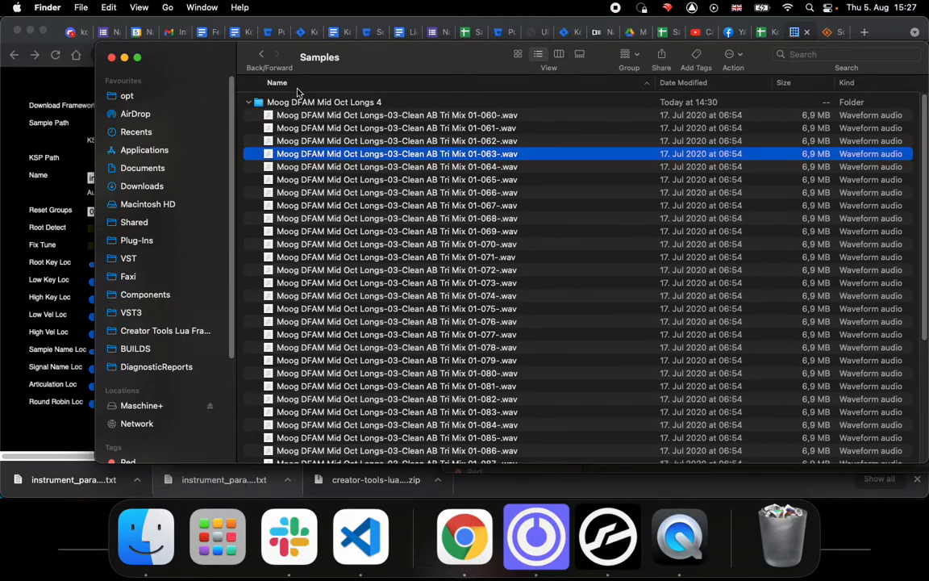
{"action": "left_click", "coordinate": [251, 101]}
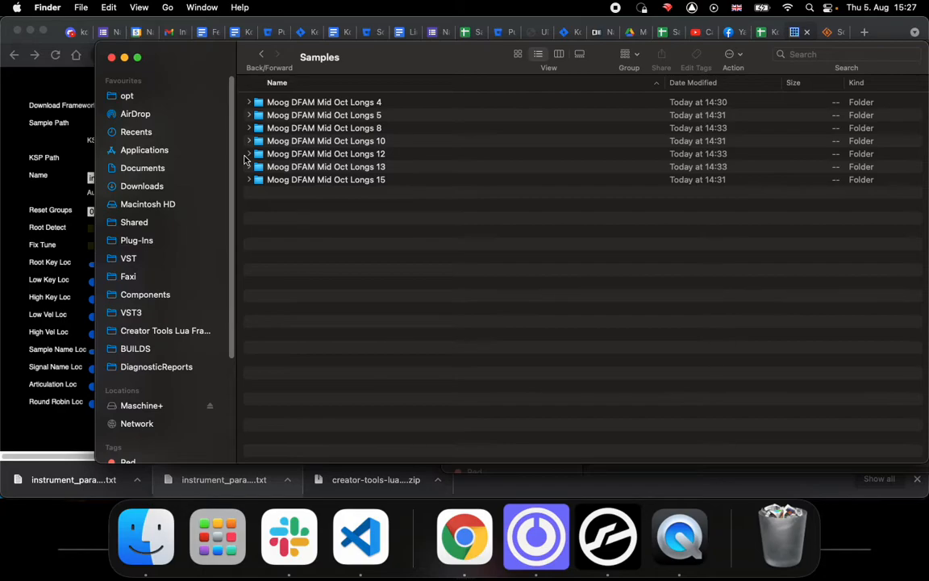
Open the Sounds folder on the Maschine+ drive
{"action": "left_click", "coordinate": [135, 422]}
{"action": "left_click", "coordinate": [141, 408]}
{"action": "scroll", "coordinate": [428, 216], "scroll_direction": "down", "scroll_amount": 10}
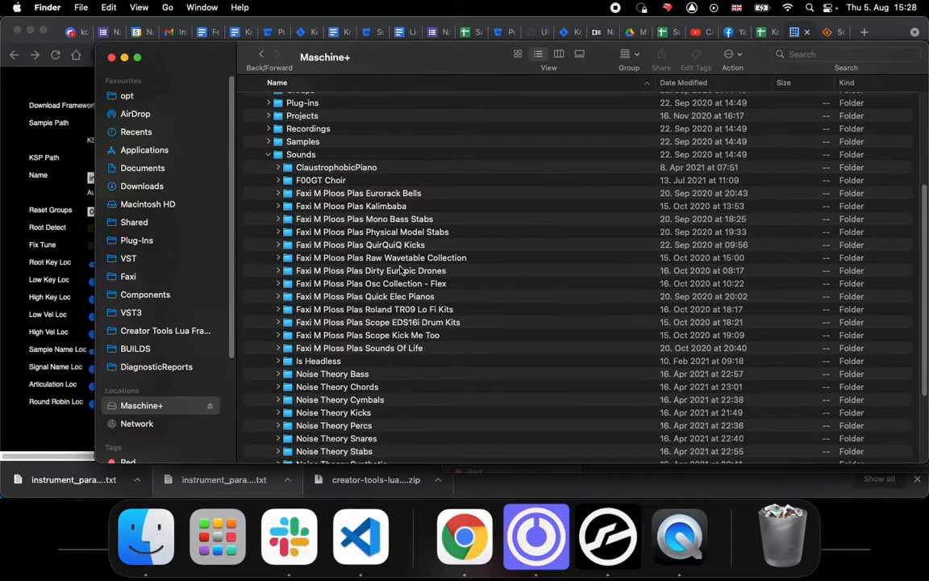
{"action": "double_click", "coordinate": [273, 142]}
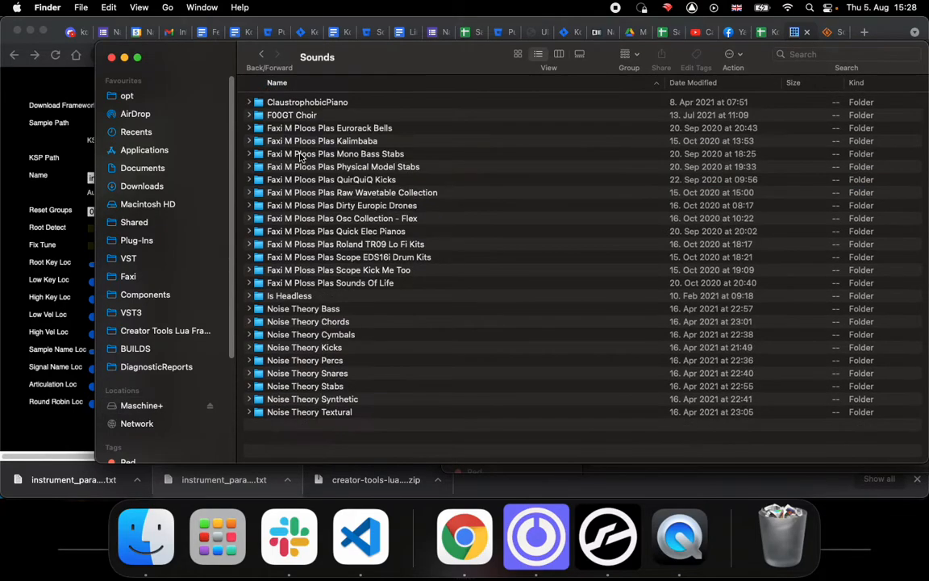
Examine the Faxi and Noise Theory sample collections in the Maschine+ Sounds folder
{"action": "left_click", "coordinate": [395, 287]}
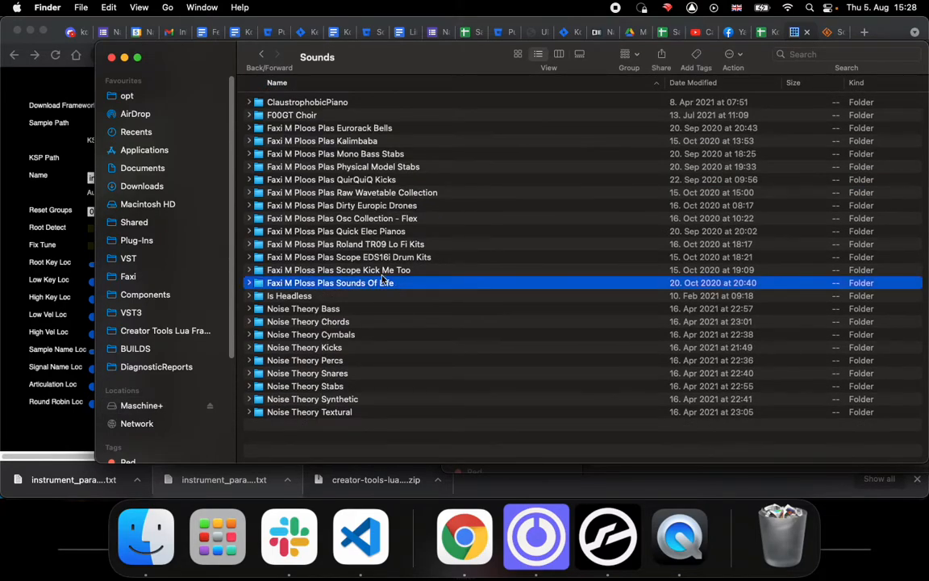
{"action": "left_click", "coordinate": [377, 127], "text": "shift"}
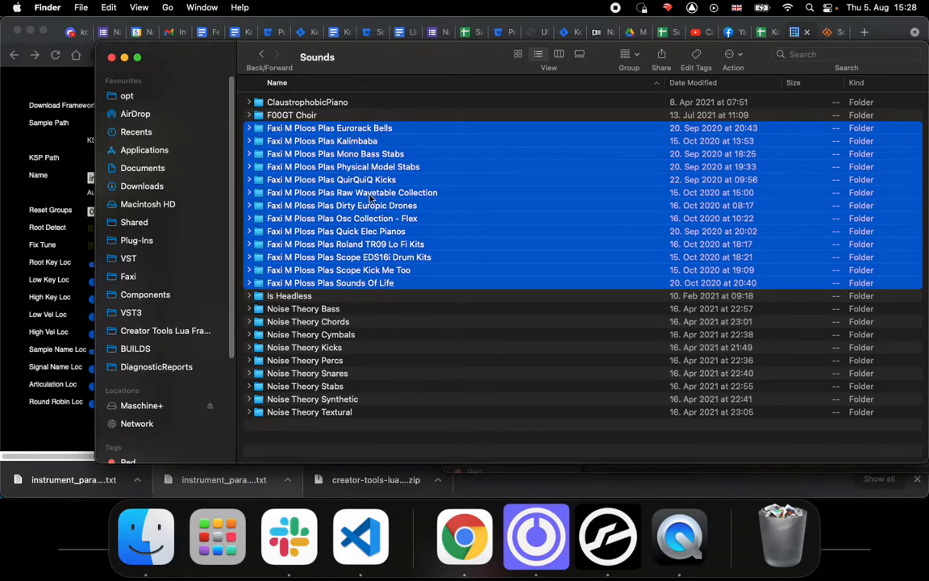
{"action": "left_click", "coordinate": [336, 311]}
{"action": "left_click", "coordinate": [330, 412], "text": "shift"}
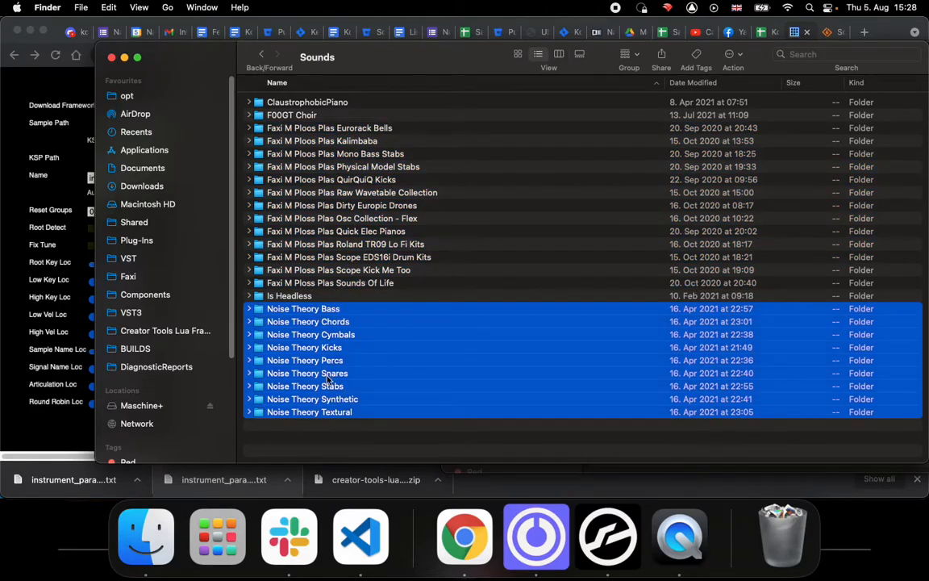
{"action": "left_click", "coordinate": [318, 310]}
{"action": "left_click", "coordinate": [321, 318]}
{"action": "left_click", "coordinate": [321, 312]}
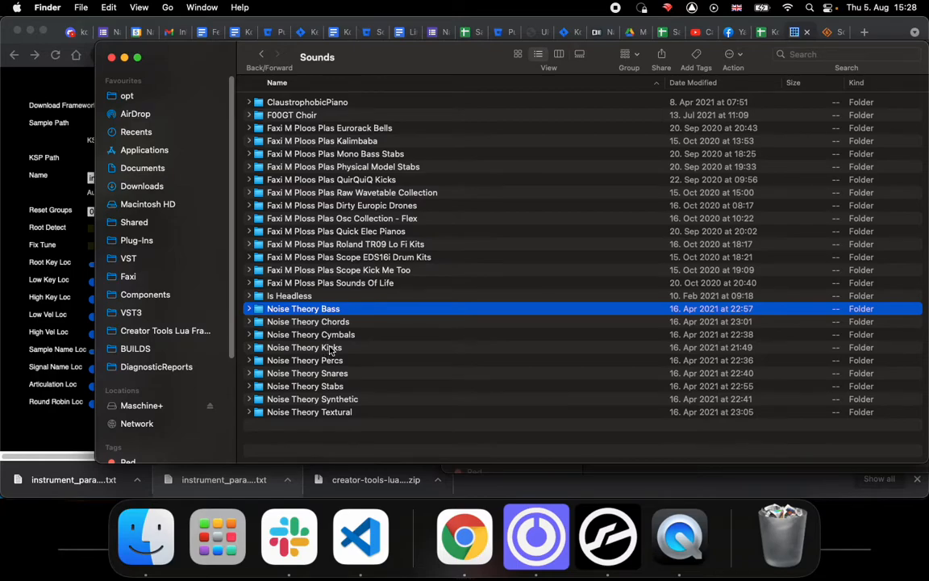
{"action": "left_click", "coordinate": [338, 398]}
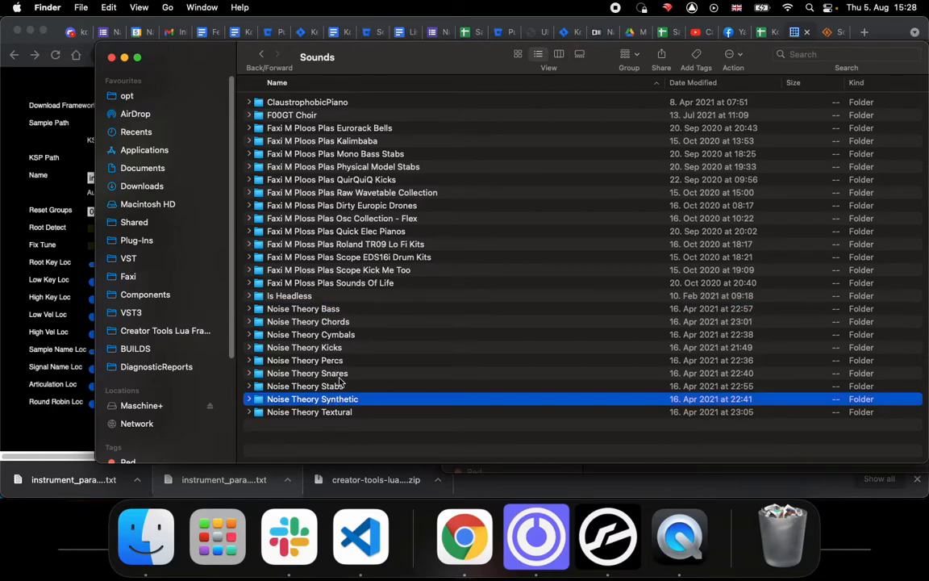
{"action": "left_click", "coordinate": [340, 376]}
{"action": "left_click", "coordinate": [359, 140]}
{"action": "left_click", "coordinate": [339, 232]}
{"action": "left_click", "coordinate": [340, 270]}
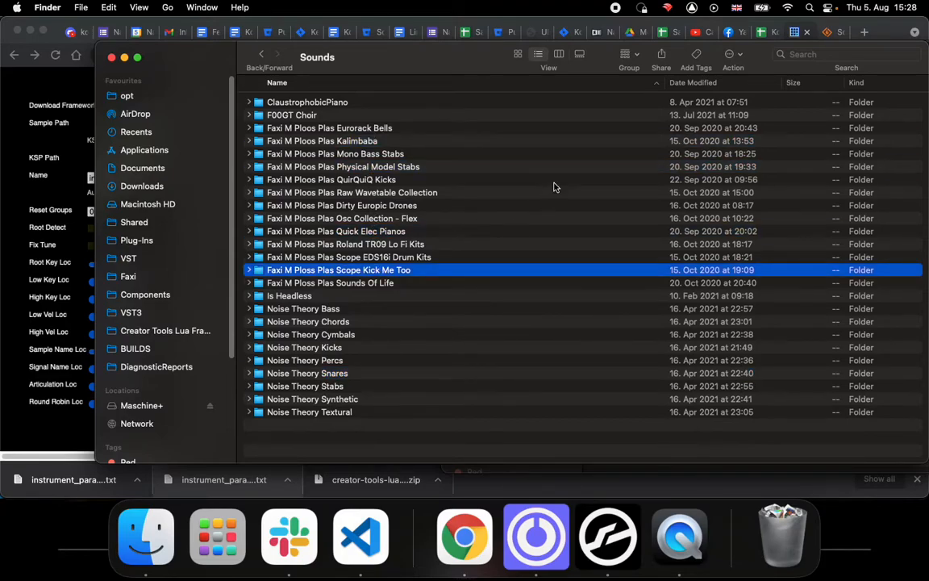
Switch to Chrome, open the Kontakt-Public repository on GitHub in a new tab, and highlight its web address
{"action": "left_click", "coordinate": [4, 303]}
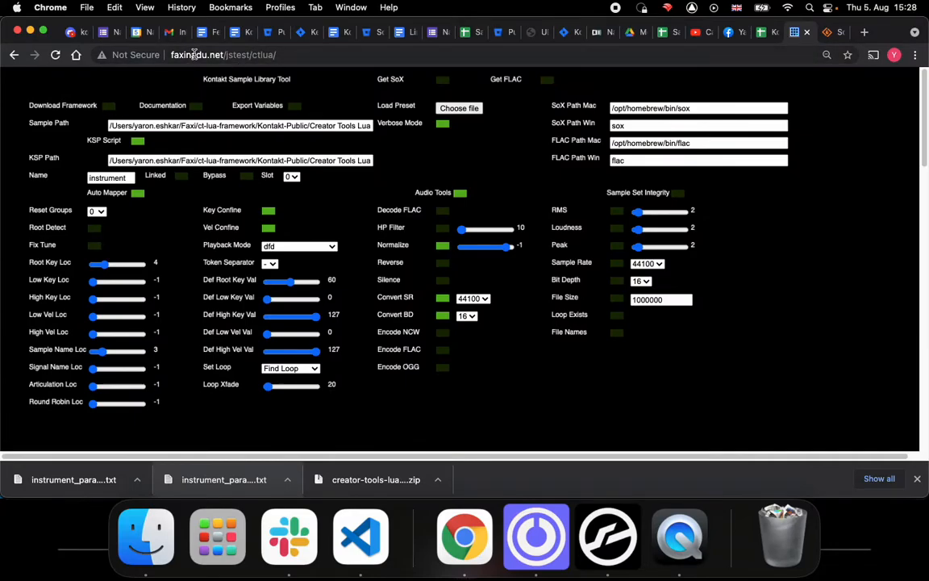
{"action": "left_click", "coordinate": [865, 33]}
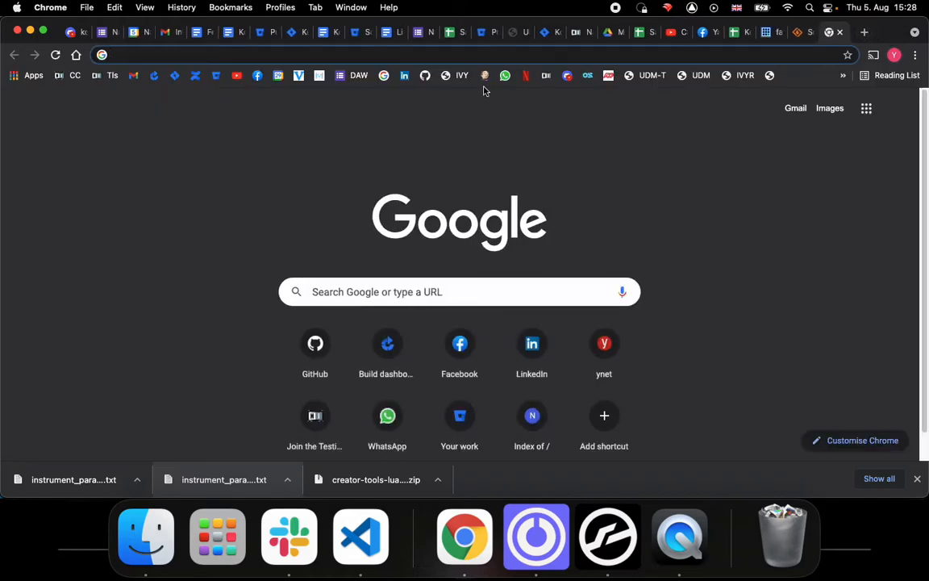
{"action": "left_click", "coordinate": [425, 75]}
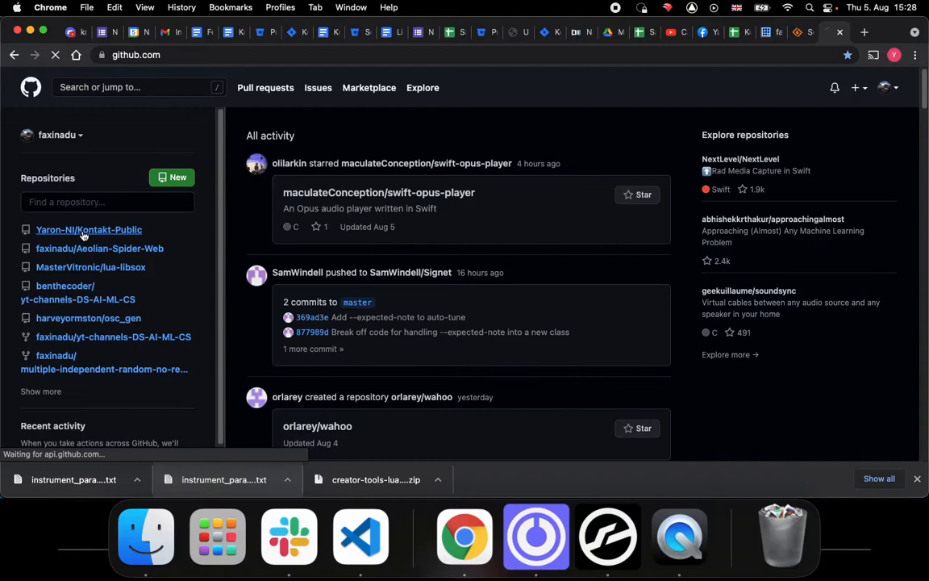
{"action": "left_click", "coordinate": [83, 231]}
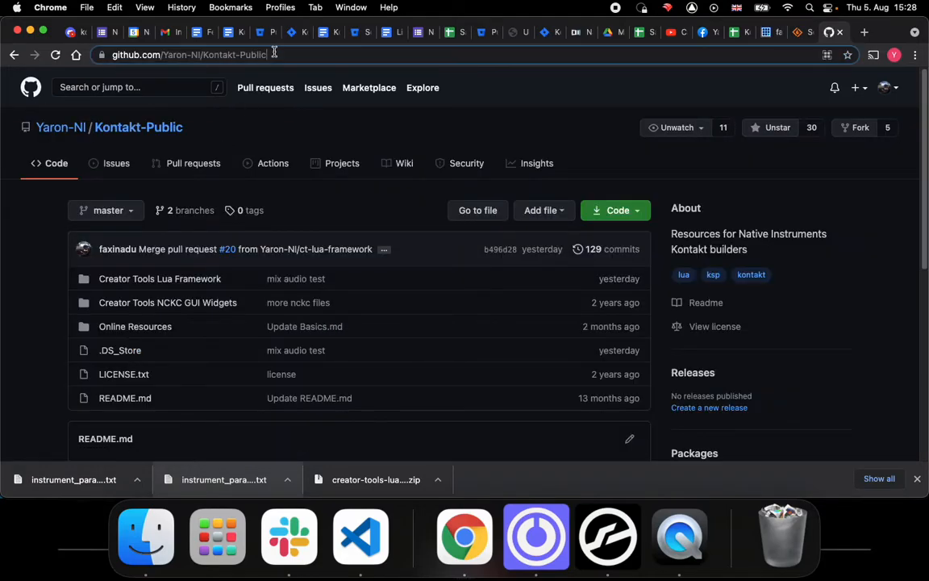
{"action": "left_click", "coordinate": [275, 54]}
{"action": "scroll", "coordinate": [322, 243], "scroll_direction": "down", "scroll_amount": 10}
{"action": "scroll", "coordinate": [326, 241], "scroll_direction": "up", "scroll_amount": 10}
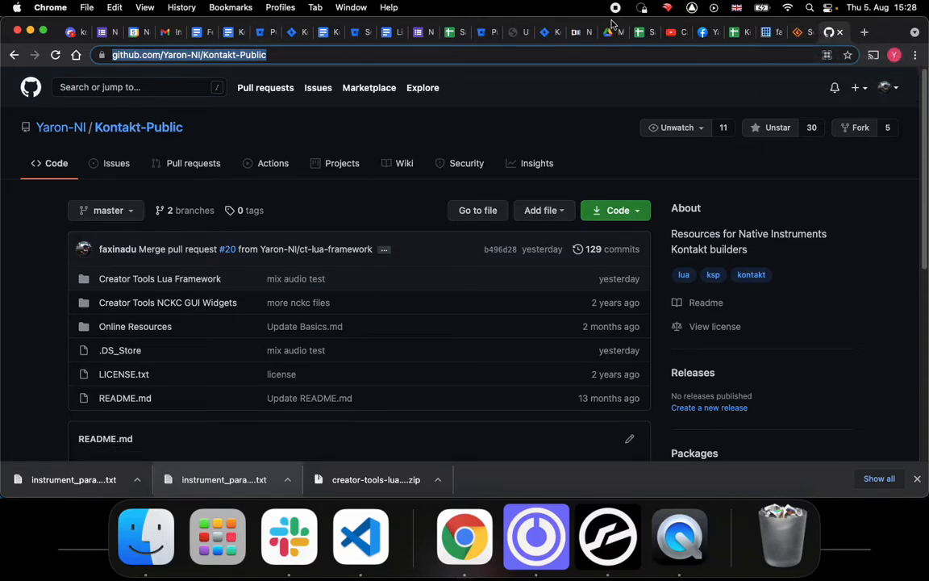
Switch to Kontakt and move its empty rack window fully into view over Creator Tools
{"action": "left_click", "coordinate": [679, 537]}
{"action": "left_click", "coordinate": [608, 536]}
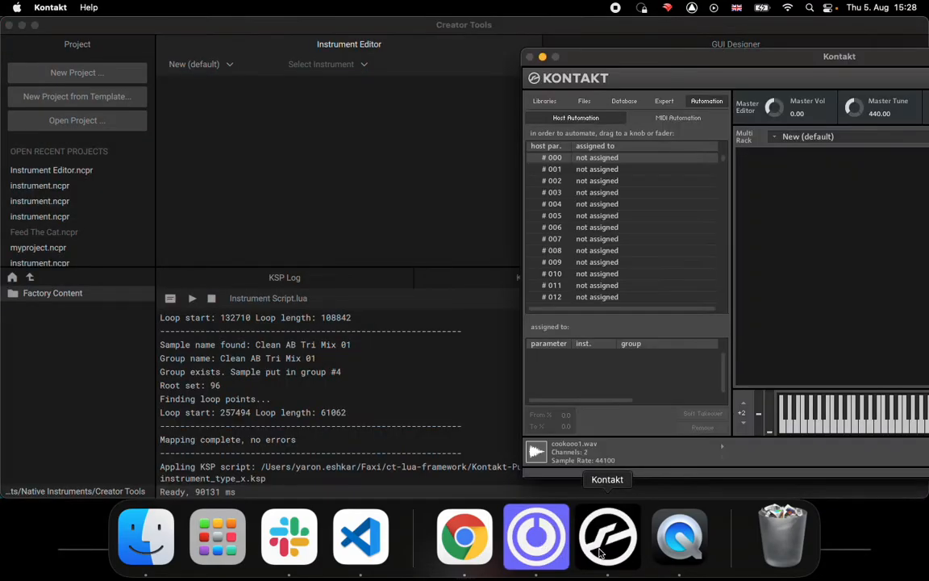
{"action": "left_click_drag", "start_coordinate": [613, 48], "coordinate": [339, 49]}
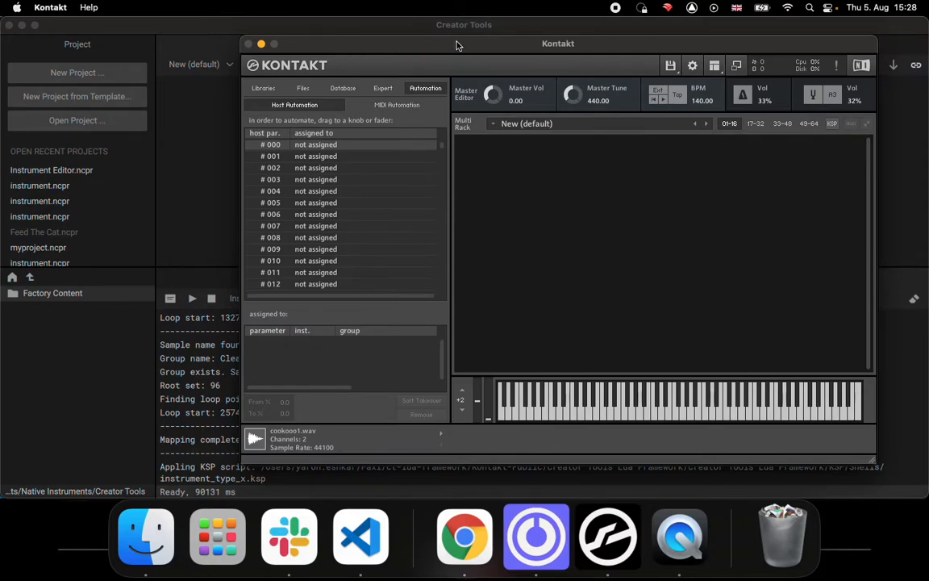